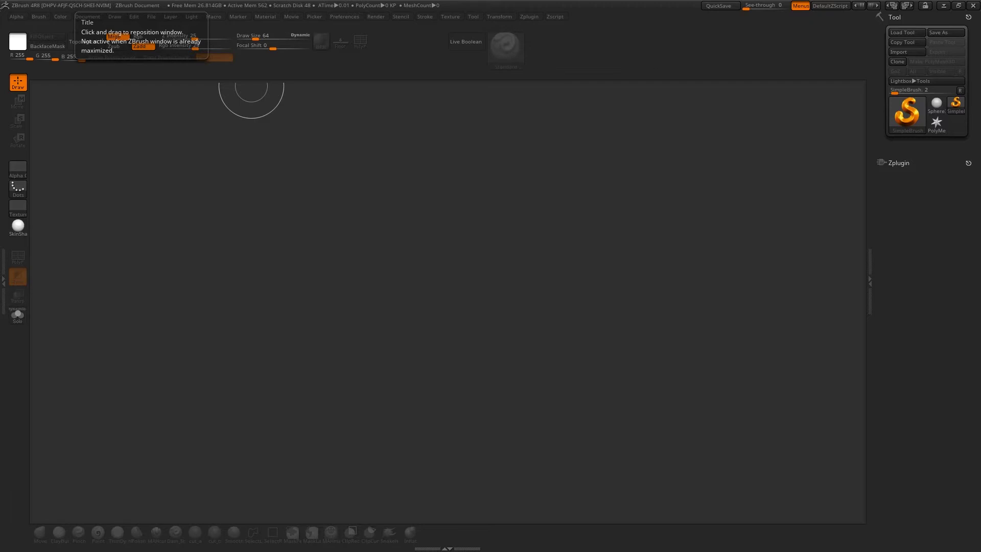
Step: Draw a Sphere3D on the canvas and switch it to edit mode
left_click(935, 104)
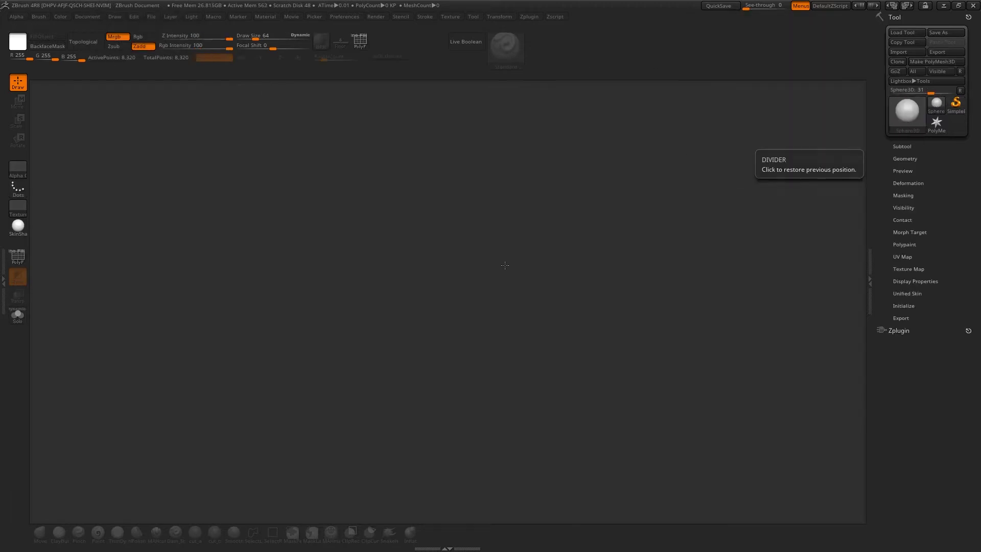
left_click_drag(524, 247, 525, 358)
key("t")
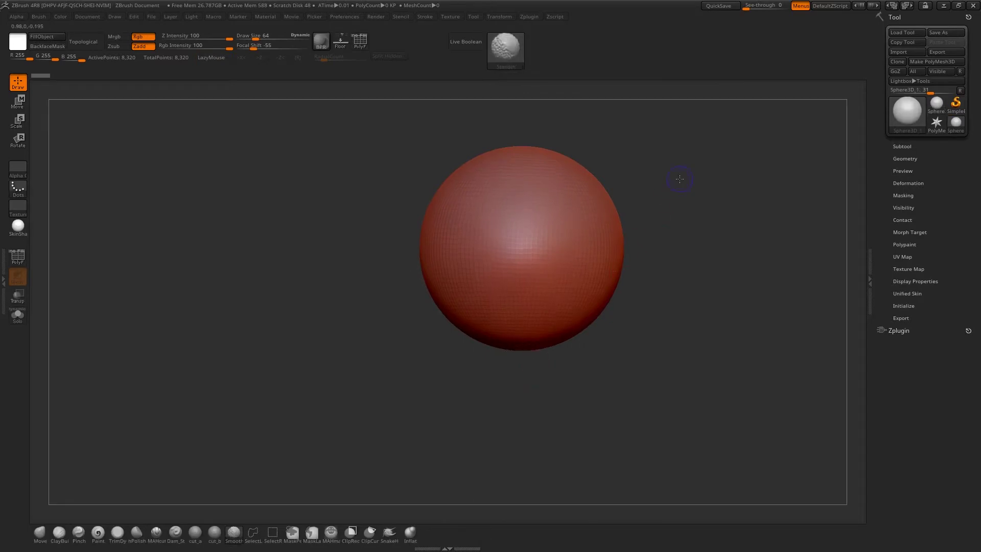
mouse_move(679, 179)
left_mouse_down("alt")
mouse_move(643, 194)
mouse_move(666, 186)
mouse_move(651, 207)
left_mouse_up("alt")
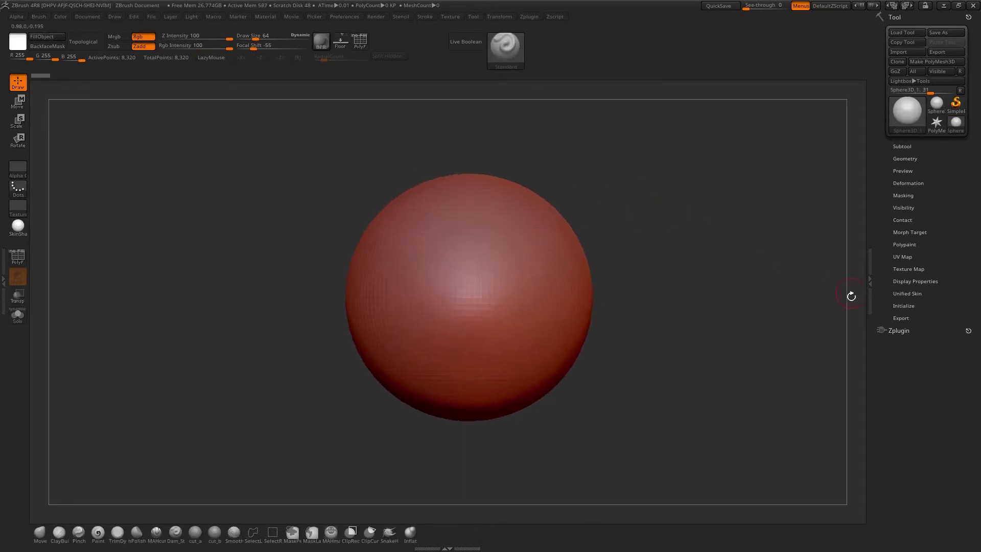
Step: Convert the sphere to a PolyMesh3D and initialize it as a QSphere
left_click(908, 307)
left_click(909, 306)
left_click(932, 62)
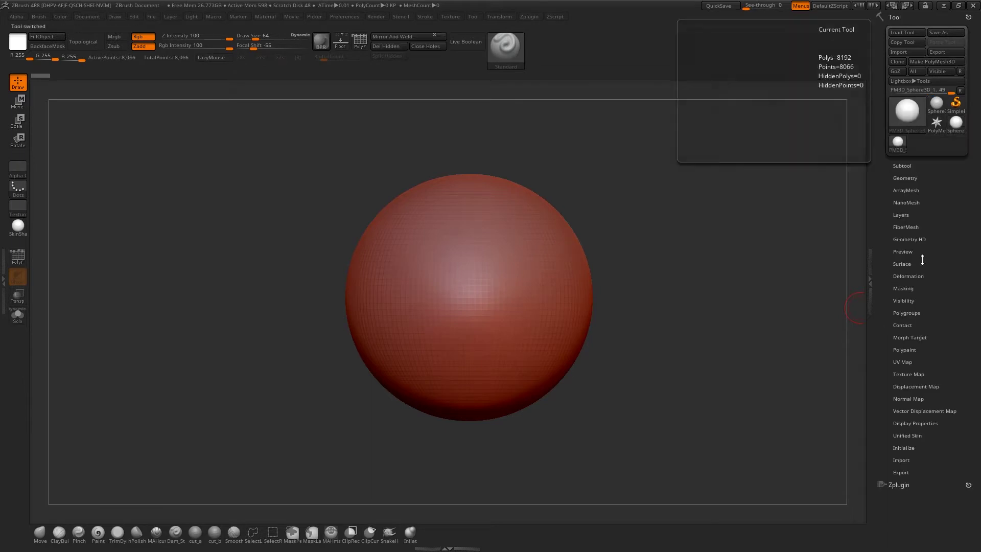
left_click(903, 448)
left_click(935, 459)
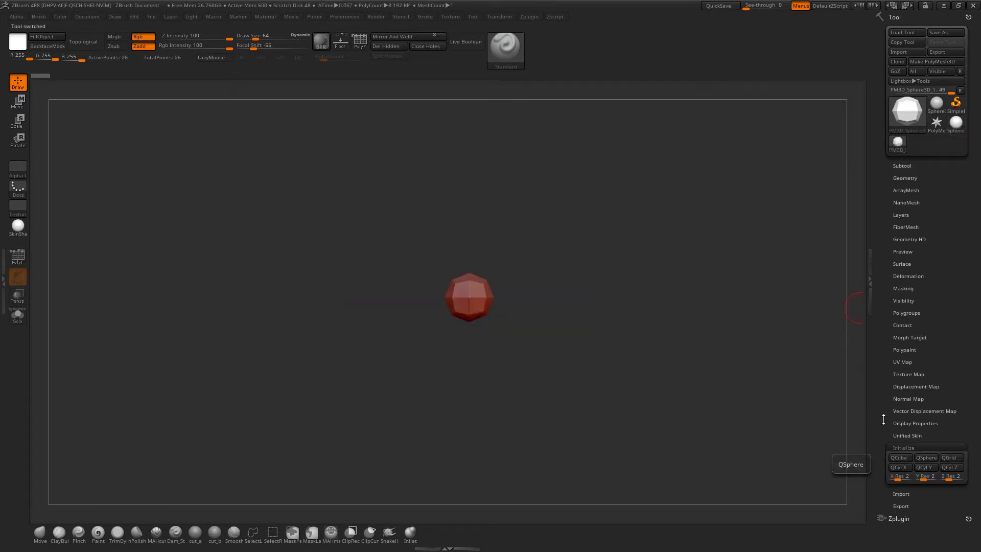
Step: Mask the upper half of the QSphere, leaving the lower half unmasked
right_click_drag(609, 252, 661, 302, "ctrl")
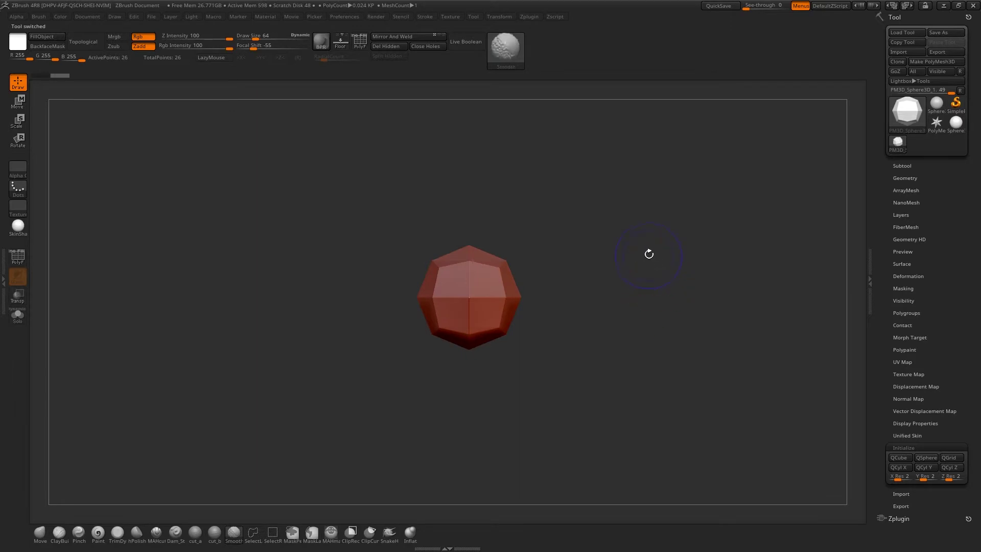
key("shift+f")
key("shift+f")
left_click_drag(645, 246, 661, 295)
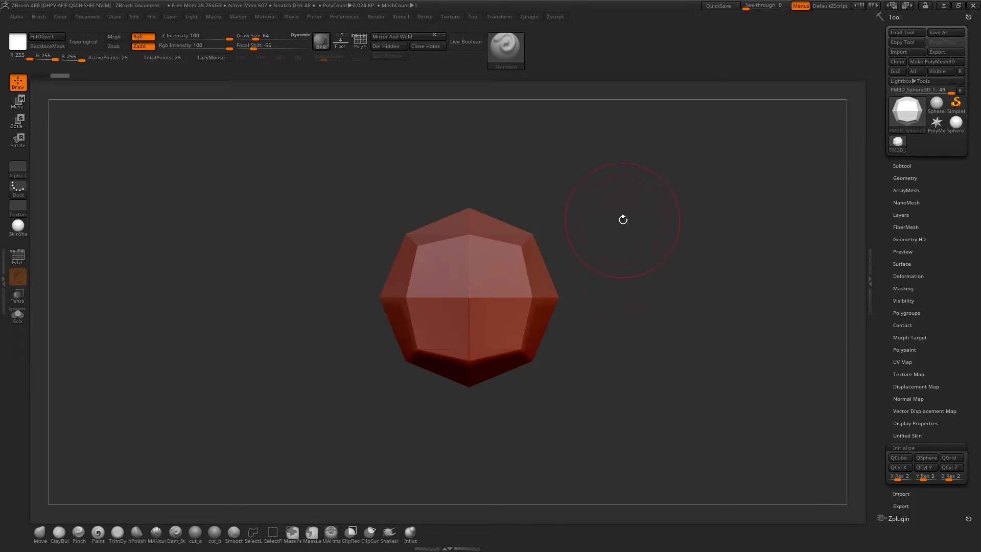
left_click_drag(626, 218, 637, 271)
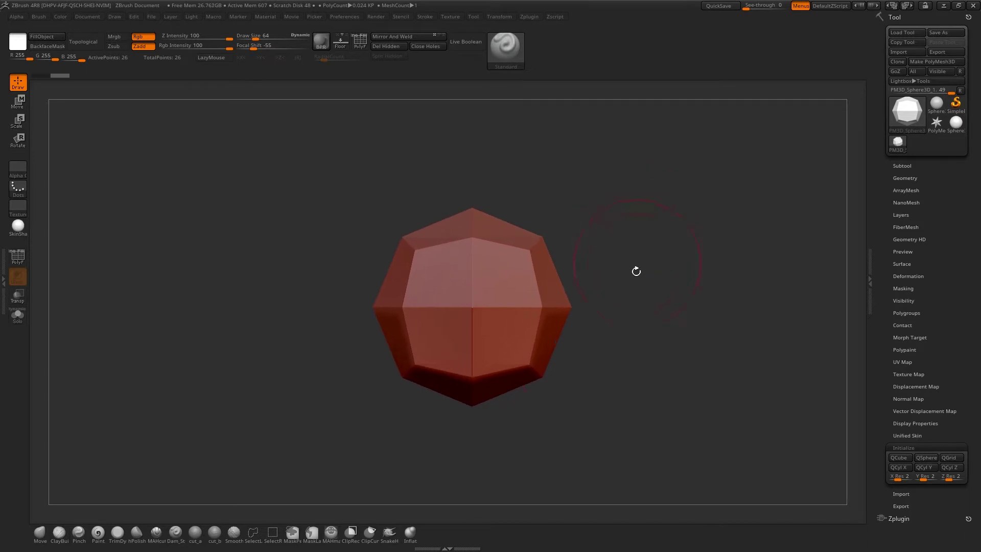
key("ctrl")
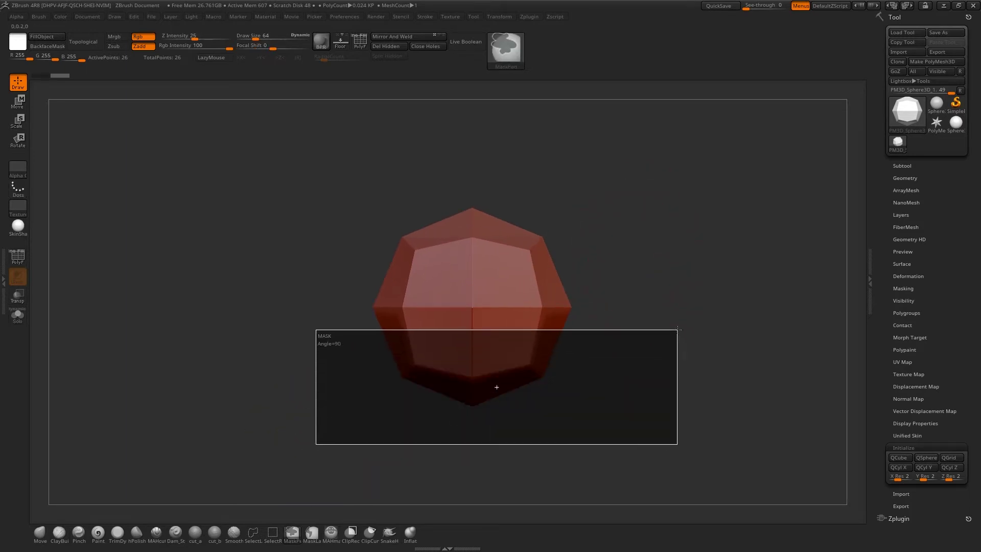
left_click(636, 327, "ctrl")
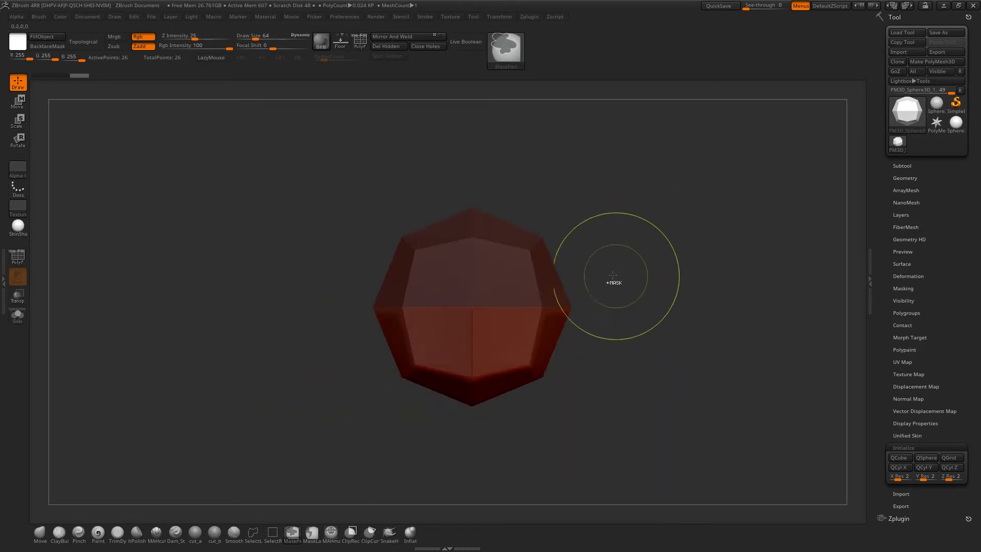
Step: Scale the unmasked lower half along Y until it is flat, leaving a dome
key("e")
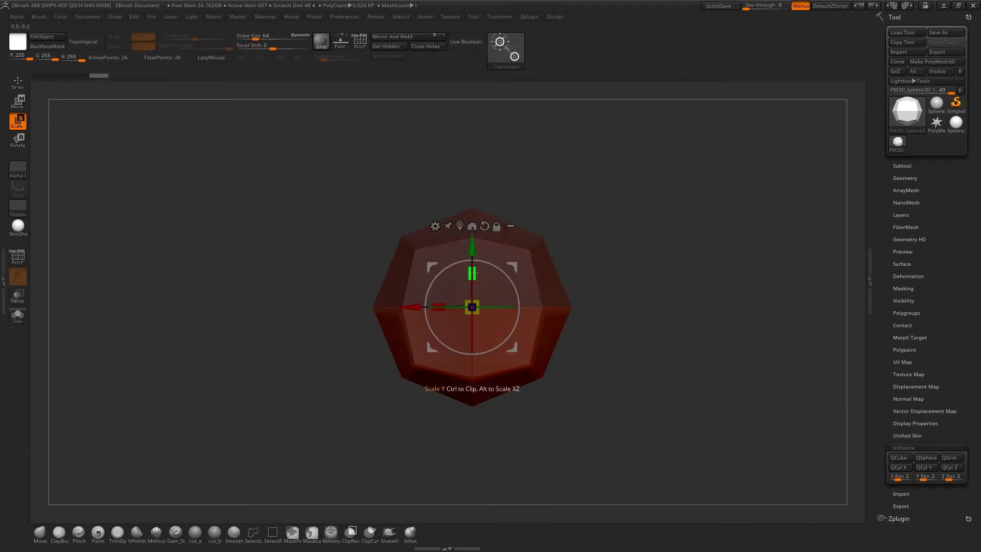
left_click_drag(473, 273, 466, 363)
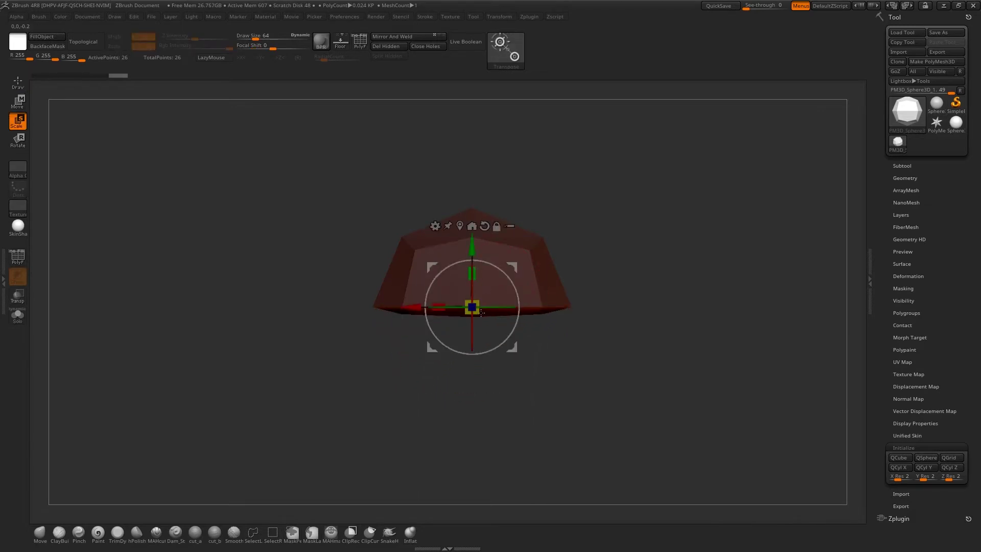
left_click_drag(475, 275, 472, 347)
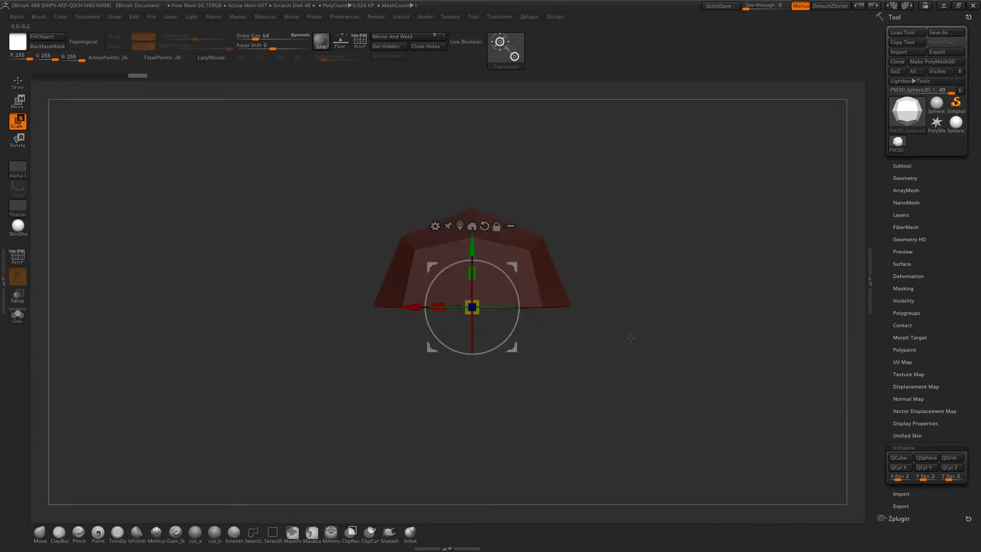
Step: Turn on the dynamic subdivision preview and polyframe display for the dome, and return to Draw mode
left_click_drag(630, 338, 651, 312)
mouse_move(648, 209)
left_mouse_down()
mouse_move(666, 287)
mouse_move(655, 268)
mouse_move(632, 268)
mouse_move(666, 286)
mouse_move(664, 267)
mouse_move(666, 276)
mouse_move(690, 254)
mouse_move(685, 234)
mouse_move(683, 265)
mouse_move(685, 243)
left_mouse_up()
key("d")
left_click(501, 182)
key("shift+f")
key("q")
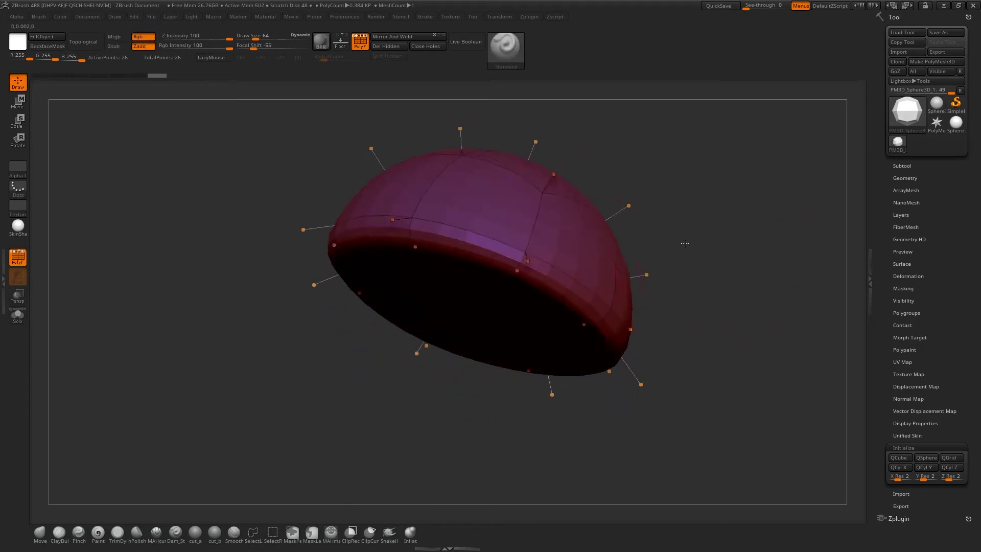
Step: Set the brush draw size to 8
key("s")
left_click_drag(549, 266, 537, 266)
mouse_move(685, 217)
left_mouse_down("alt")
mouse_move(635, 207)
mouse_move(654, 208)
mouse_move(639, 230)
left_mouse_up("alt")
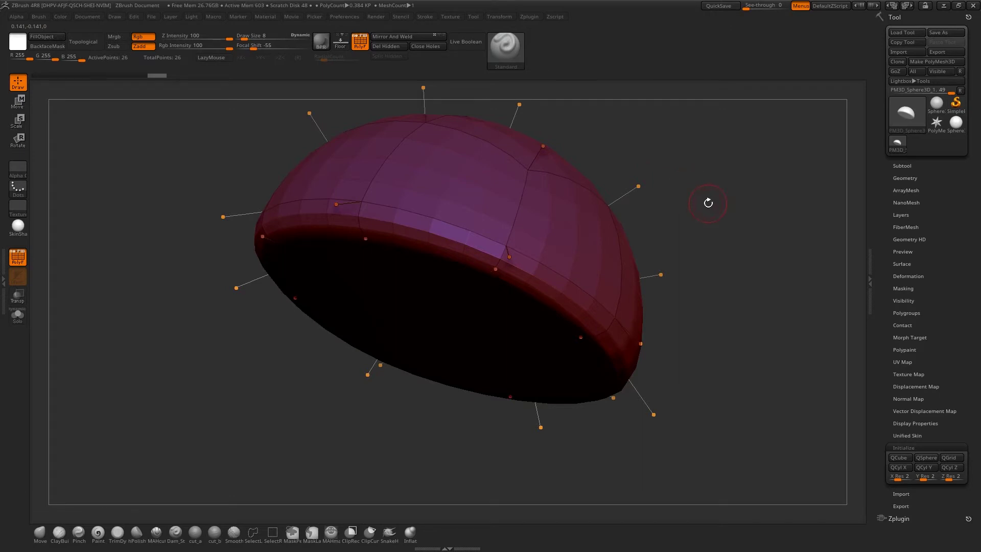
left_click_drag(708, 203, 620, 233)
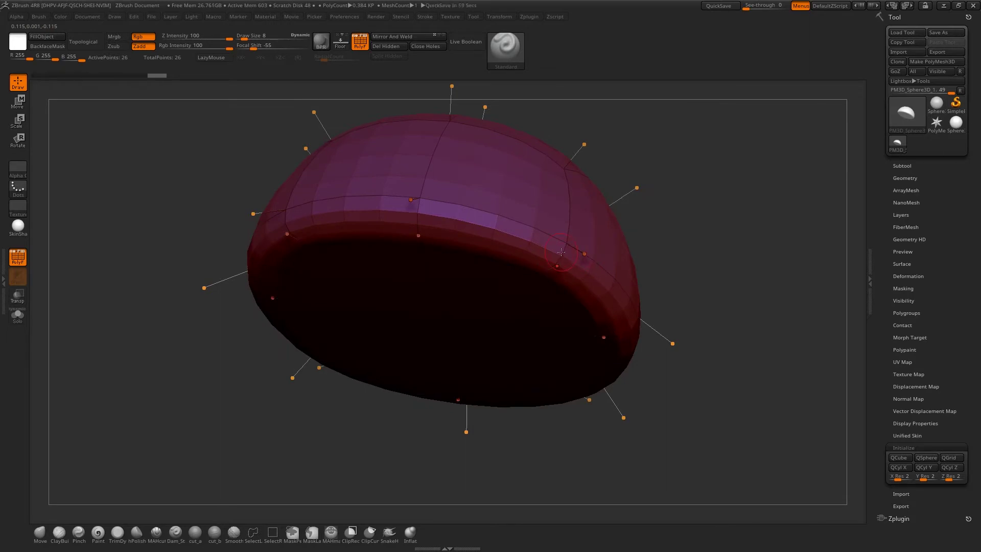
Step: With the ZModeler brush, set the edge action to Insert Single EdgeLoop and add a loop around the dome near its rim
key("b")
key("z")
key("m")
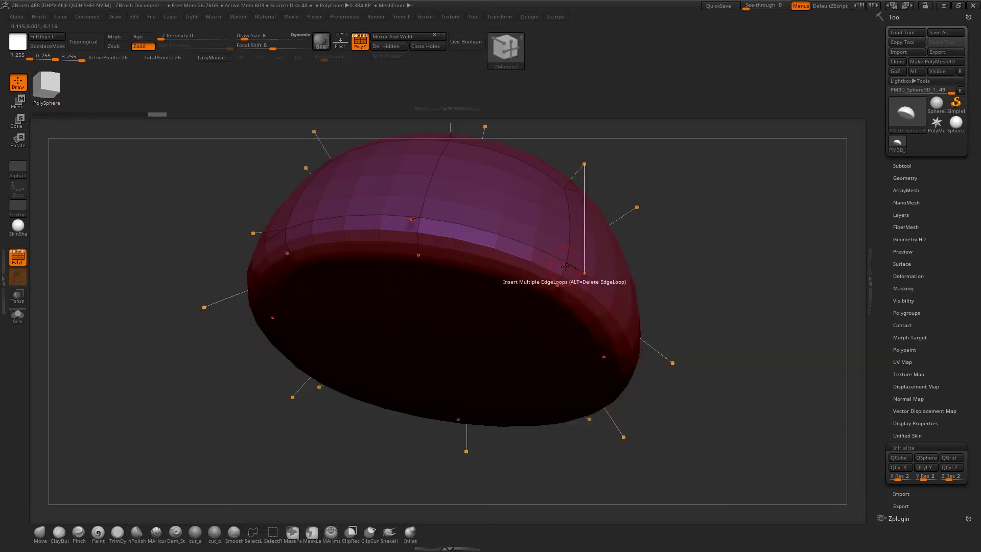
left_click_drag(635, 230, 684, 286)
key("space")
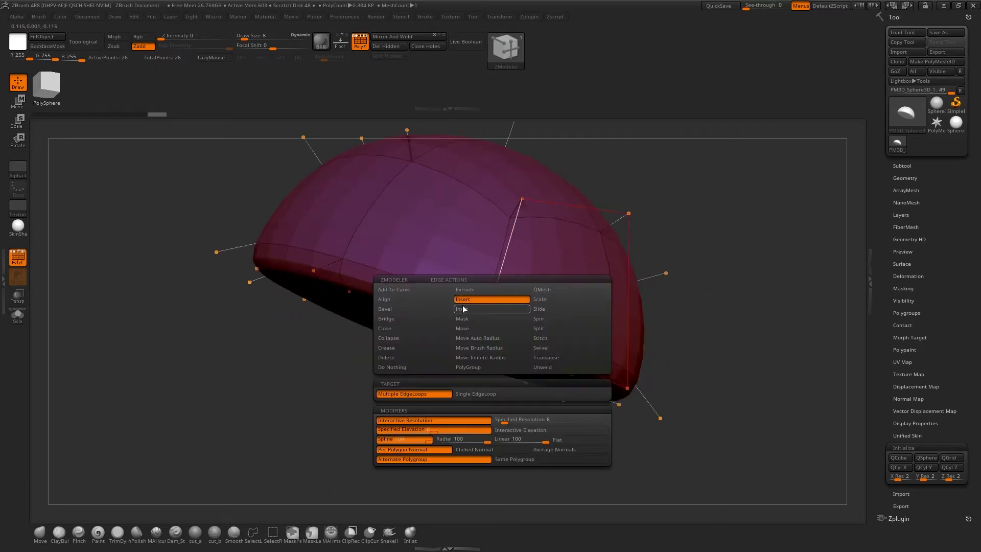
left_click(483, 394)
left_click(489, 306)
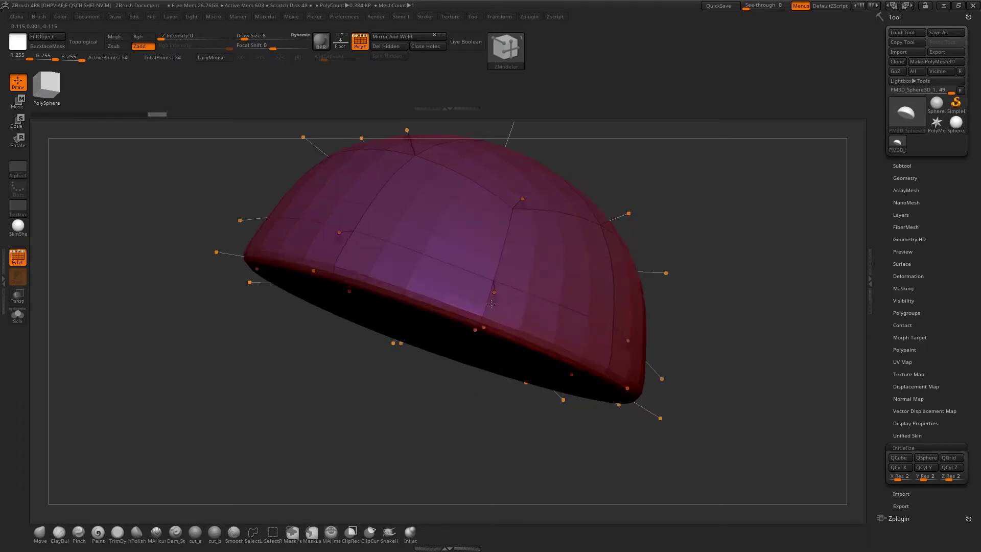
Step: Insert another single edge loop around the flat underside, close to the rim
left_click_drag(747, 344, 670, 322)
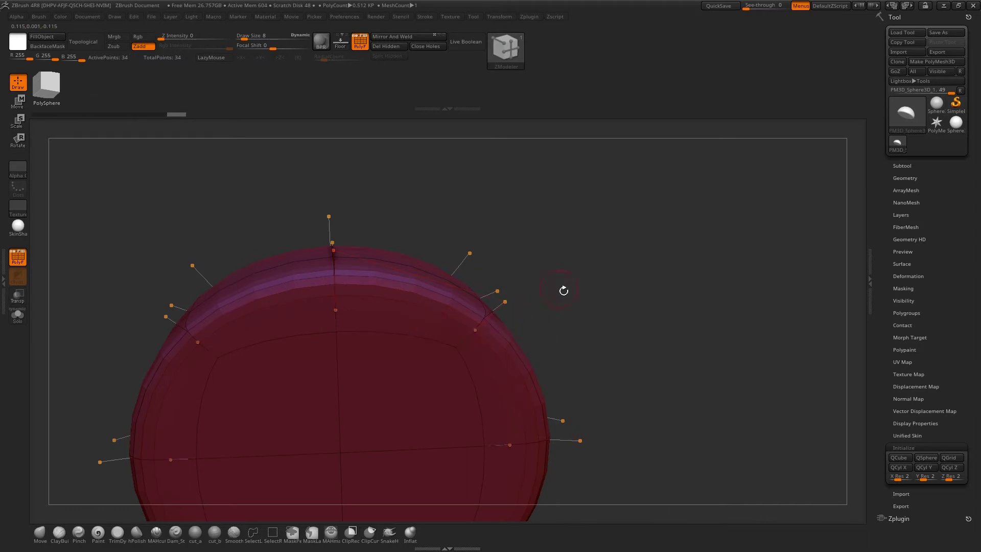
left_click_drag(575, 288, 587, 358)
left_click(494, 389)
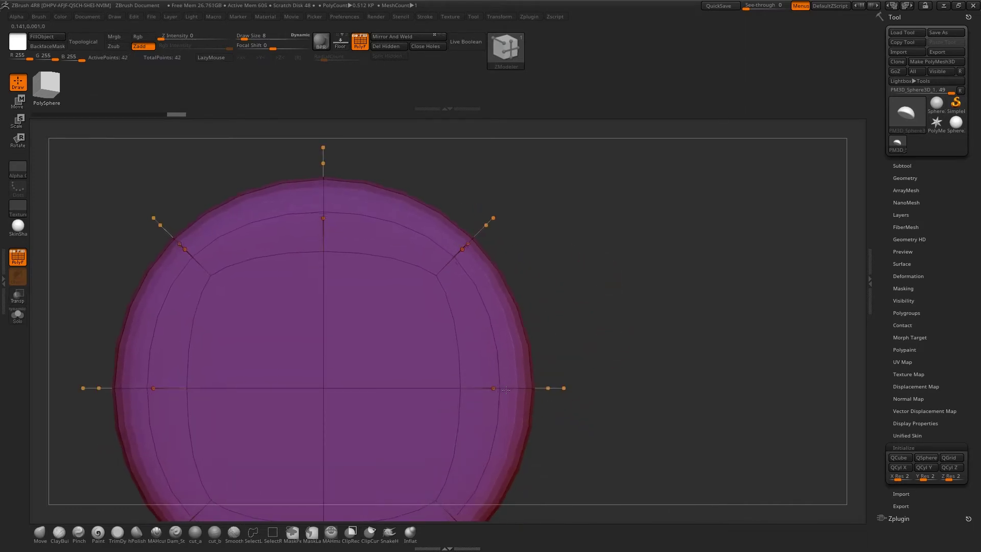
Step: Set ZModeler's point action to Transpose and apply it to the center point of the flat underside
left_click_drag(579, 325, 347, 337)
key("space")
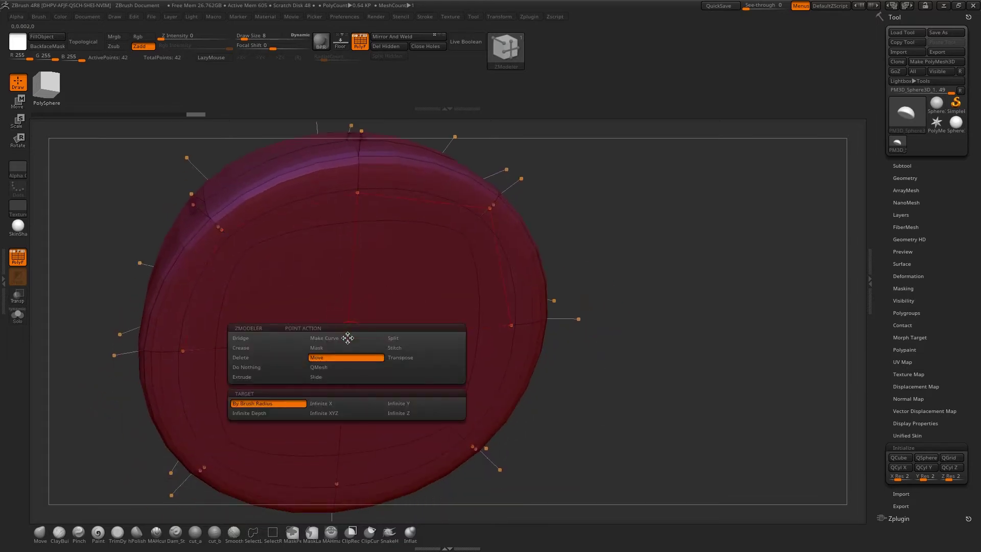
right_click_drag(348, 340, 346, 337, "shift")
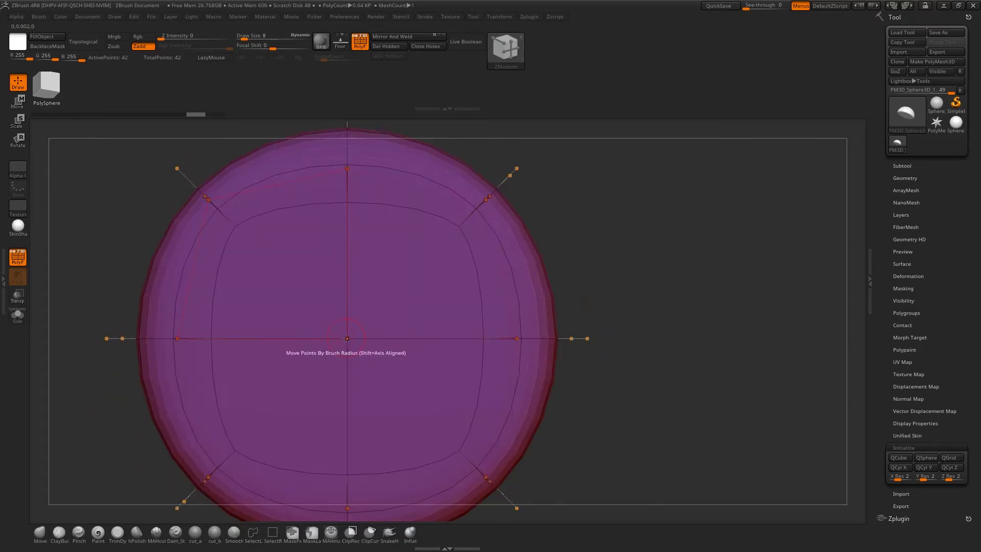
key("space")
left_click(406, 358)
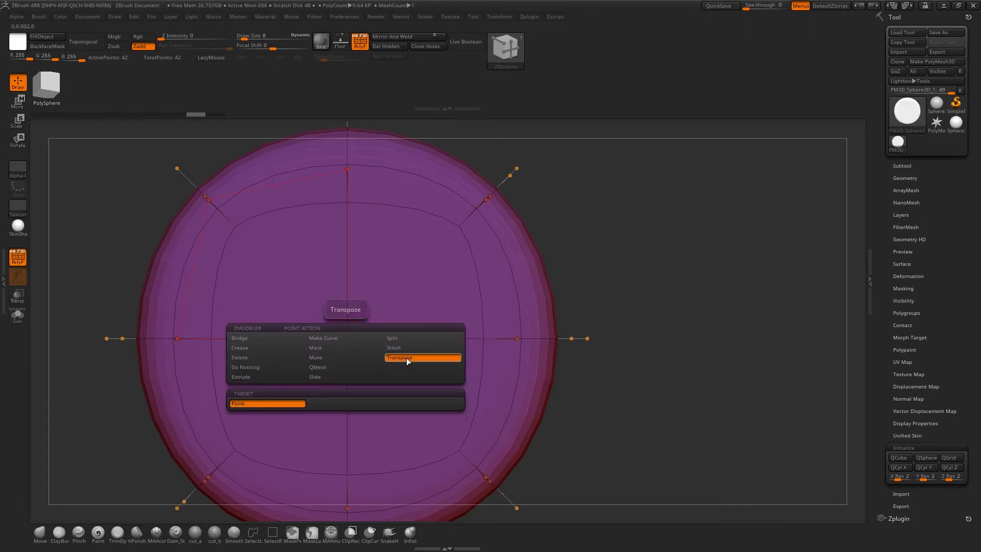
left_click(347, 338)
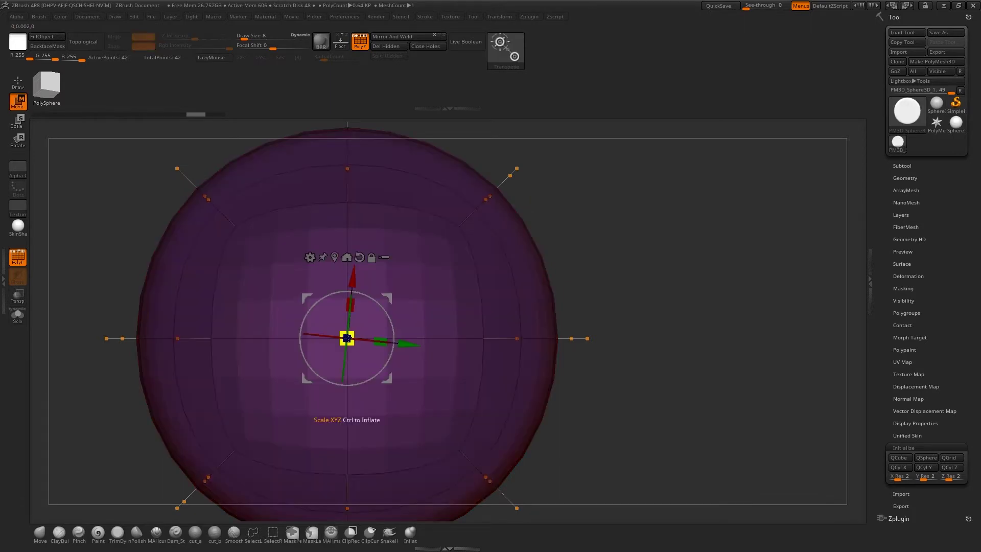
Step: Move the unmasked center point of the flat side inward into the dome along the gizmo's Z axis
right_click_drag(594, 258, 595, 295)
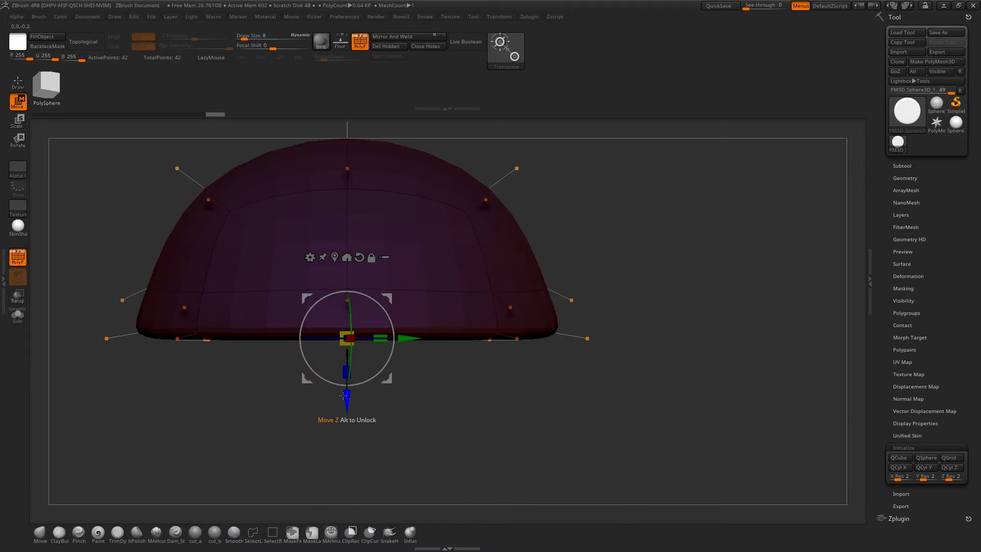
left_click_drag(343, 396, 343, 374)
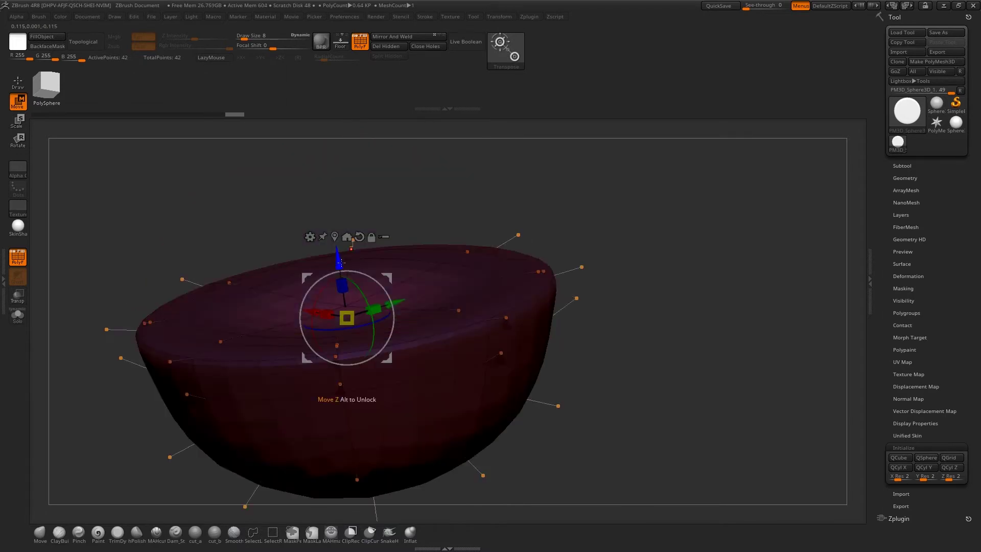
left_click_drag(343, 265, 347, 297)
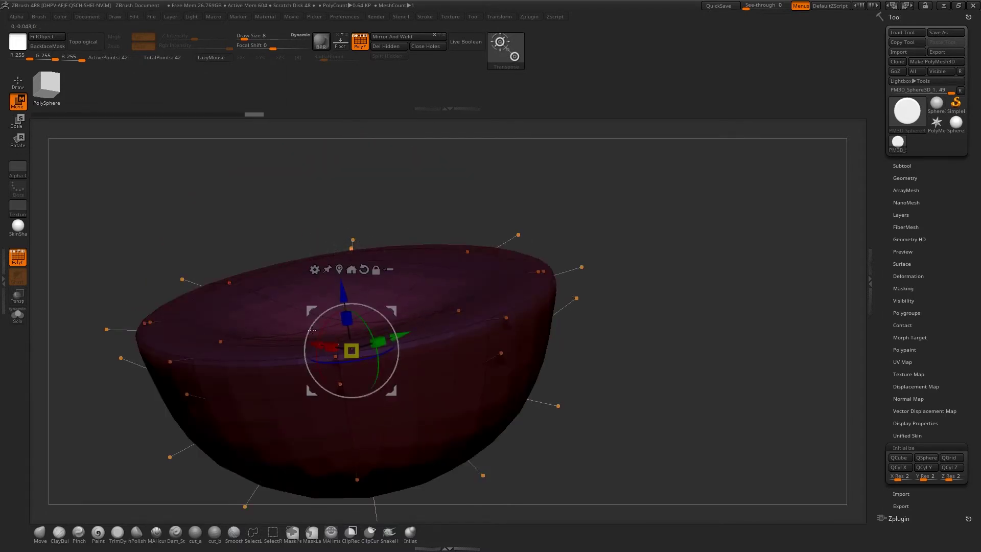
left_click_drag(622, 233, 782, 378)
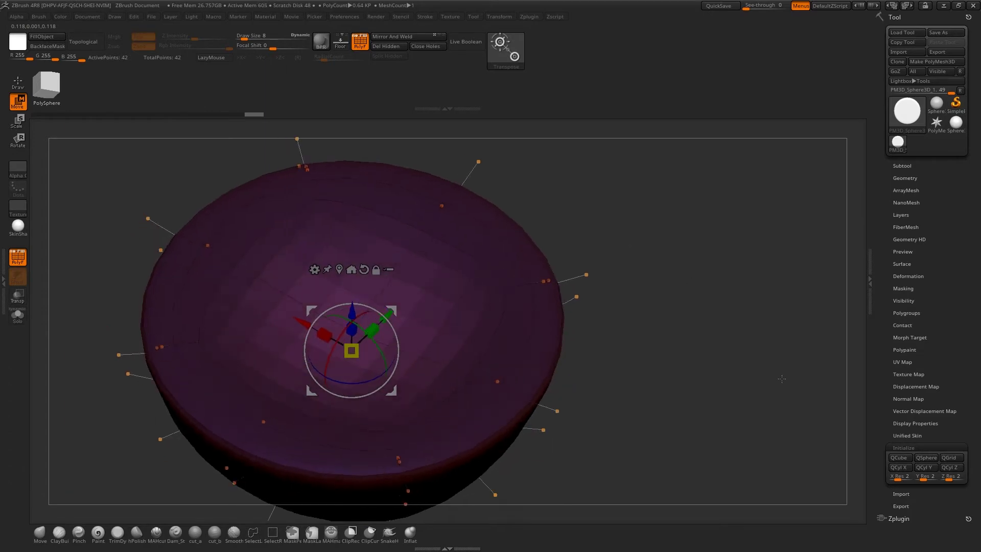
Step: Shrink the mask around the center of the flat side and move the larger unmasked area inward to hollow the bowl
left_click(904, 288)
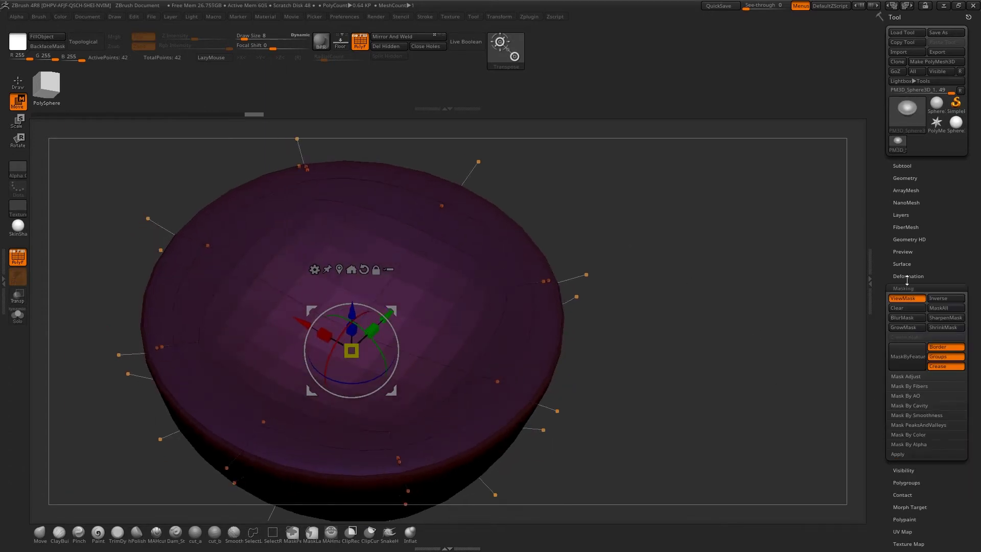
left_click(912, 327)
left_click(943, 328)
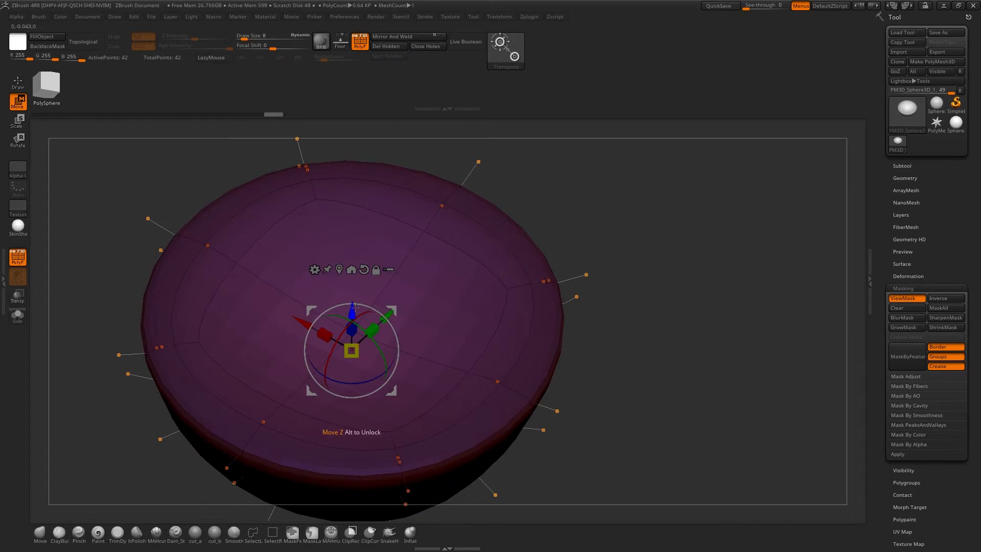
left_click_drag(352, 309, 354, 321)
left_click_drag(663, 190, 605, 232)
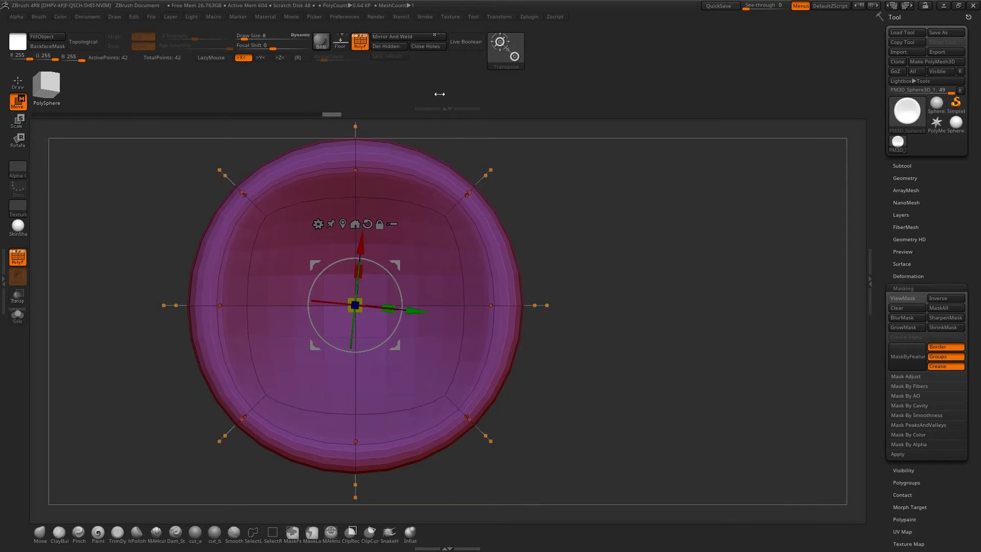
Step: Return to Draw mode and apply the dynamic subdivision to the hollowed bowl as real geometry
mouse_move(535, 195)
left_mouse_down()
mouse_move(542, 211)
mouse_move(687, 263)
left_mouse_up()
key("q")
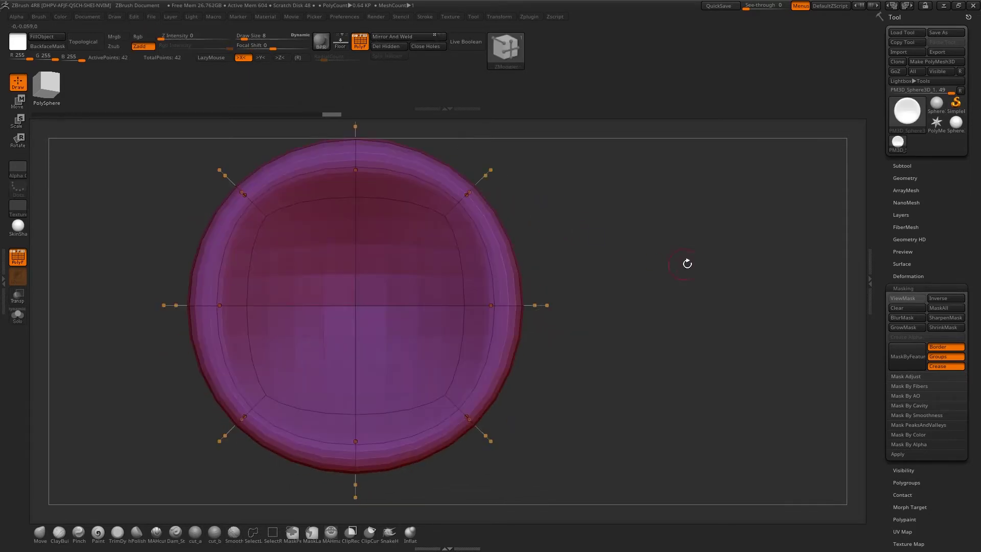
left_click(901, 178)
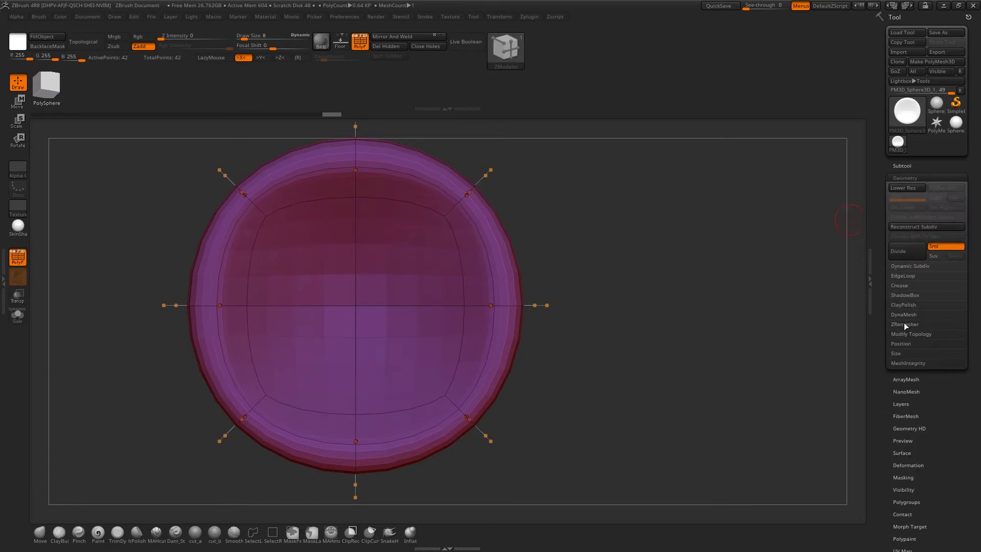
left_click(910, 266)
left_click(898, 207)
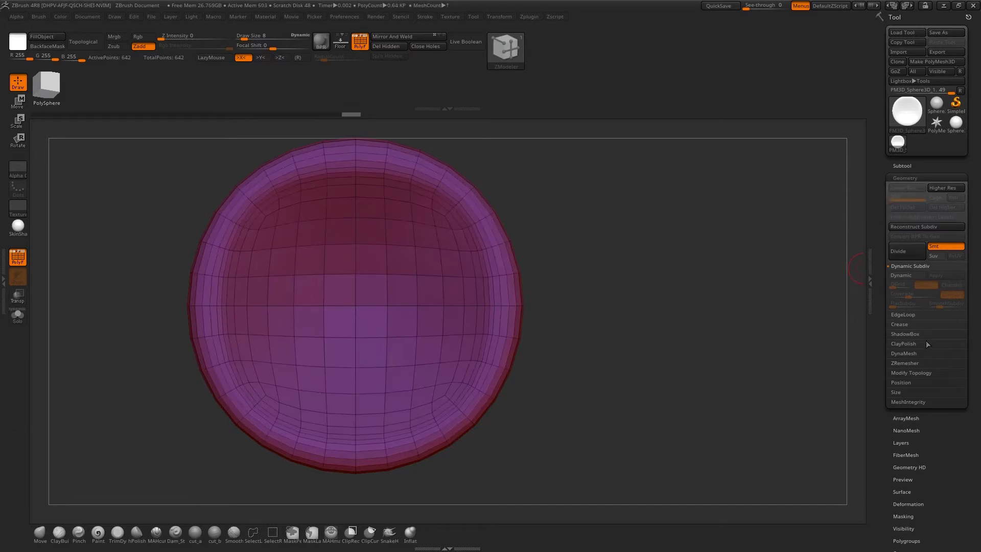
Step: Turn on the dynamic subdivision preview and check the smoothed bowl from the side and inside without the wireframe
left_click_drag(685, 248, 607, 244)
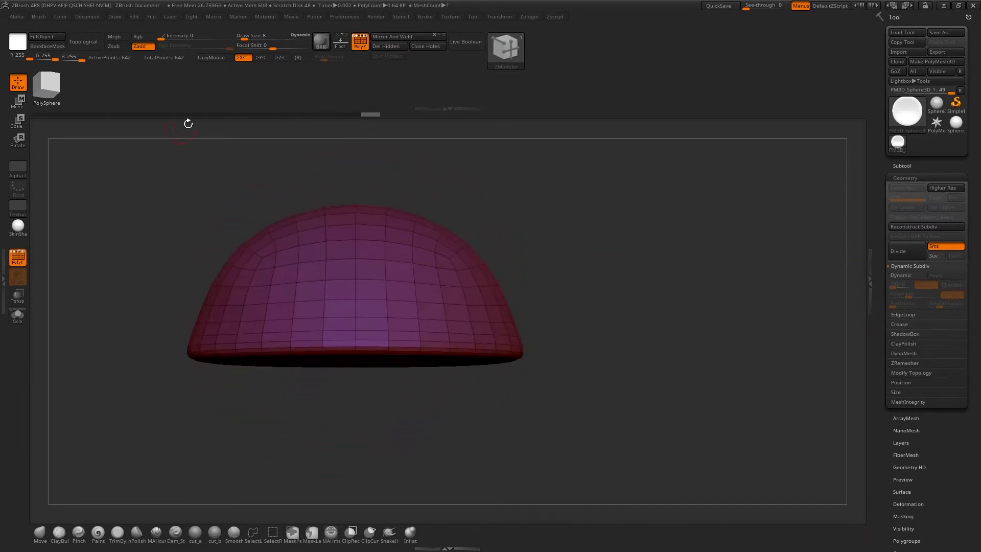
left_click_drag(356, 191, 613, 240)
key("d")
key("shift+f")
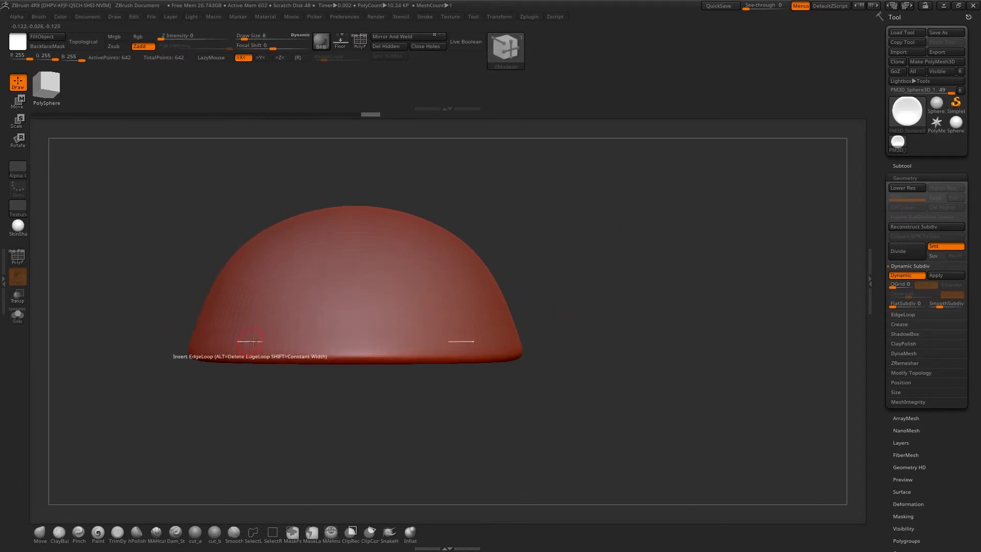
left_click_drag(578, 300, 694, 256)
left_click_drag(823, 197, 637, 296)
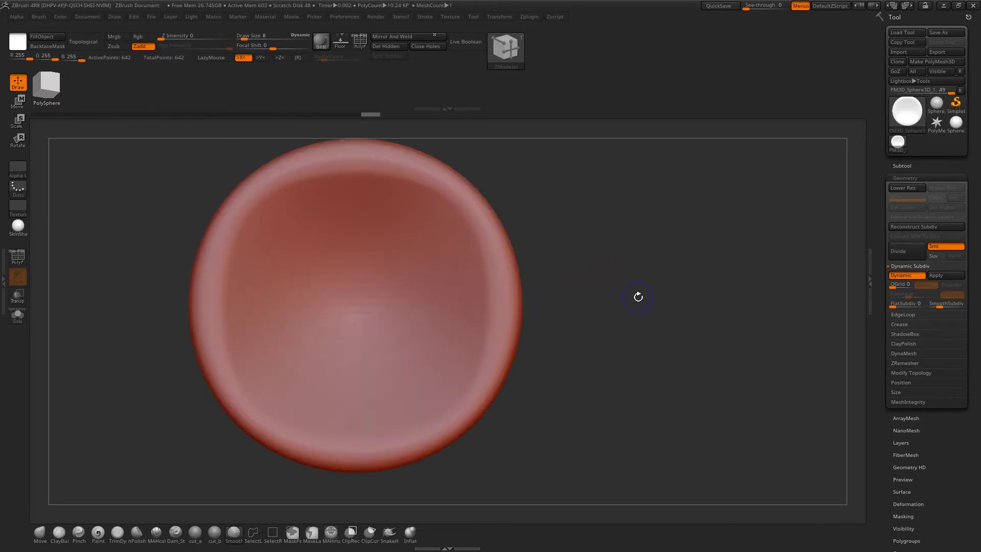
key("shift+f")
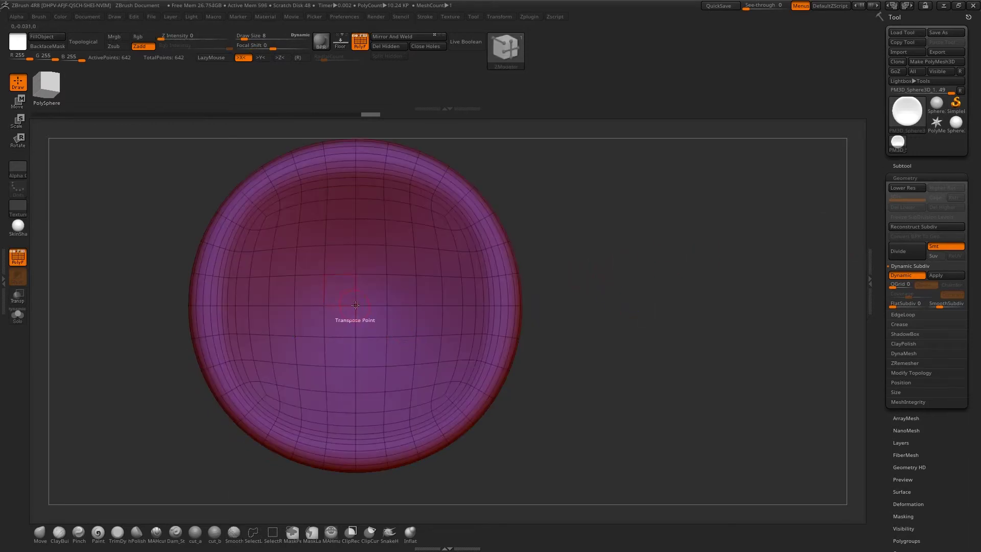
Step: Set ZModeler's point action to Split and split the bowl's inner center point into a small disc
key("space")
left_click(397, 305)
left_click_drag(355, 305, 468, 263)
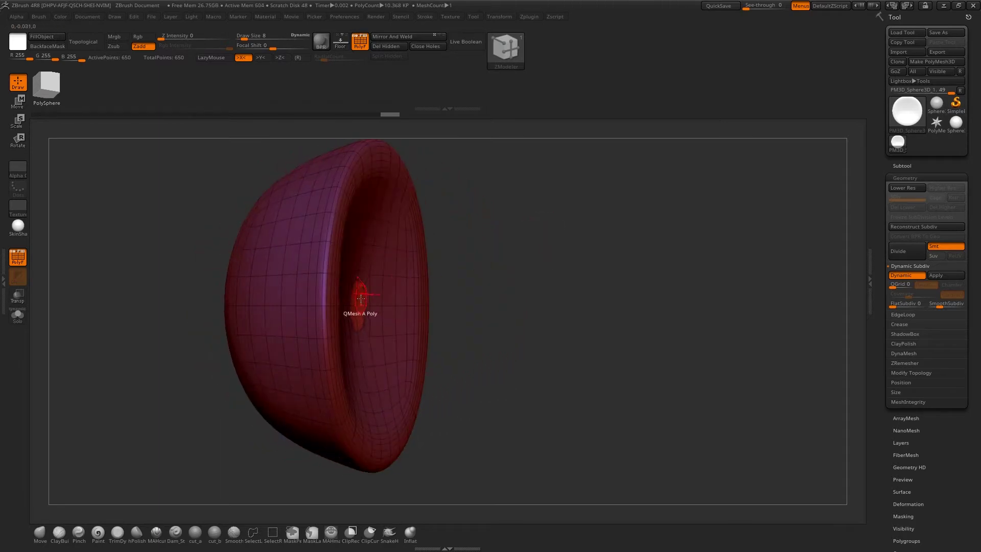
Step: Set the polygon QMesh target to Polygroup Island and extrude the inner center disc out past the rim as a stem
left_click_drag(361, 299, 399, 300)
key("ctrl+z")
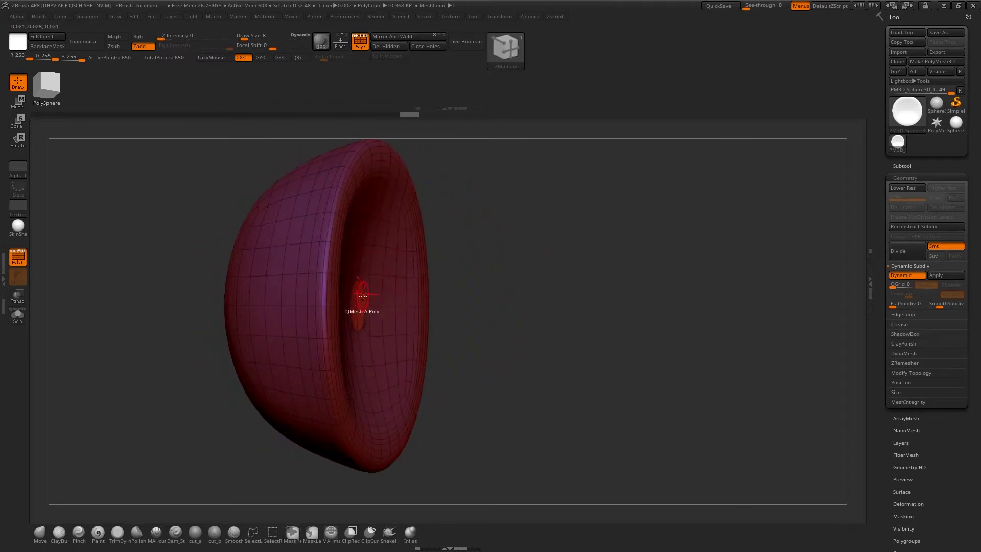
key("space")
left_click(412, 345)
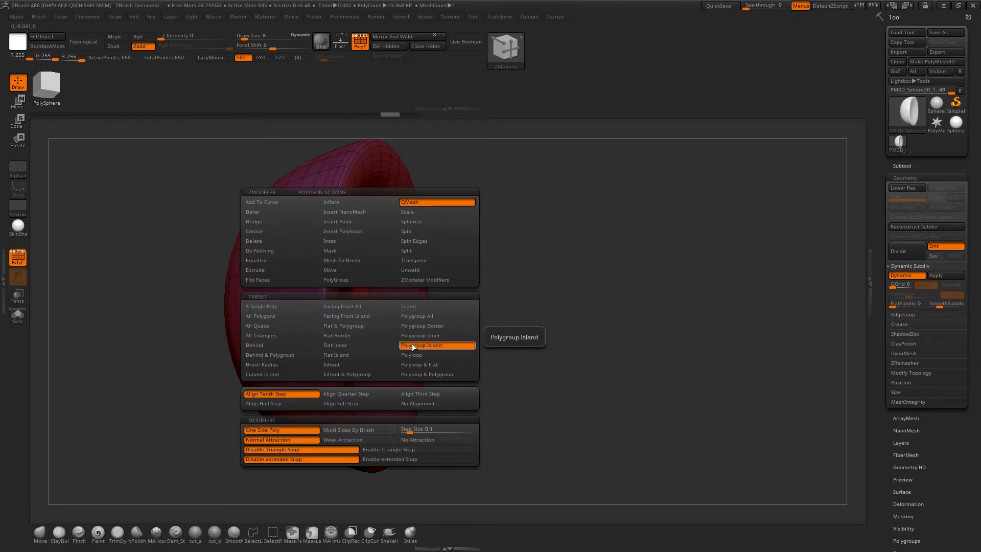
left_click_drag(361, 296, 583, 313)
left_click_drag(581, 271, 490, 346)
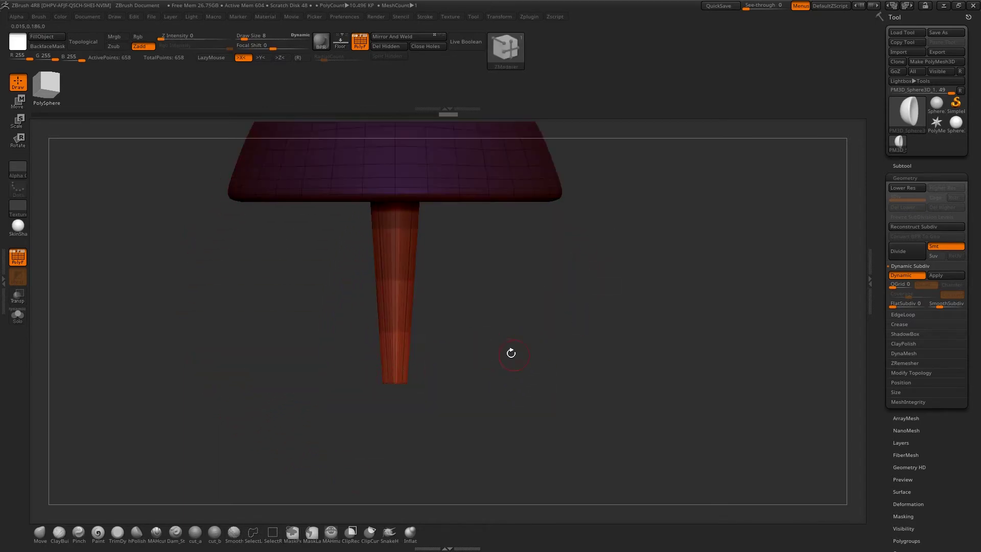
Step: Mask everything except the lower end of the stem and scale that end wider
key("e")
left_click_drag(508, 315, 429, 379)
left_click_drag(484, 412, 529, 473, "ctrl")
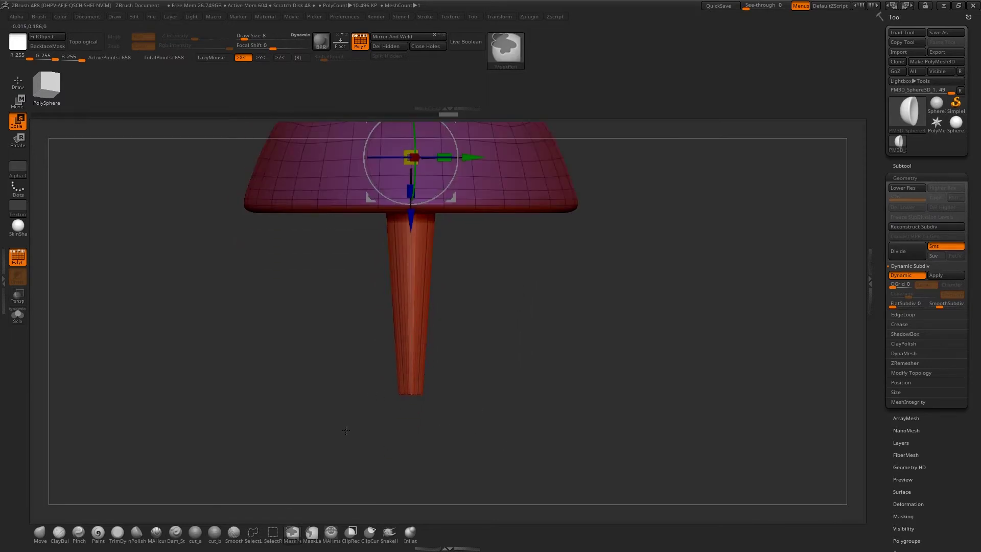
left_click_drag(346, 421, 475, 365, "ctrl")
left_click(502, 339, "ctrl")
left_click_drag(518, 295, 520, 345, "alt")
left_click_drag(412, 207, 413, 207)
left_click_drag(524, 283, 532, 330, "alt")
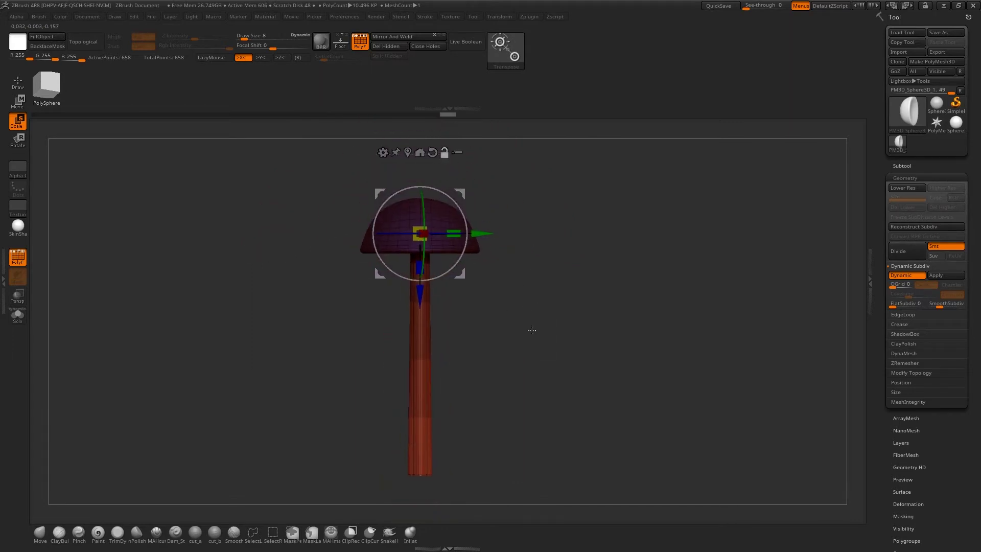
Step: Shorten the stem by moving its unmasked lower end toward the cap, and frame the whole mushroom
left_click_drag(412, 311, 433, 141)
left_click_drag(504, 163, 506, 299, "alt")
key("f")
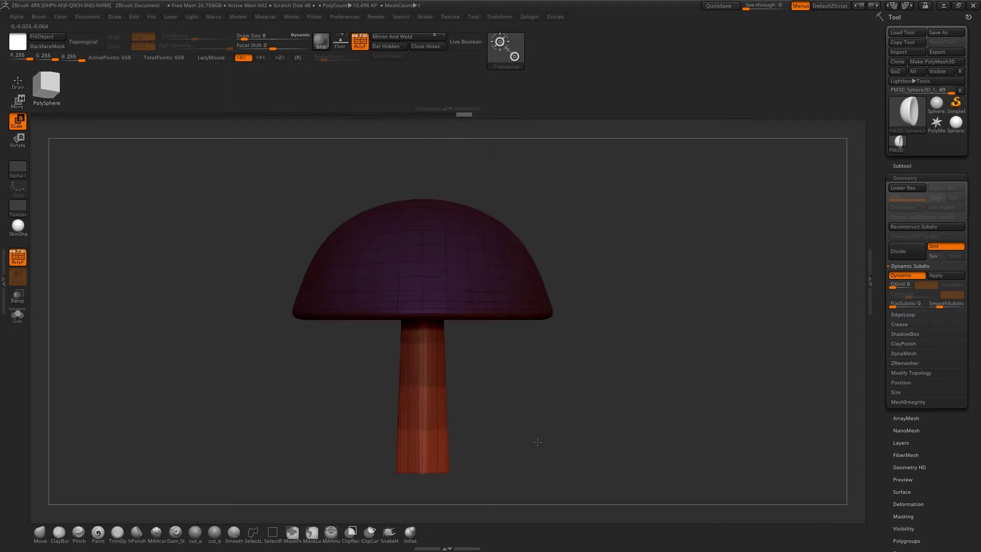
Step: Return to Draw mode and set ZModeler's edge action to Crease with the EdgeLoop Complete target
key("shift+f")
left_click_drag(549, 405, 481, 352)
key("shift+f")
key("q")
key("space")
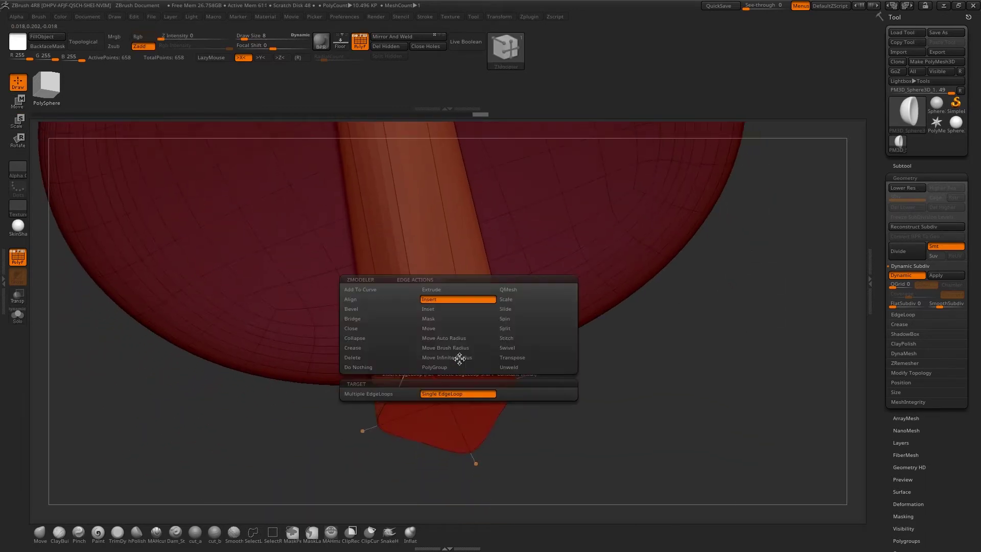
left_click(369, 349)
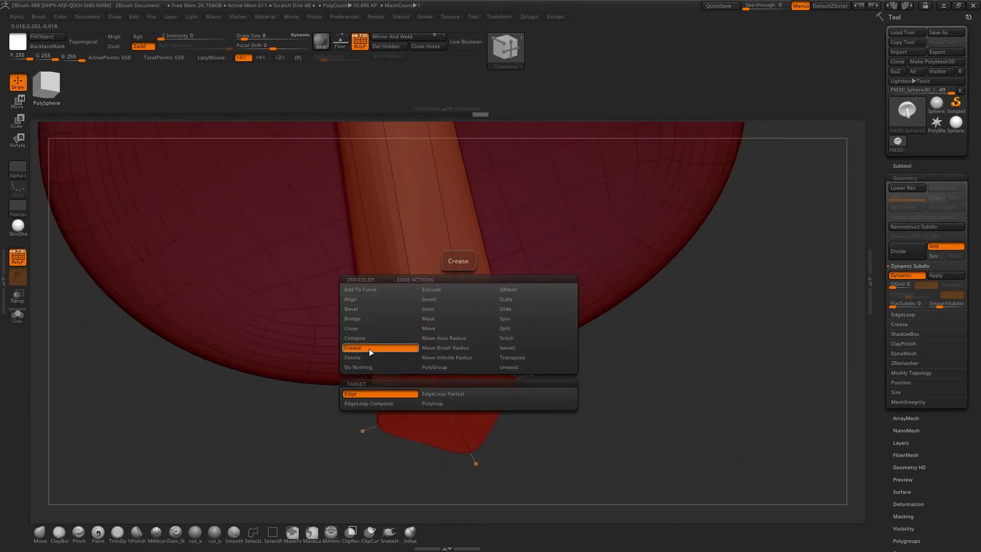
left_click(392, 403)
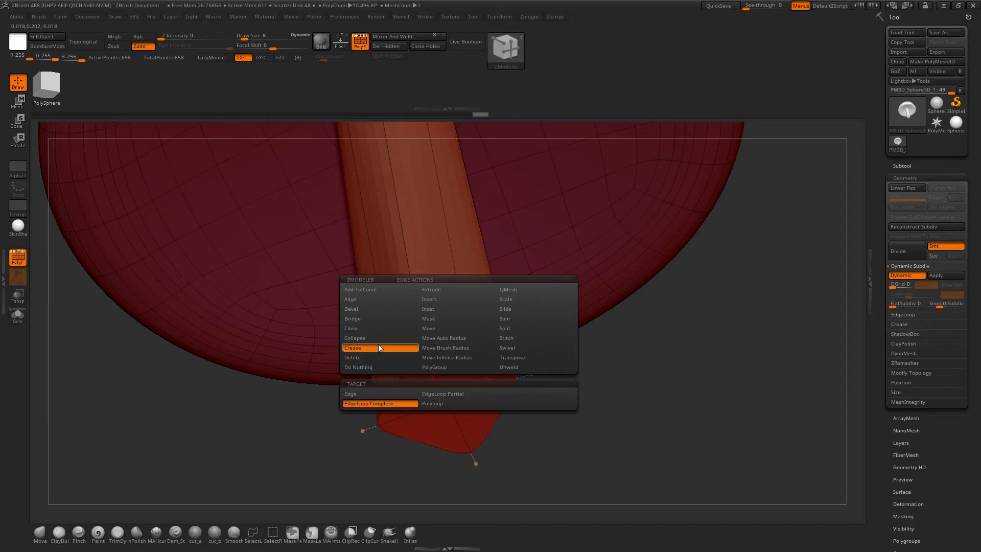
left_click(377, 404)
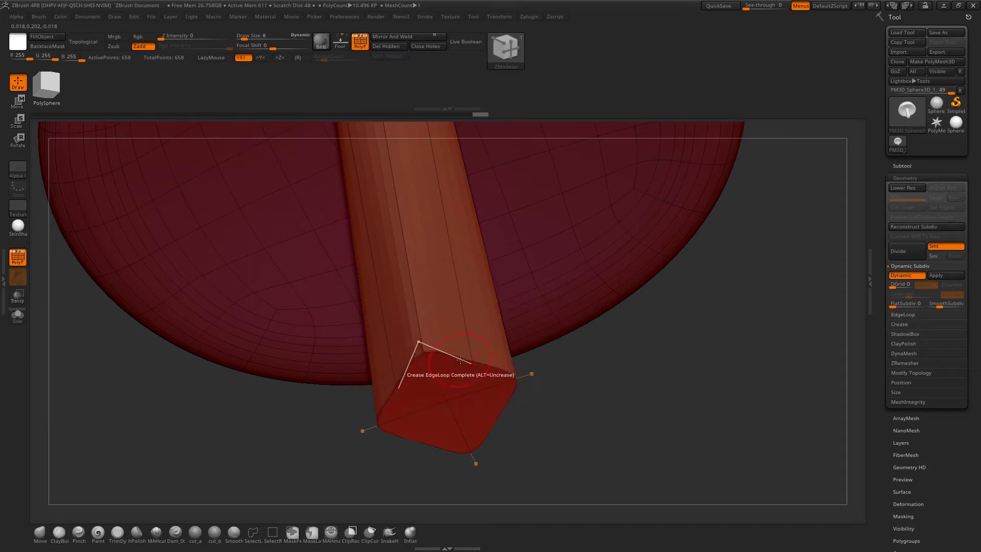
Step: Uncrease the complete edge loop around the bottom of the stem to round off its end
left_click(459, 360)
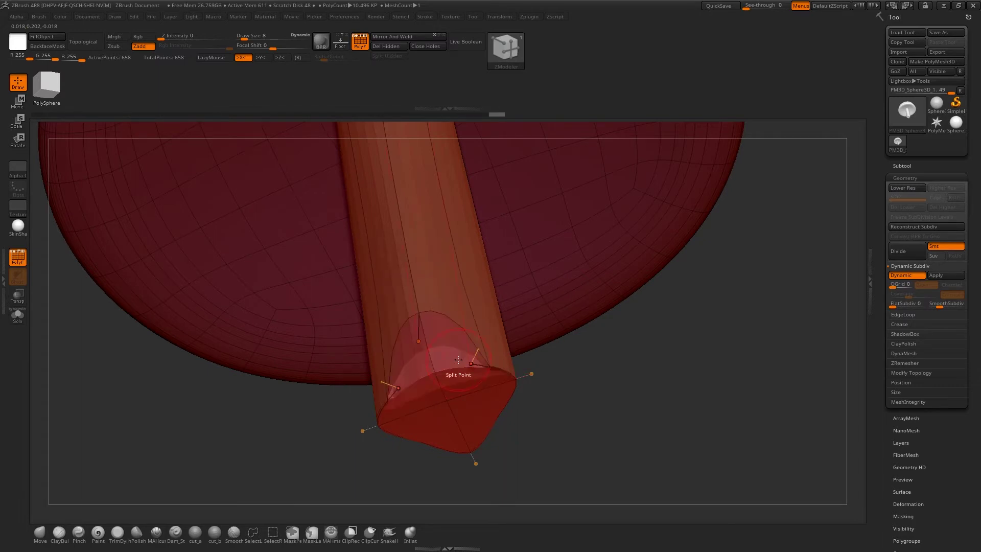
left_click(502, 372)
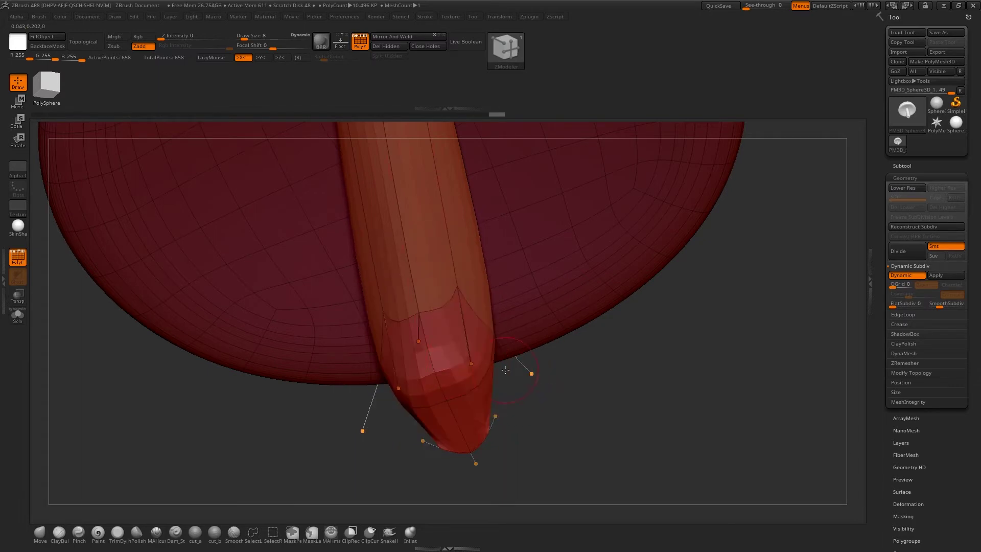
left_click_drag(597, 421, 495, 453)
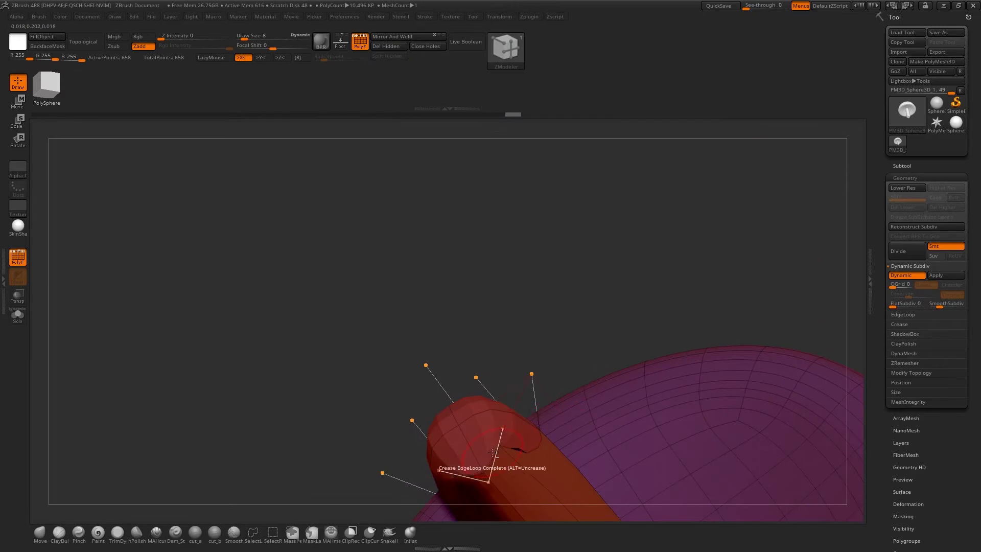
left_click_drag(513, 287, 537, 324)
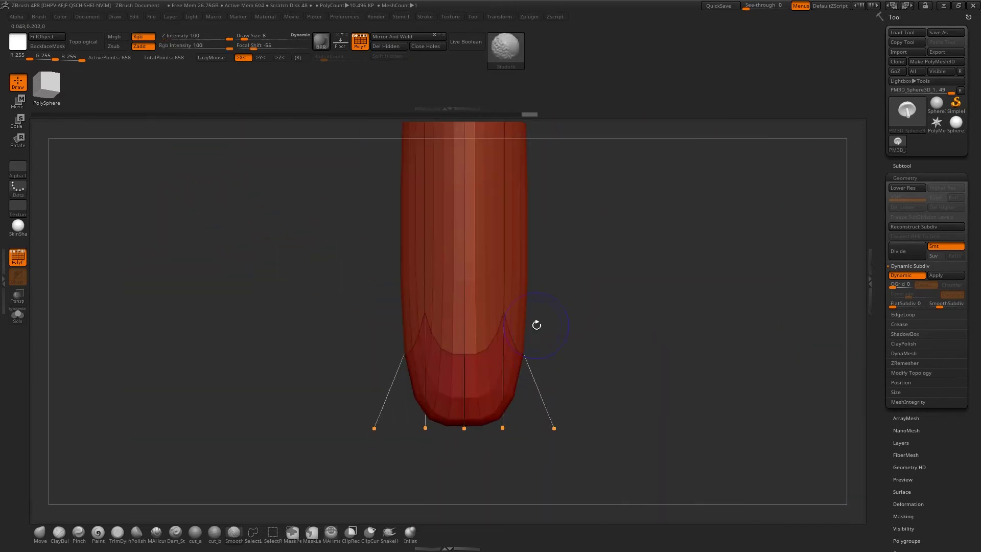
Step: Uncrease the complete edge loop where the stem meets the underside of the cap
left_click_drag(626, 133, 581, 346, "alt")
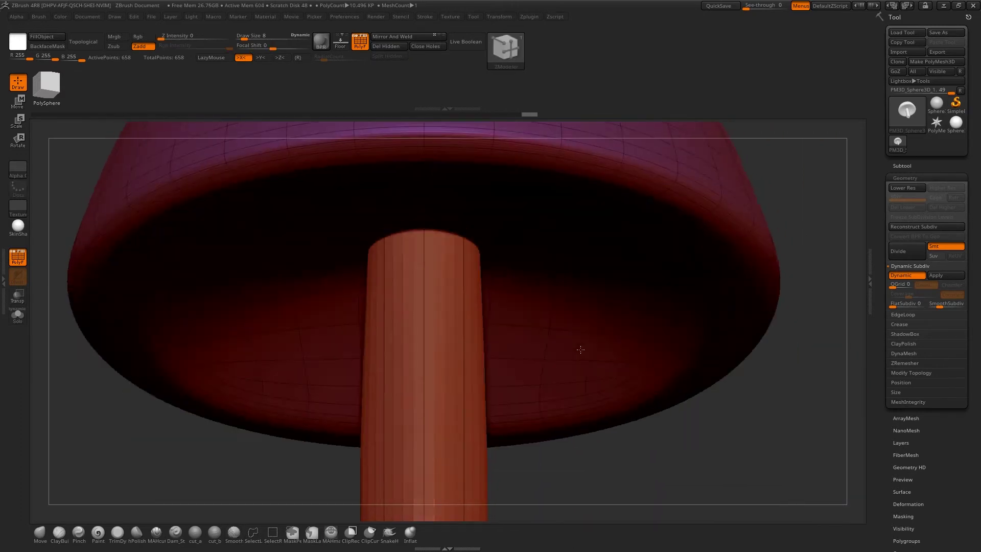
left_click(445, 231)
left_click_drag(731, 434, 623, 376)
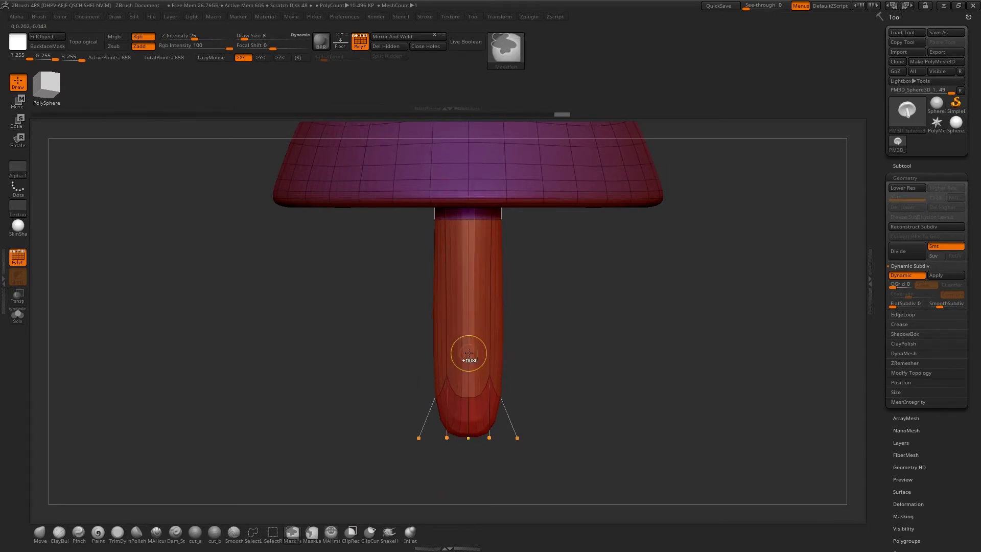
Step: Set the edge action to Insert with Single EdgeLoop and add a loop around the lower part of the stem
key("space")
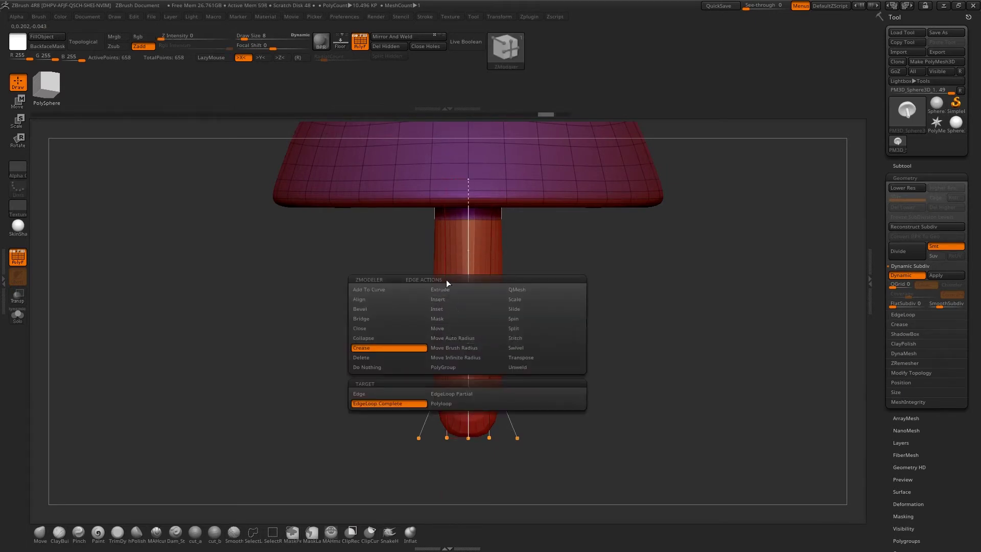
key("space")
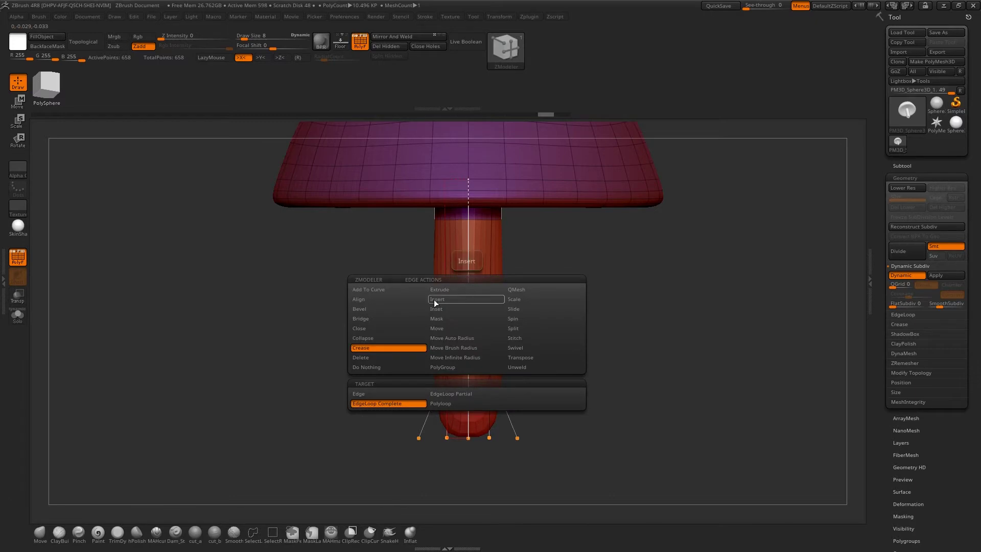
left_click(448, 301)
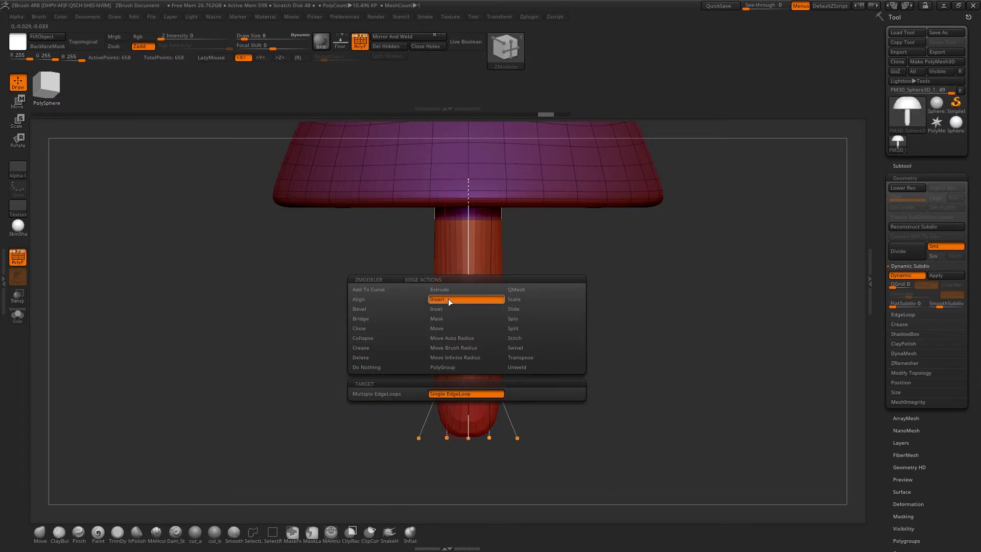
left_click(468, 382)
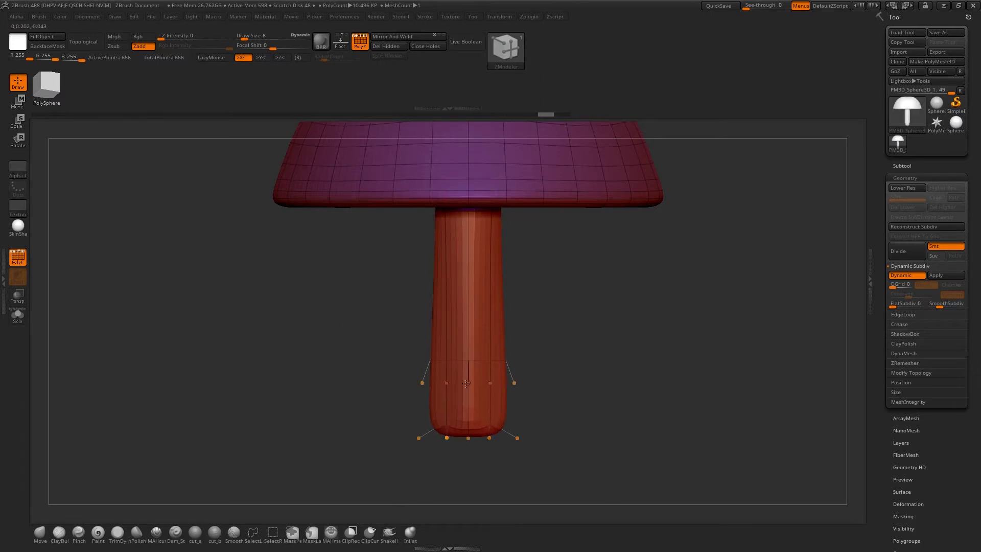
mouse_move(532, 383)
left_mouse_down()
mouse_move(565, 344)
mouse_move(529, 386)
left_mouse_up()
Step: Raise the draw size to 39 and try to smooth the stem around the inserted edge loop with X symmetry only
left_click_drag(556, 313, 568, 322)
key("s")
key("shift")
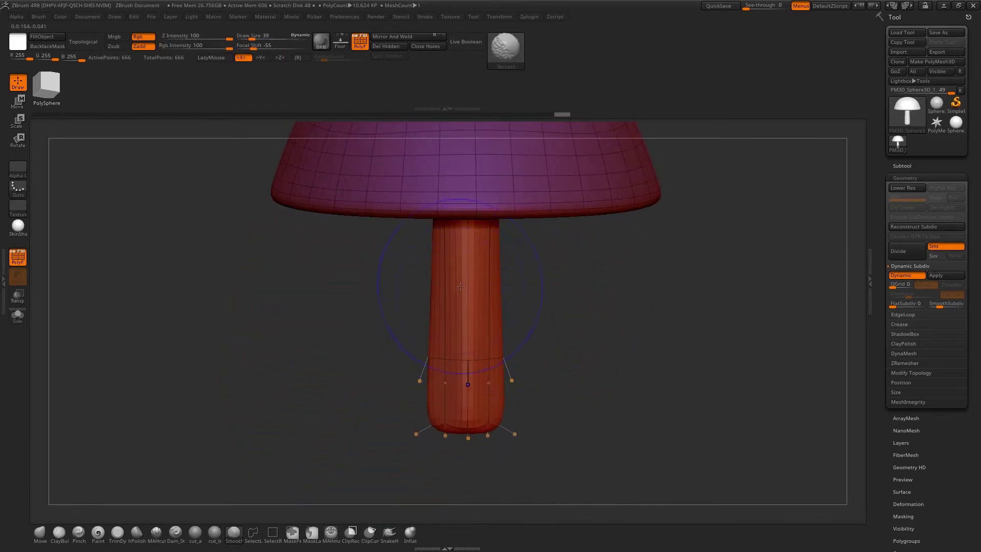
left_click_drag(552, 282, 563, 280, "shift")
left_click_drag(467, 302, 469, 358, "shift")
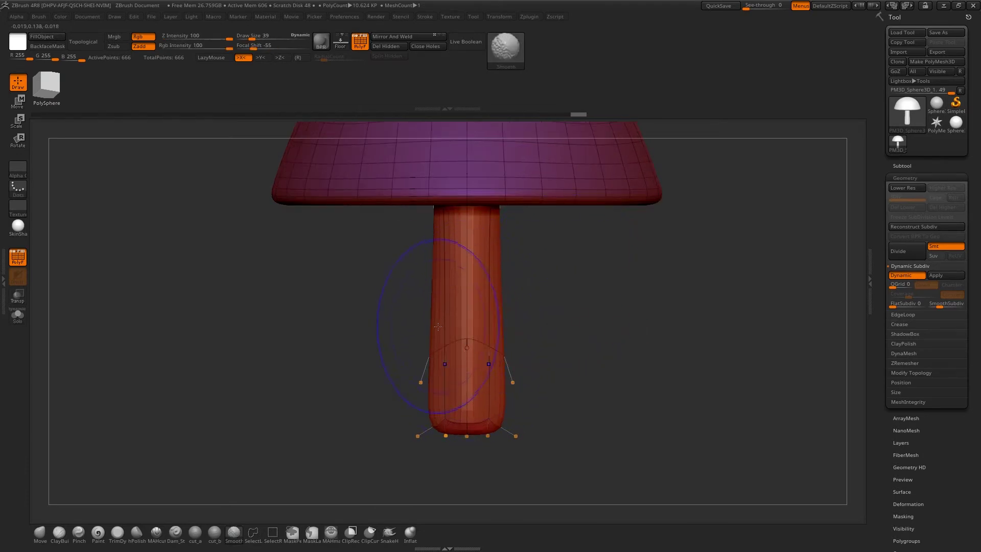
key("b")
key("z")
key("m")
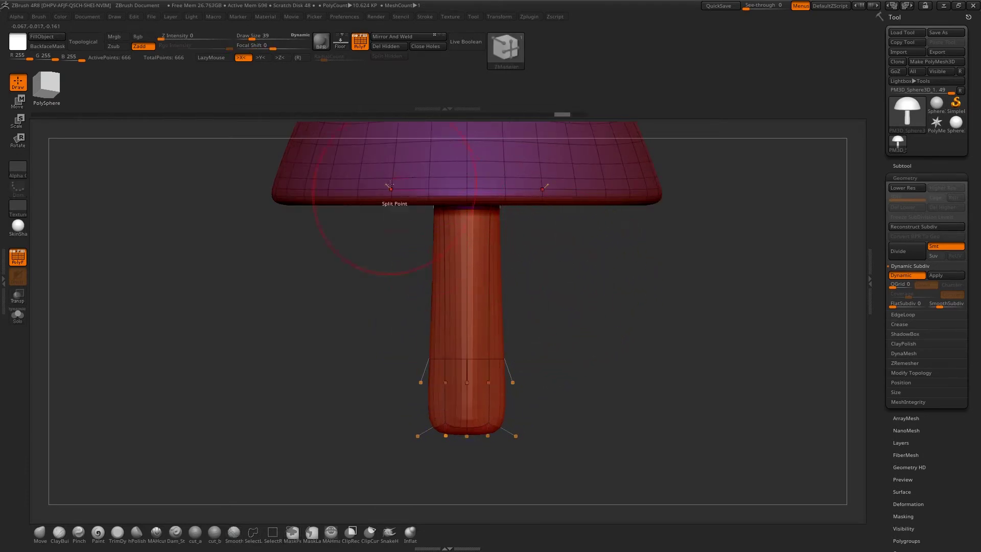
Step: Add Z symmetry to the X symmetry and smooth the stem around the inserted edge loop
left_click(282, 60)
key("shift")
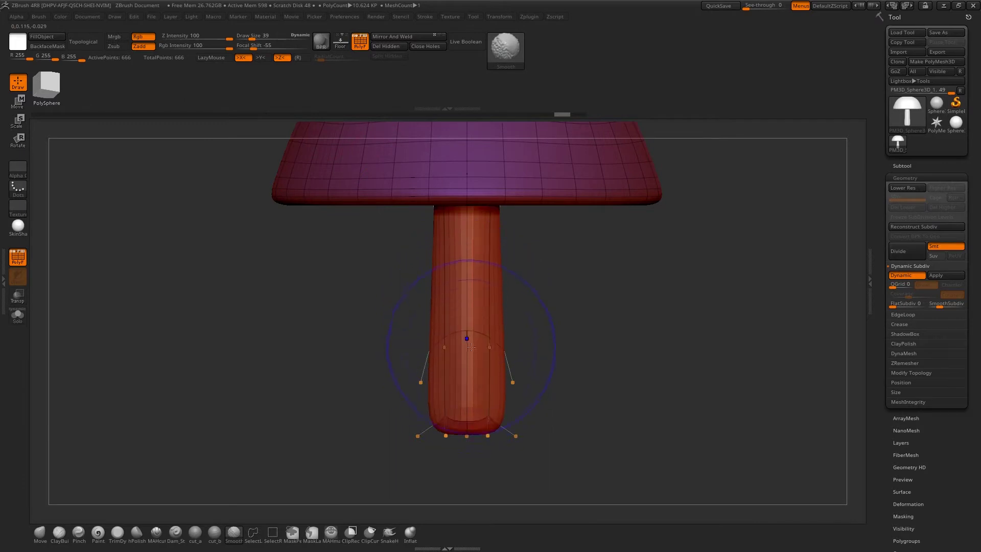
mouse_move(541, 300)
left_mouse_down()
mouse_move(597, 307)
mouse_move(592, 259)
mouse_move(582, 294)
mouse_move(547, 312)
mouse_move(580, 294)
mouse_move(580, 351)
mouse_move(587, 318)
mouse_move(579, 340)
mouse_move(573, 325)
left_mouse_up()
Step: Hide the wireframe and compare the mushroom with the dynamic subdivision preview off and on
key("shift+f")
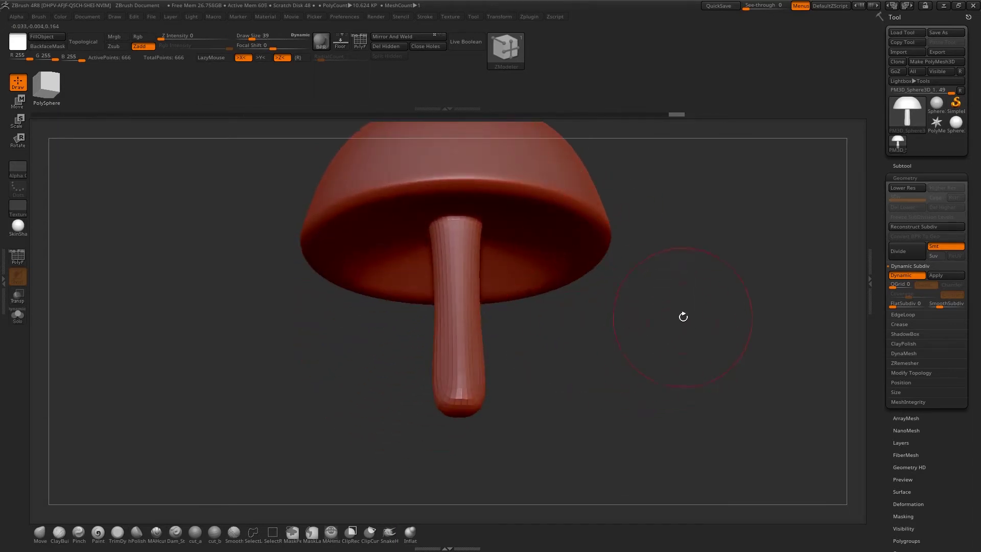
left_click_drag(683, 316, 620, 274, "shift")
key("shift+d")
key("shift+d")
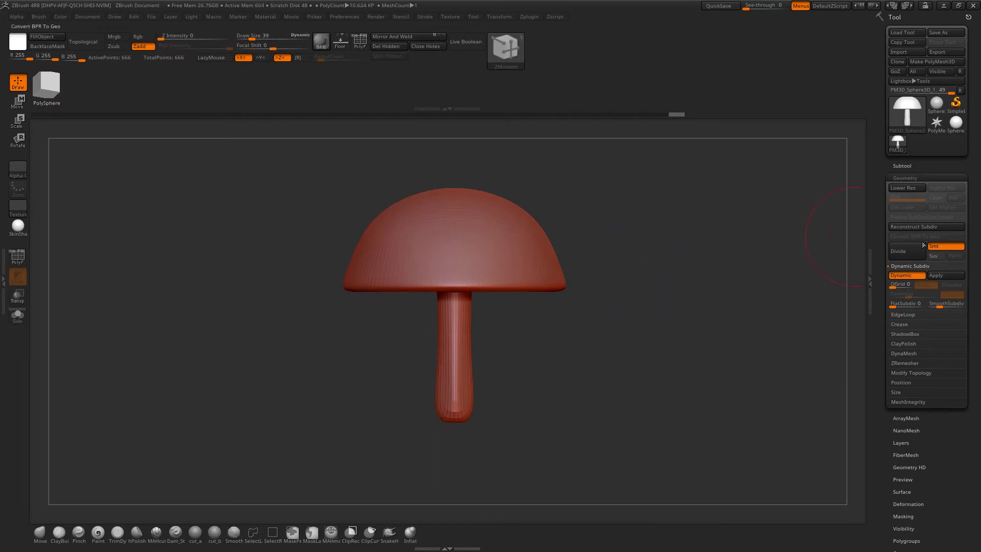
Step: Duplicate the mushroom subtool and hide the original
left_click(914, 169)
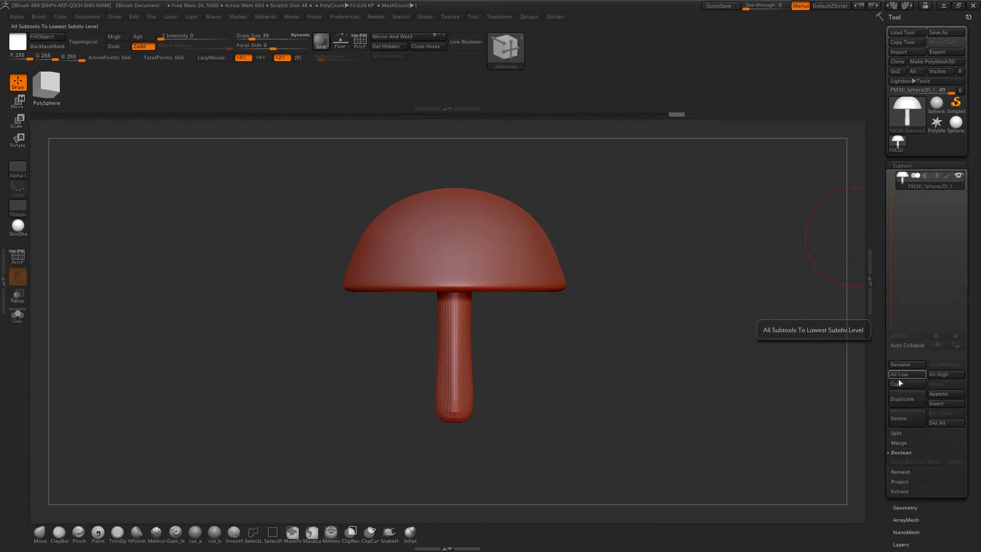
left_click(915, 396)
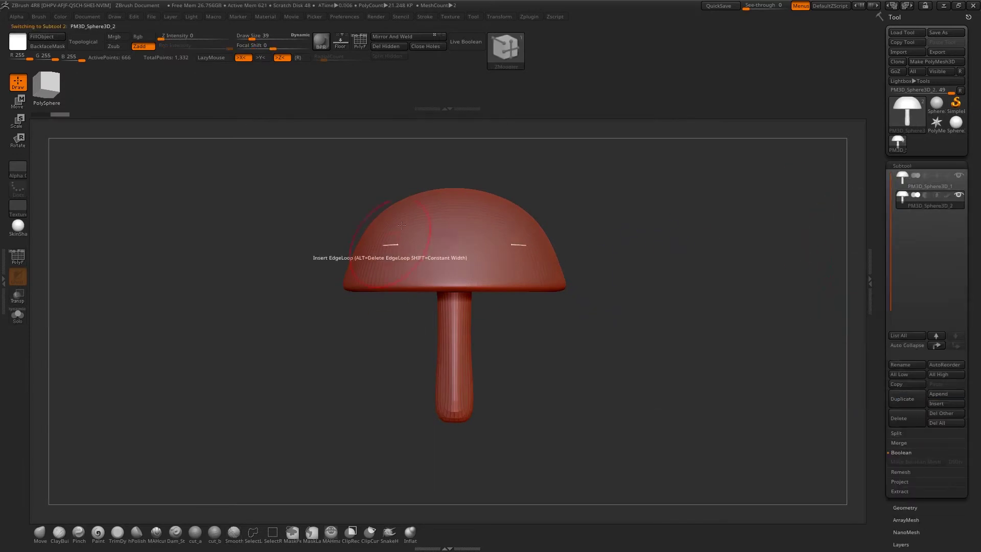
left_click(958, 175)
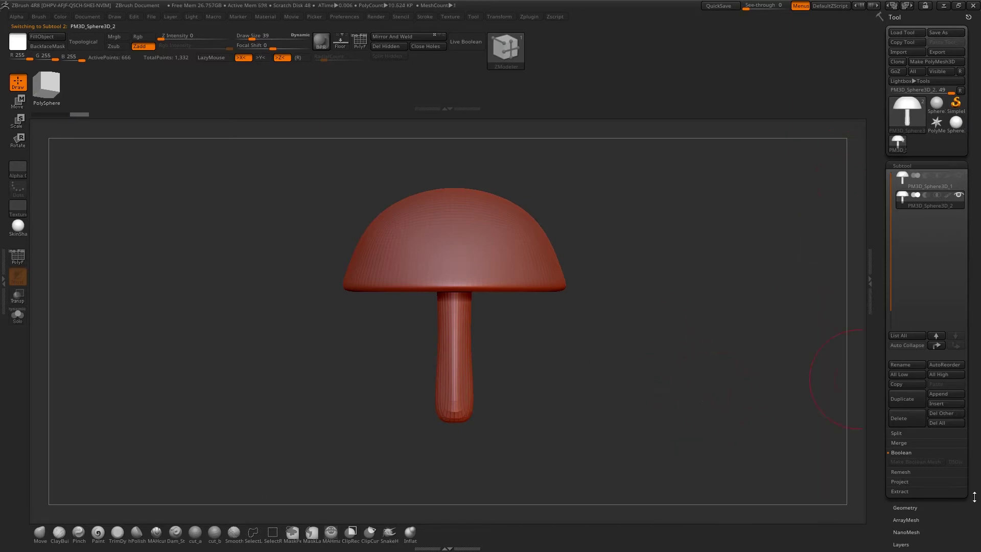
Step: Apply the dynamic subdivision to the duplicated mushroom so it becomes real geometry
left_click_drag(975, 496, 935, 452)
left_click(910, 400)
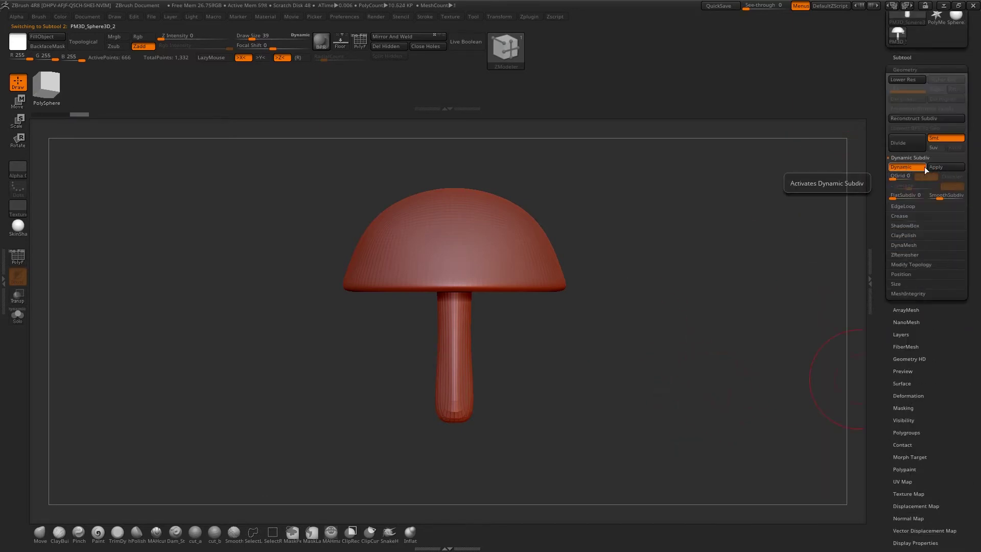
left_click(941, 168)
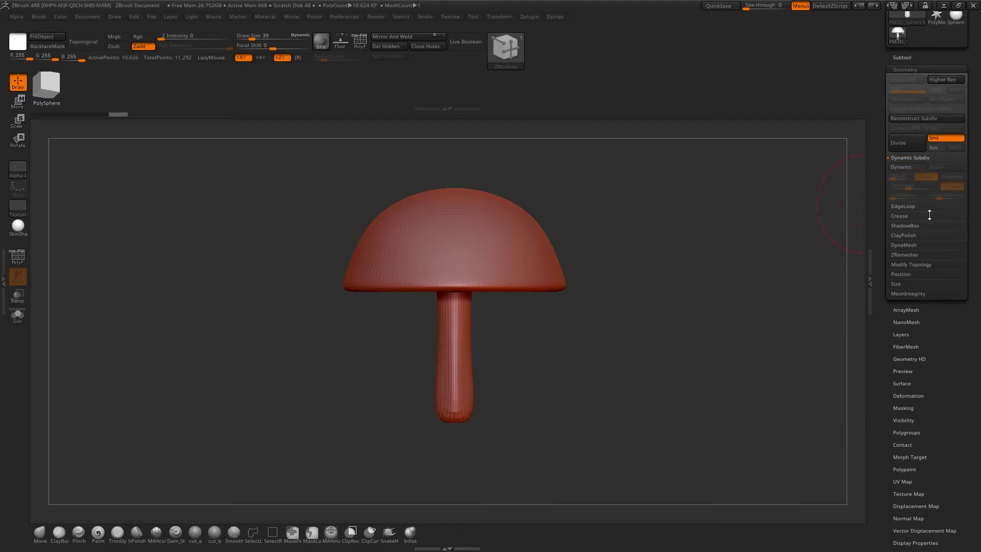
Step: Try DynaMesh on the duplicate at resolution 128, then raise the resolution to 1168 and DynaMesh it
left_click(914, 247)
left_click(903, 221)
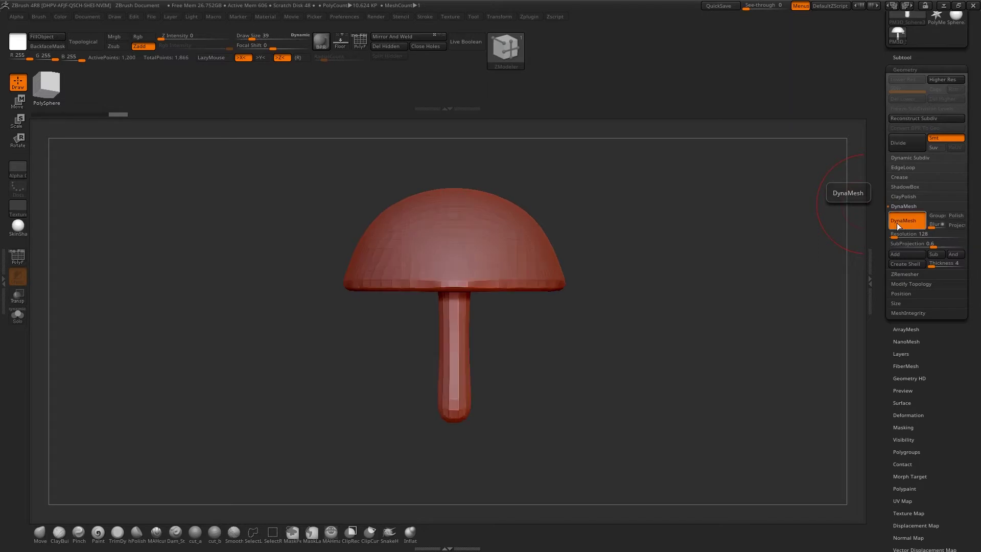
left_click_drag(894, 234, 912, 235)
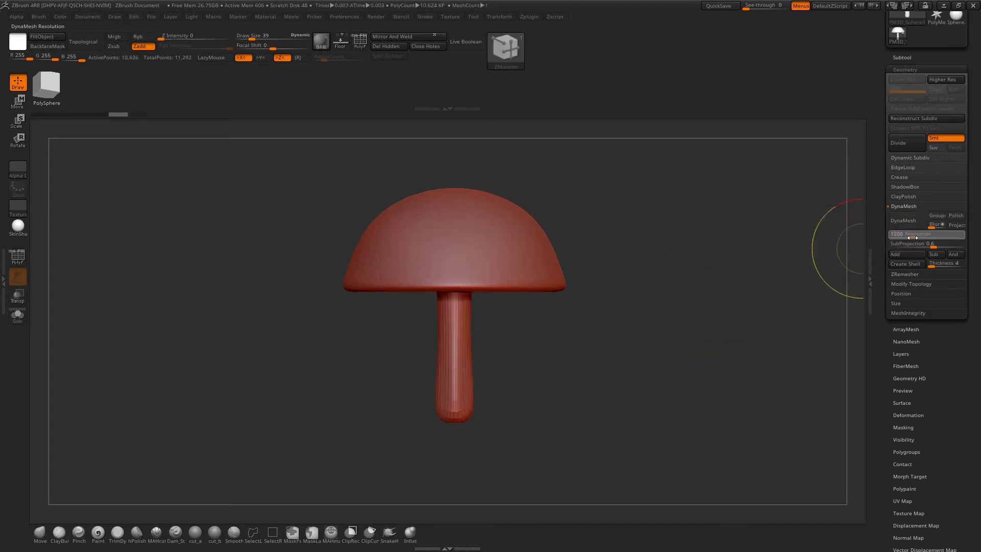
left_click(903, 220)
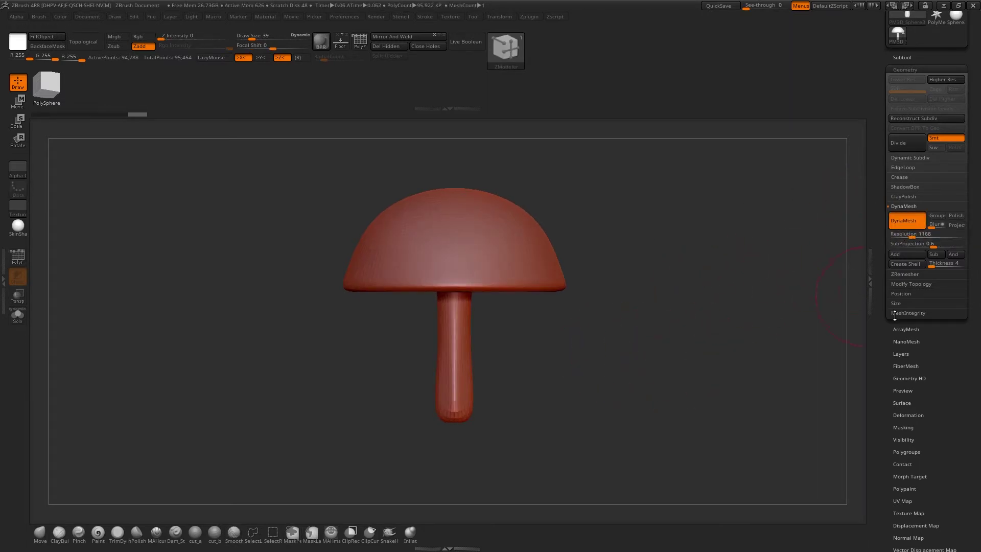
left_click(903, 218)
Step: Apply a light Polish deformation to the DynaMeshed mushroom
left_click(898, 415)
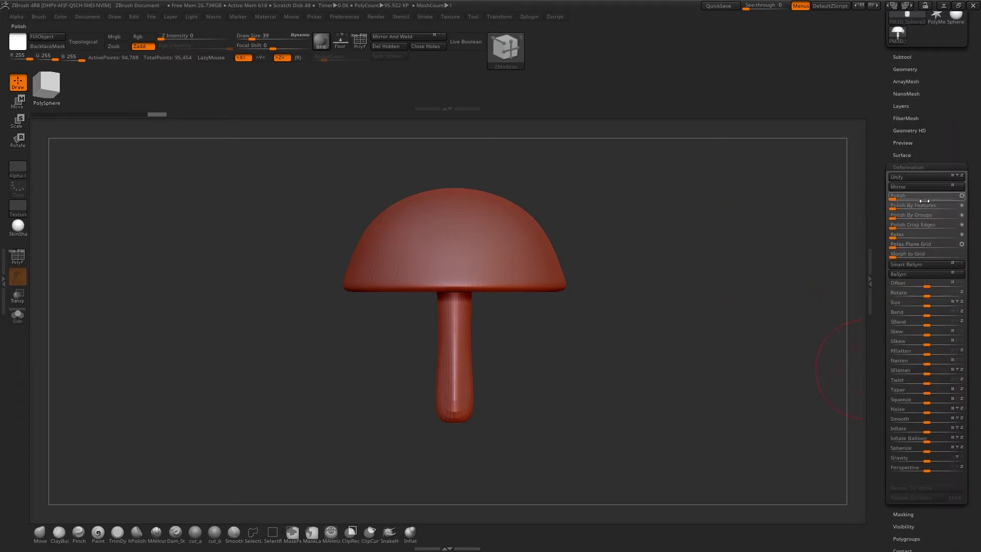
left_click(899, 195)
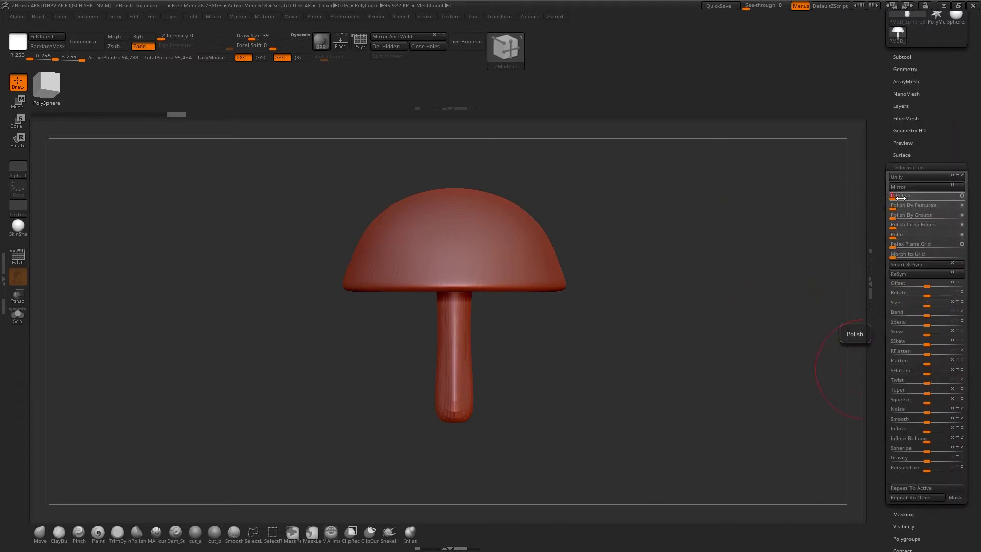
mouse_move(733, 205)
left_mouse_down()
mouse_move(736, 219)
mouse_move(715, 233)
mouse_move(589, 220)
mouse_move(591, 247)
left_mouse_up()
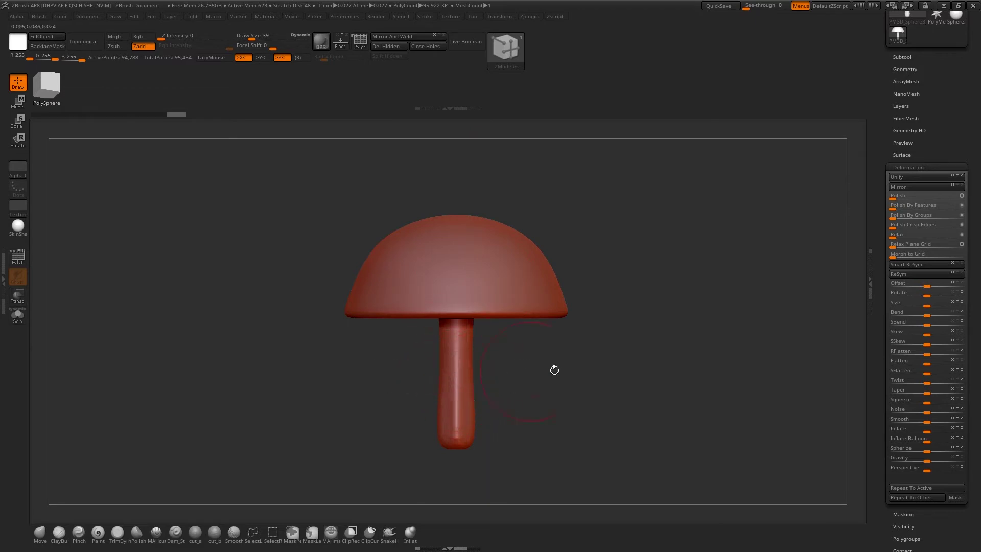
Step: Set the draw size to 33 and smooth the upper part of the stem towards the cap
mouse_move(584, 391)
left_mouse_down()
mouse_move(580, 369)
mouse_move(588, 382)
mouse_move(462, 369)
left_mouse_up()
key("s")
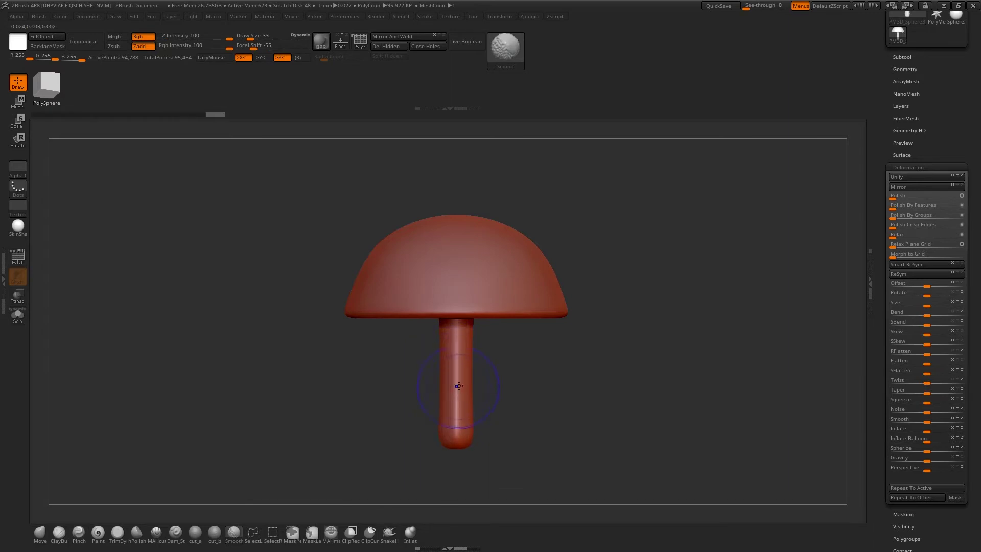
left_click_drag(455, 341, 455, 327, "shift")
Step: Change the symmetry to radial around the Y axis only and reduce the draw size to 6
mouse_move(521, 366)
left_mouse_down()
mouse_move(550, 363)
mouse_move(537, 302)
mouse_move(551, 365)
mouse_move(560, 357)
mouse_move(545, 364)
mouse_move(558, 310)
mouse_move(593, 300)
mouse_move(607, 309)
mouse_move(636, 291)
mouse_move(621, 306)
left_mouse_up()
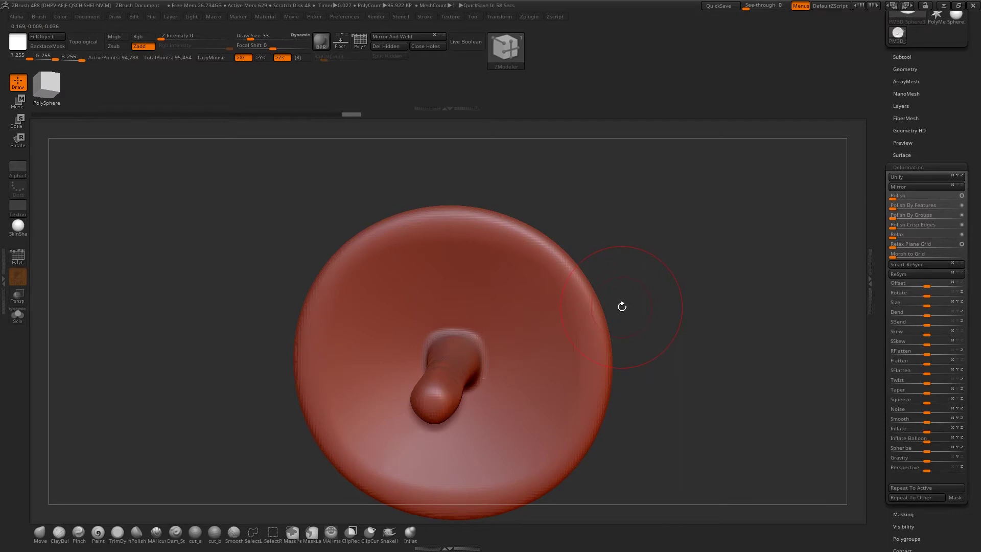
left_click(244, 58)
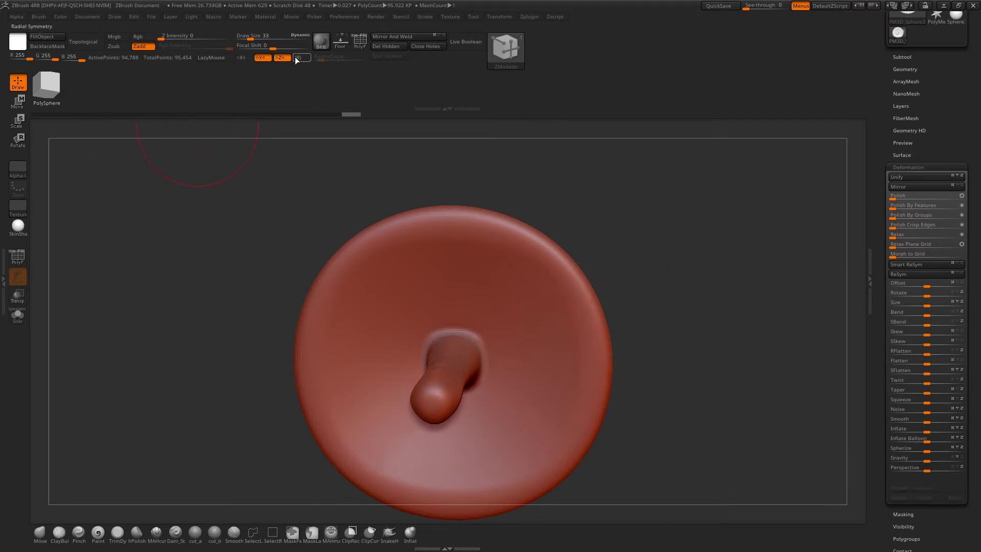
left_click(302, 58)
left_click_drag(713, 226, 714, 233)
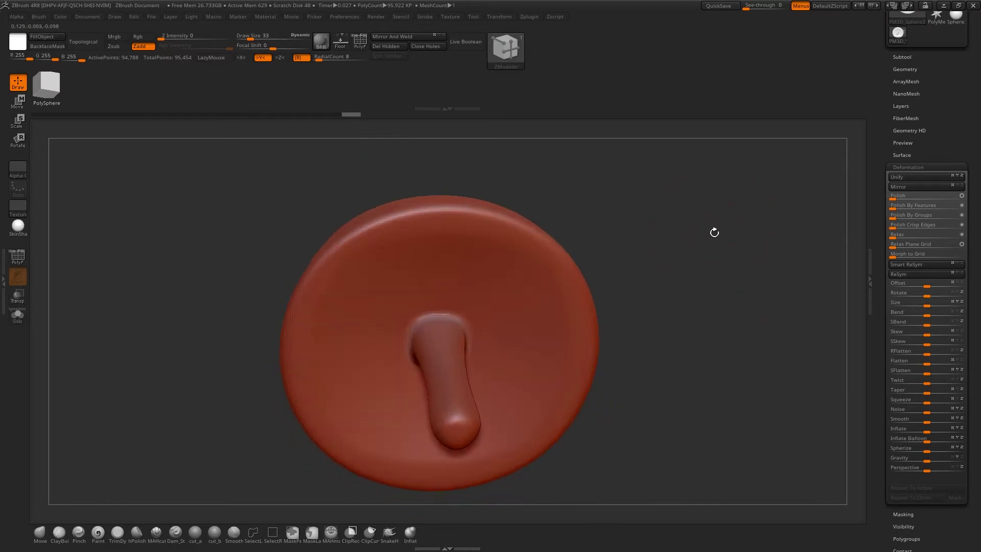
key("s")
left_click_drag(449, 294, 443, 299)
left_click_drag(603, 225, 582, 237)
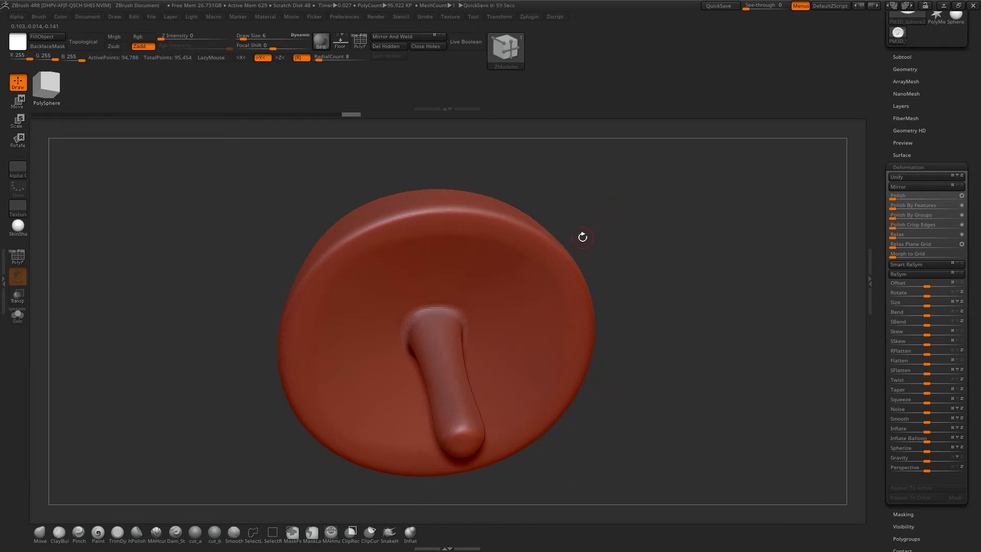
Step: Switch to the Standard brush and try a radial gill stroke from the stem outward on the cap's underside
key("b")
key("s")
key("t")
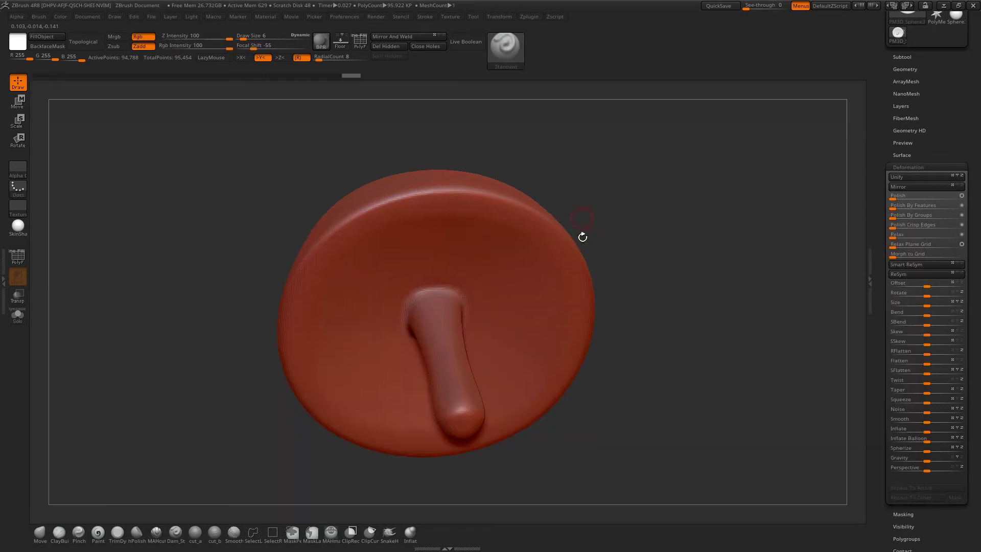
left_click_drag(646, 218, 647, 229)
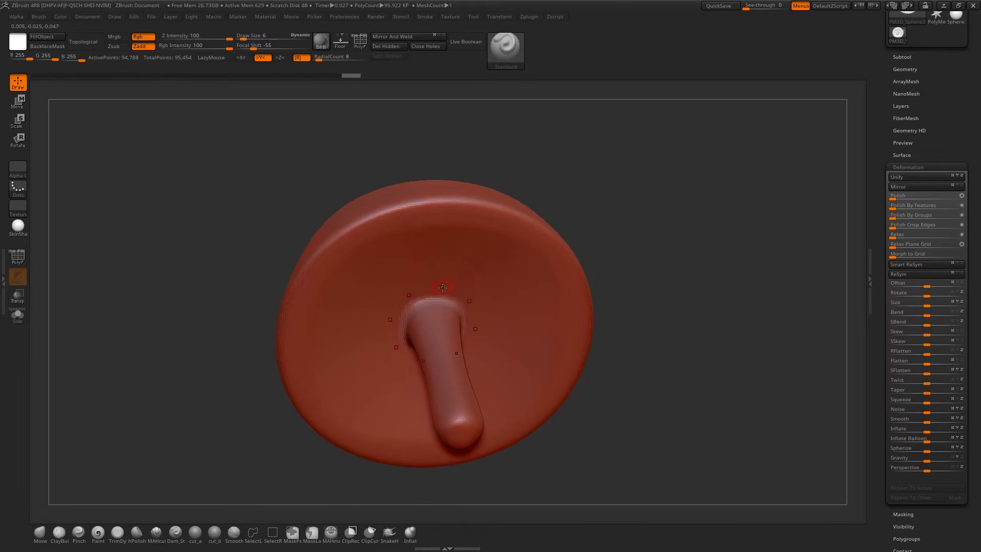
left_click_drag(442, 293, 467, 242)
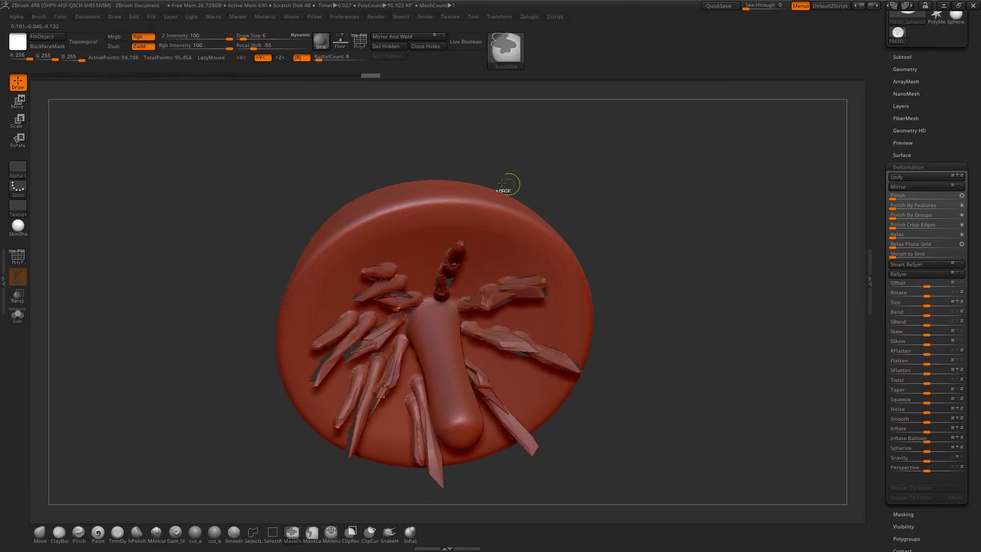
Step: Undo the overly strong gill stroke and set the brush's Z intensity to 6
key("ctrl+z")
left_click(179, 38)
type("7")
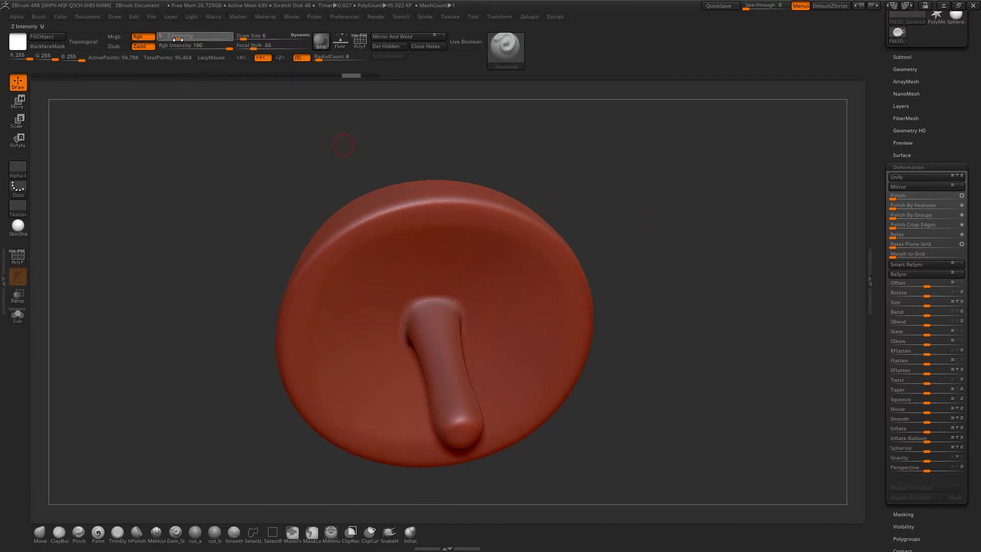
key("Return")
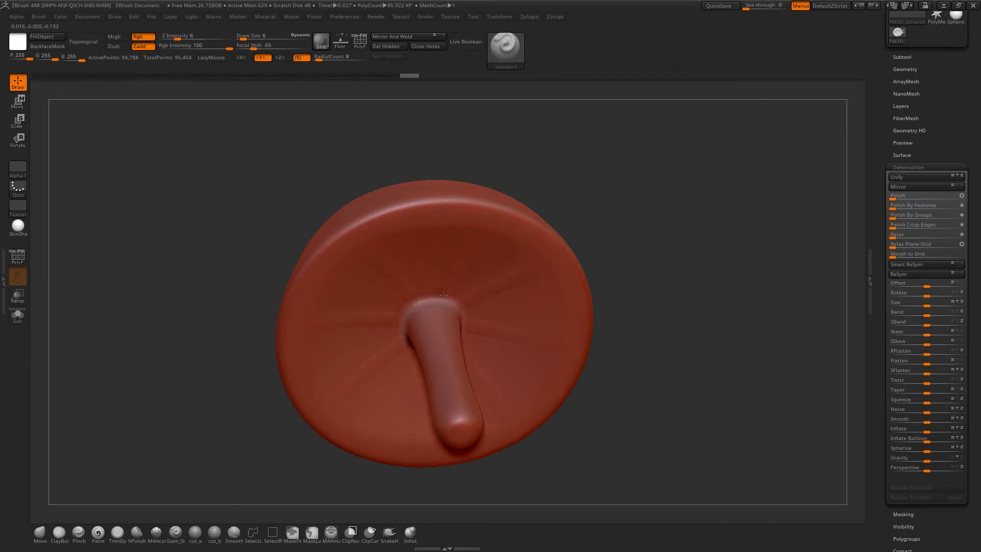
Step: Try gill strokes under the cap at Z intensity 6 with a radial count of 8, and undo them
left_click_drag(444, 295, 466, 242)
mouse_move(544, 197)
left_mouse_down()
mouse_move(581, 179)
mouse_move(536, 202)
left_mouse_up()
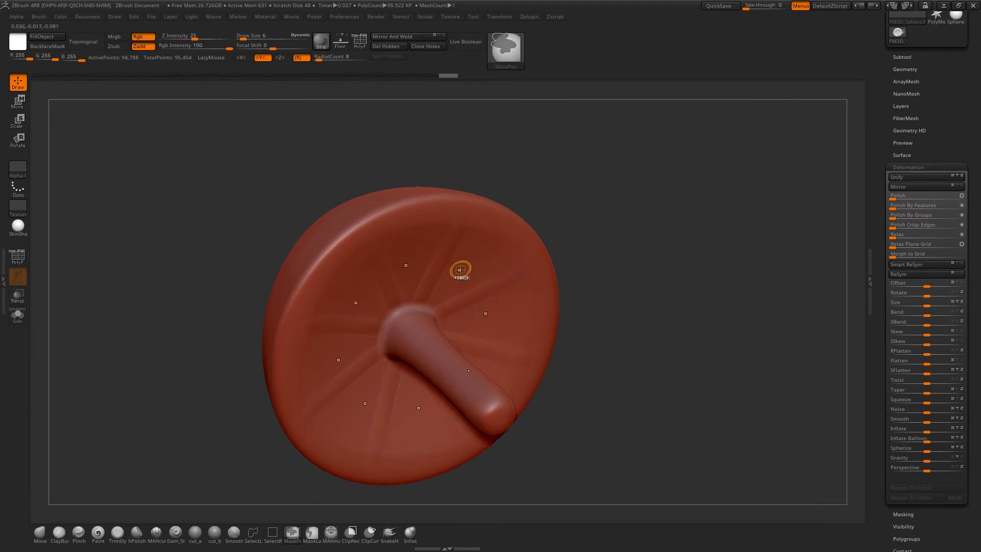
key("ctrl+z")
key("ctrl+z")
key("ctrl+z")
key("ctrl+z")
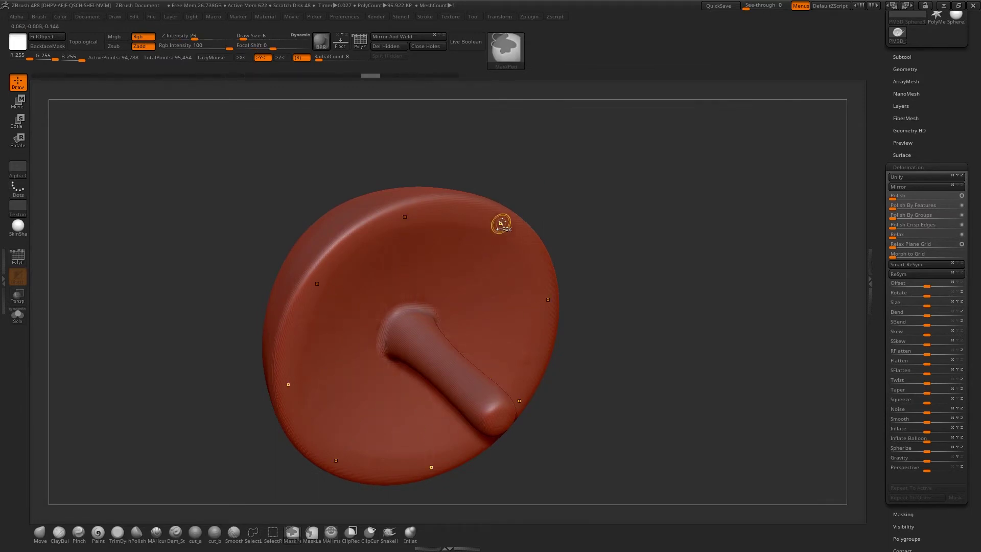
key("ctrl+z")
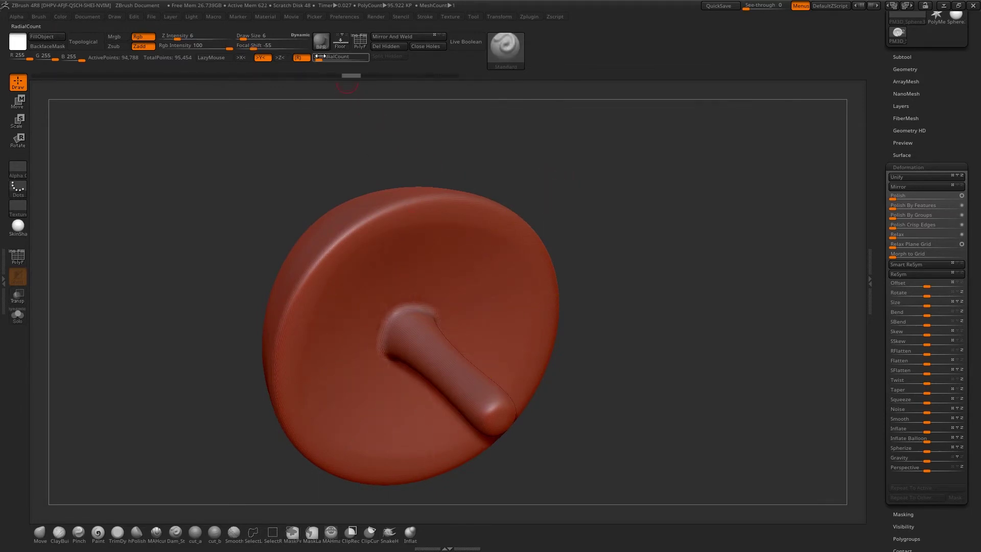
Step: Set the radial count to 30 and sculpt gills between stem and rim under the cap, raising the draw size to 8
left_click_drag(320, 57, 331, 59)
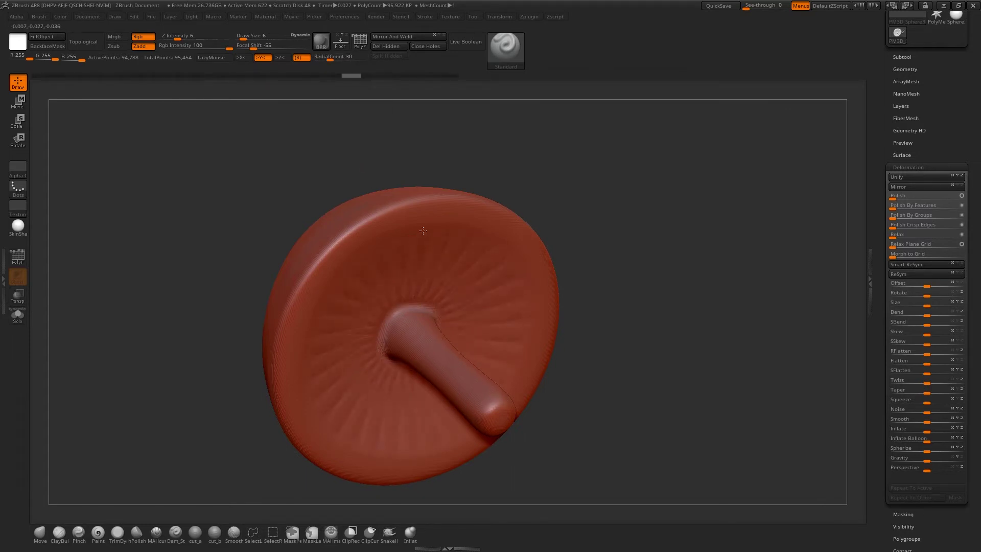
left_click_drag(423, 230, 415, 301)
left_click_drag(517, 171, 480, 143, "shift")
key("s")
mouse_move(412, 235)
left_mouse_down()
mouse_move(412, 297)
mouse_move(417, 234)
left_mouse_up()
Step: Inspect the gills and carve the grooves between them from the stem towards the rim with the MAHcut brush
left_click_drag(557, 138, 557, 205)
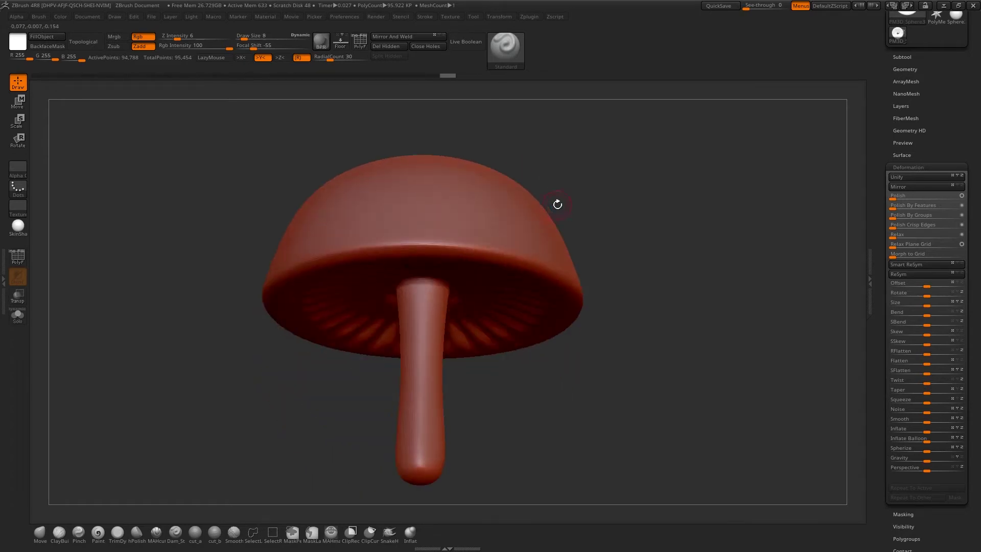
mouse_move(557, 205)
right_mouse_down()
mouse_move(569, 187)
mouse_move(570, 217)
right_mouse_up()
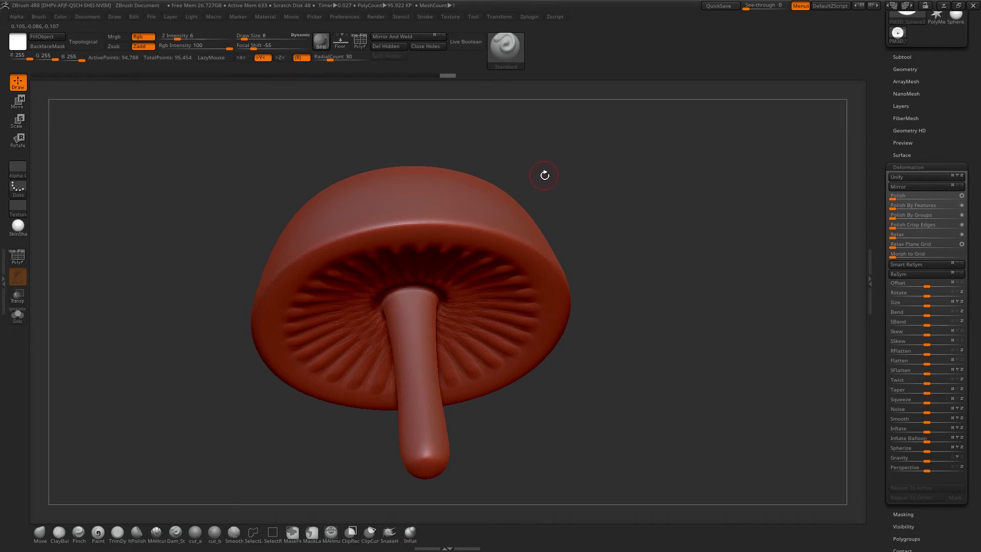
right_click_drag(545, 175, 530, 172)
right_click_drag(492, 218, 537, 178)
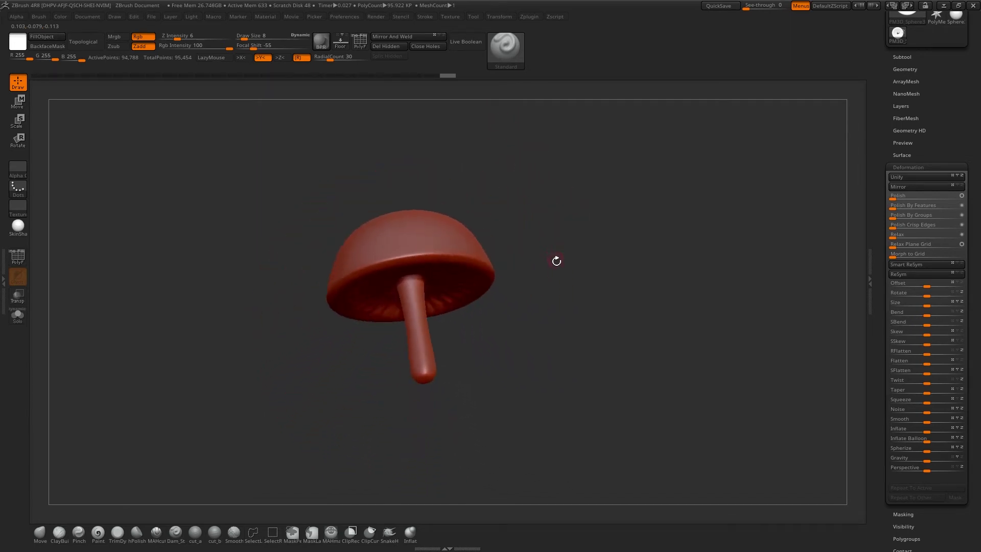
right_click_drag(527, 212, 516, 256)
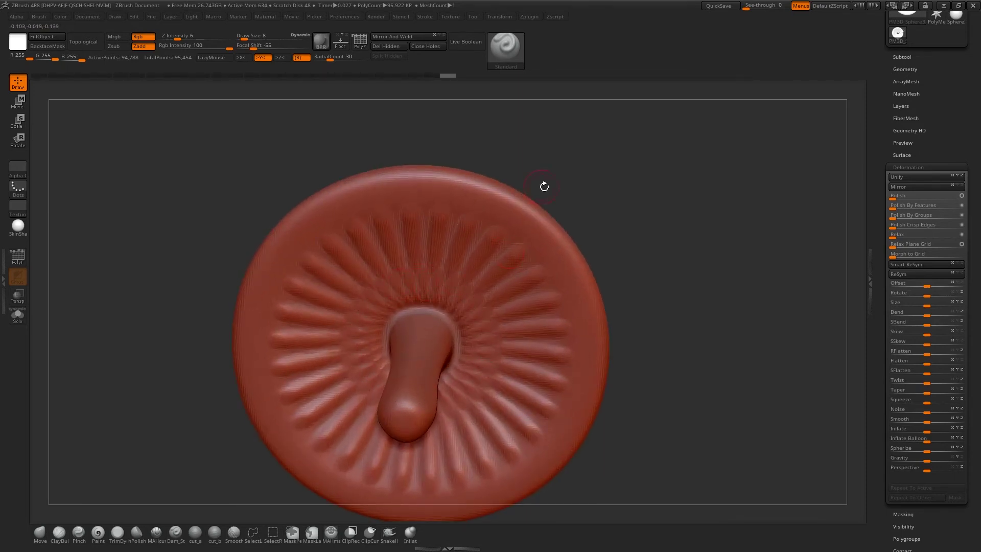
right_click_drag(564, 184, 565, 167)
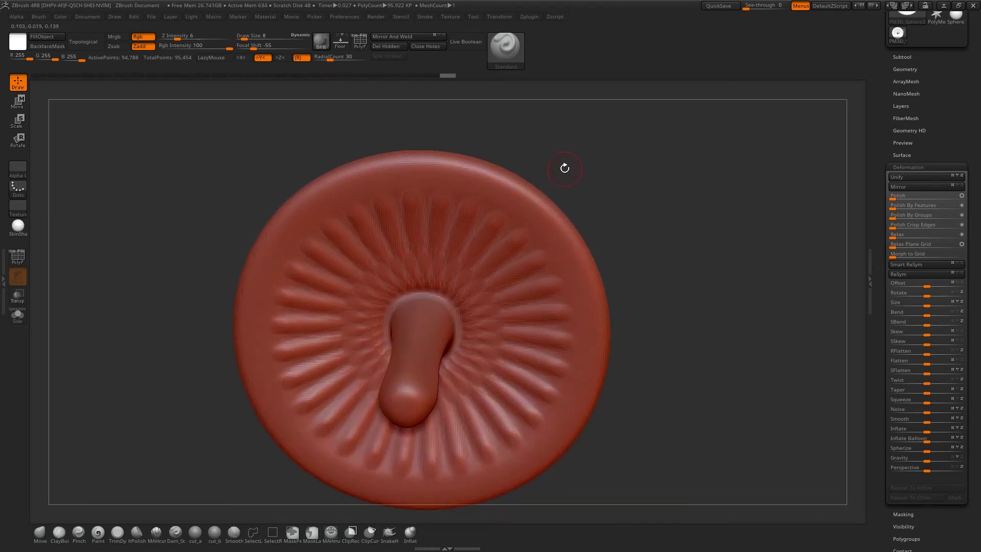
left_click(157, 533)
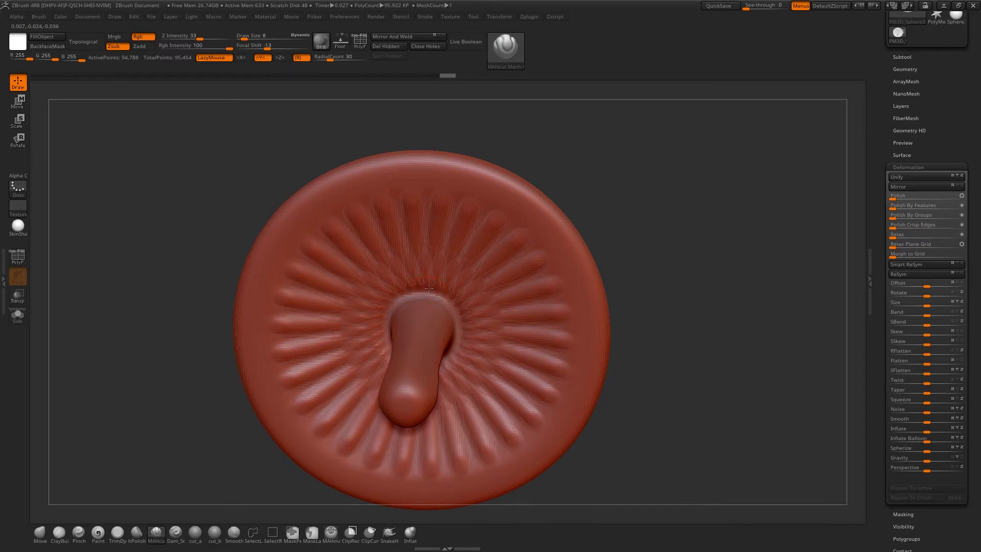
left_click_drag(425, 275, 398, 188)
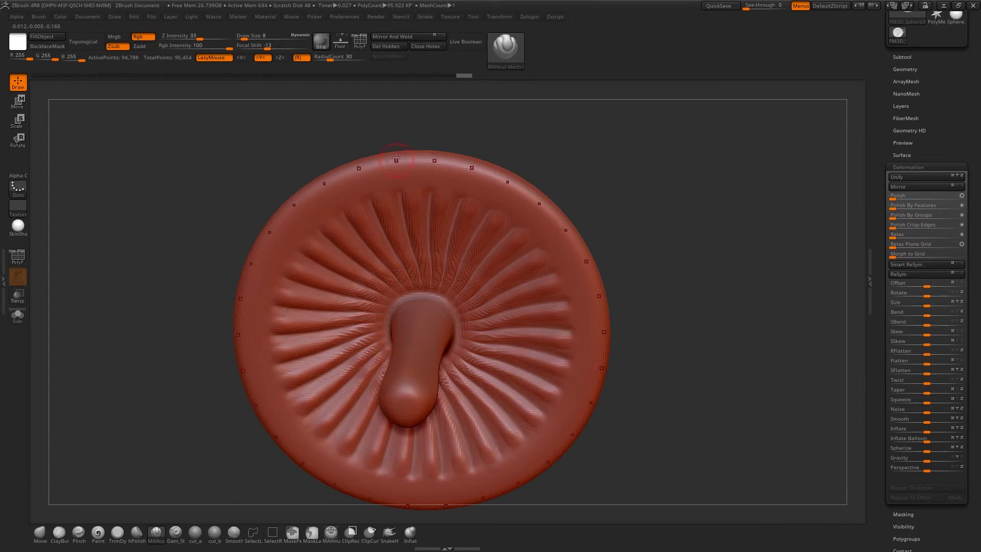
Step: Subdivide the mushroom mesh twice and apply a light Polish deformation to soften the gills
mouse_move(421, 287)
right_mouse_down()
mouse_move(416, 262)
mouse_move(550, 149)
right_mouse_up()
key("ctrl")
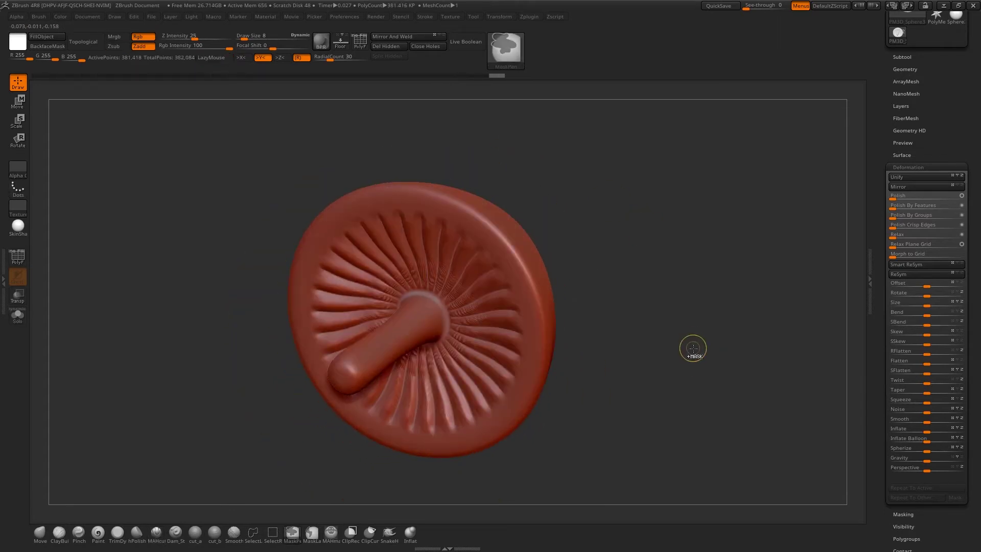
key("ctrl+d")
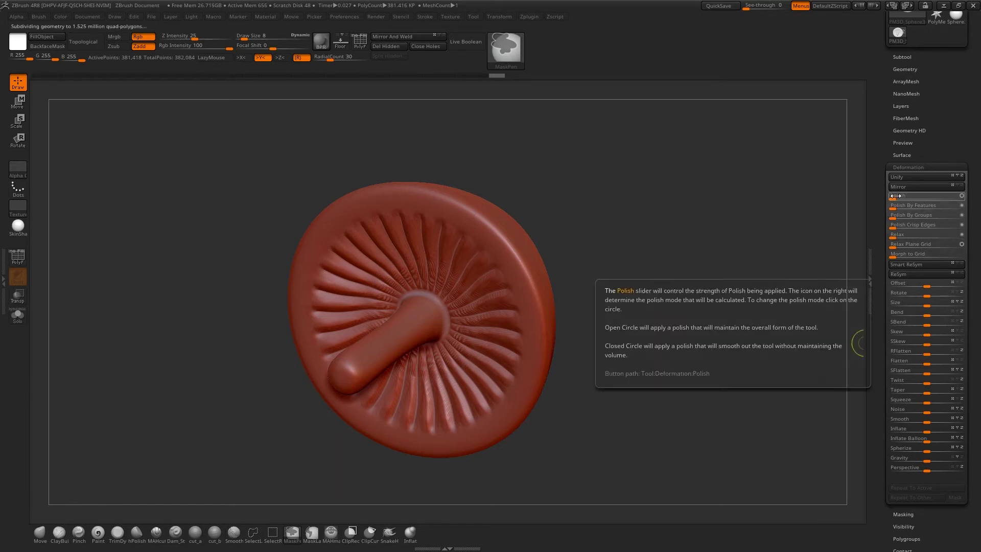
left_click_drag(895, 197, 904, 197)
right_click_drag(552, 192, 619, 204)
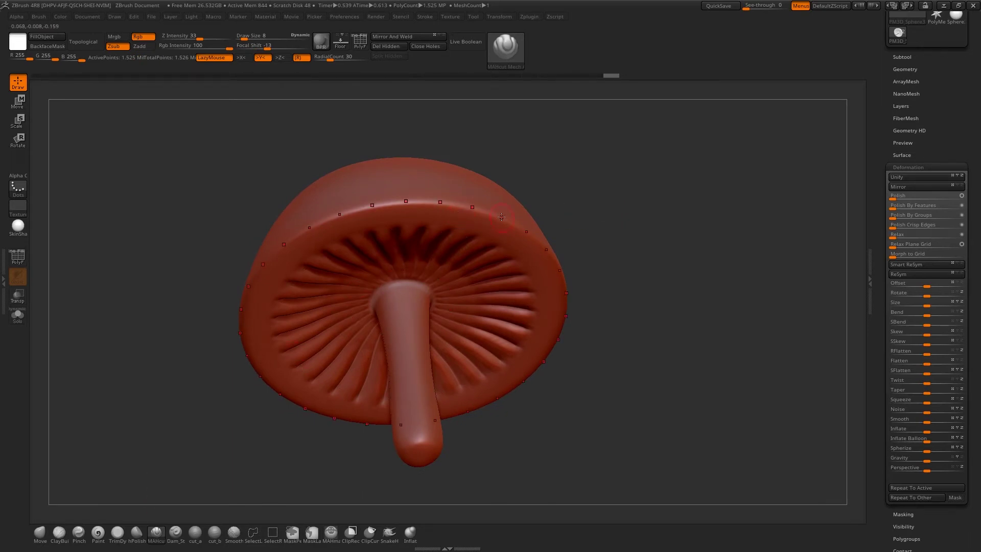
Step: Switch to the Inflat brush with draw size 15 and inflate the cap's lower rim with radial strokes
left_click(411, 533)
mouse_move(594, 223)
right_mouse_down()
mouse_move(616, 219)
mouse_move(626, 237)
right_mouse_up()
key("s")
left_click_drag(427, 228, 420, 227)
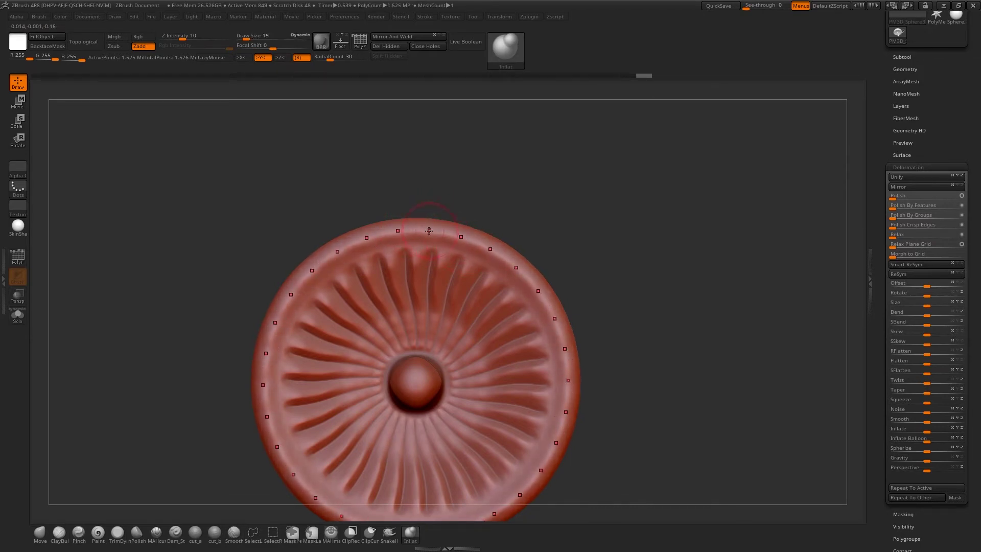
right_click_drag(459, 234, 431, 220)
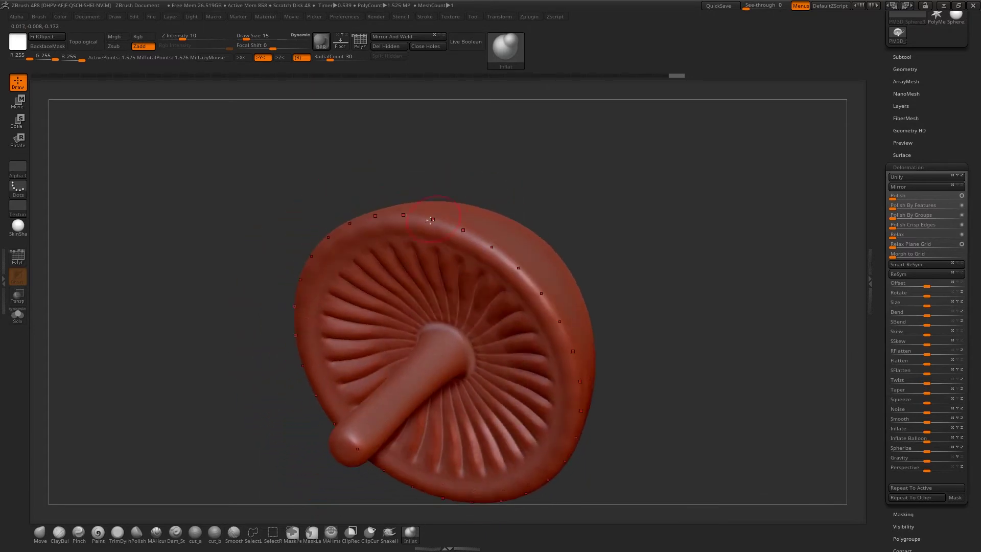
left_click_drag(420, 228, 463, 247)
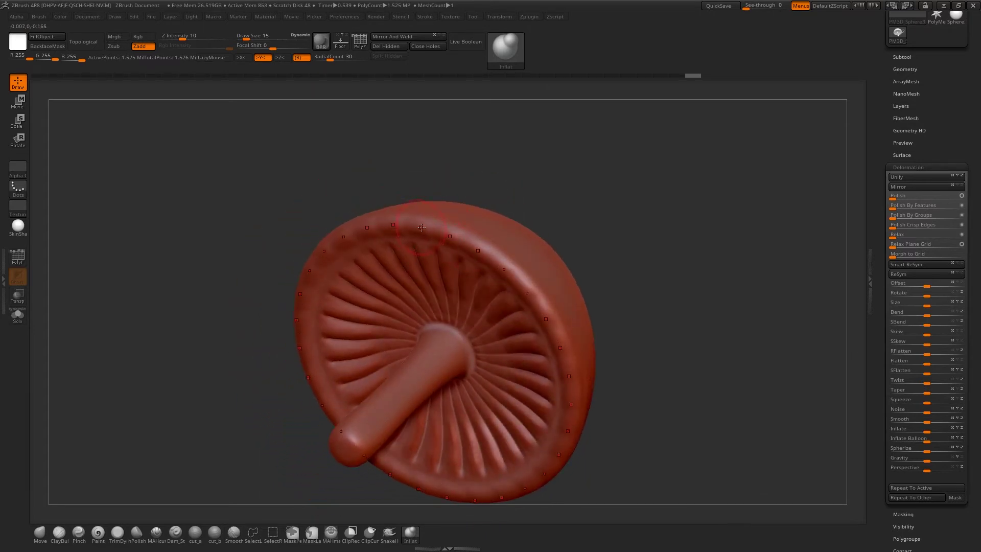
Step: Smooth the transition between the cap's outer surface and its inflated lower rim
right_click_drag(484, 186, 572, 188)
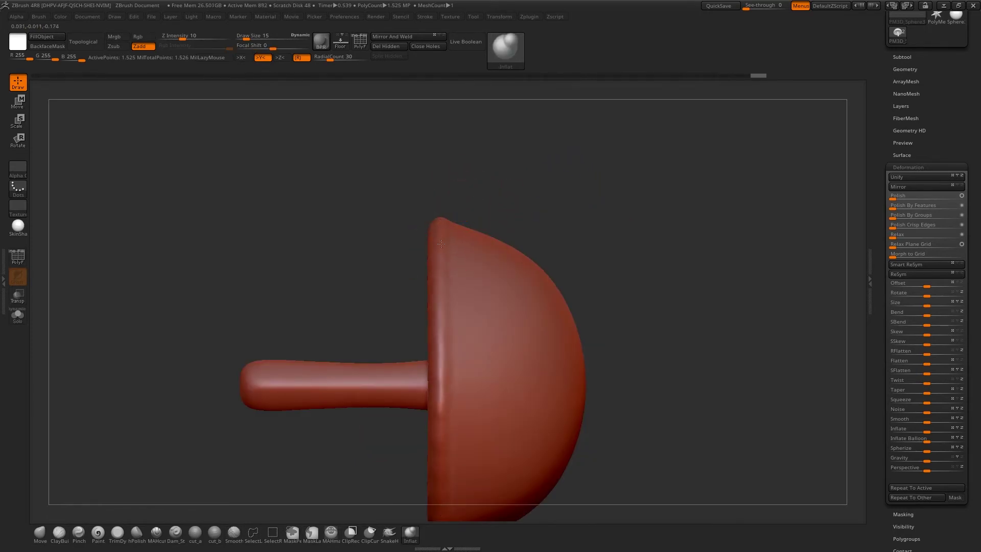
right_click_drag(507, 185, 507, 145, "alt")
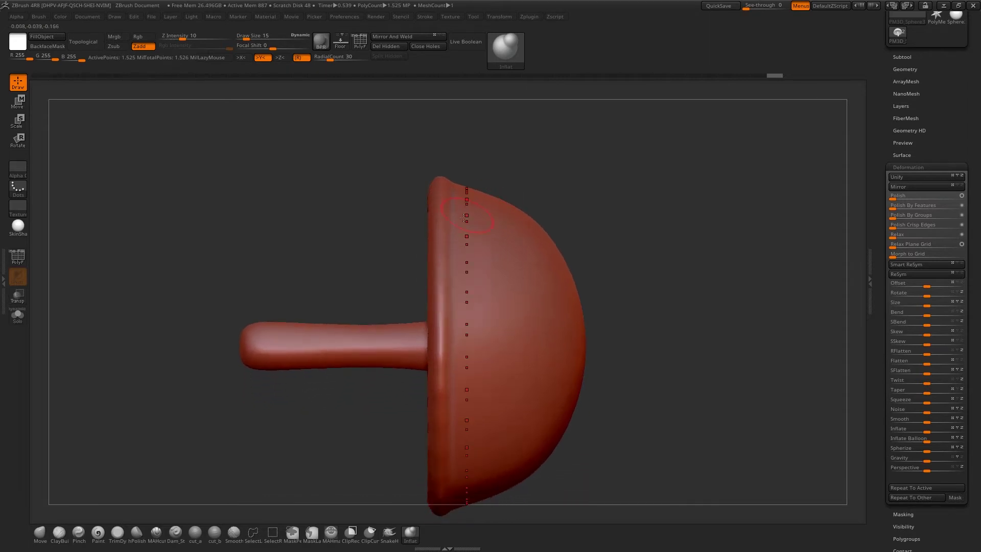
left_click_drag(458, 266, 439, 285, "shift")
right_click_drag(565, 168, 501, 162)
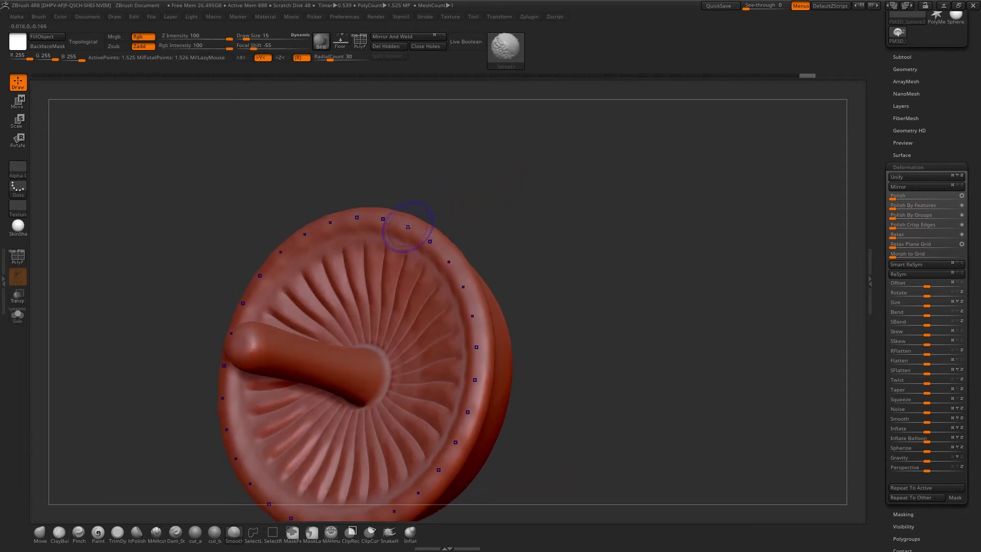
right_click_drag(419, 221, 578, 271)
Step: Switch to the cut_a brush with draw size 5 and carve short radial creases across the underside of the cap's rim
right_click_drag(604, 179, 593, 253, "alt")
right_click_drag(593, 253, 603, 268, "ctrl")
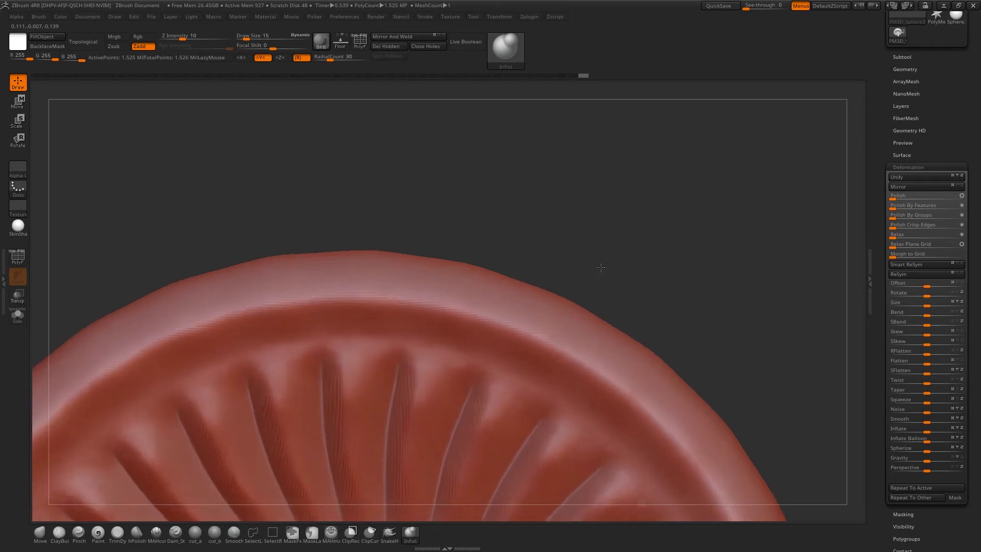
left_click(196, 534)
key("s")
left_click(429, 288)
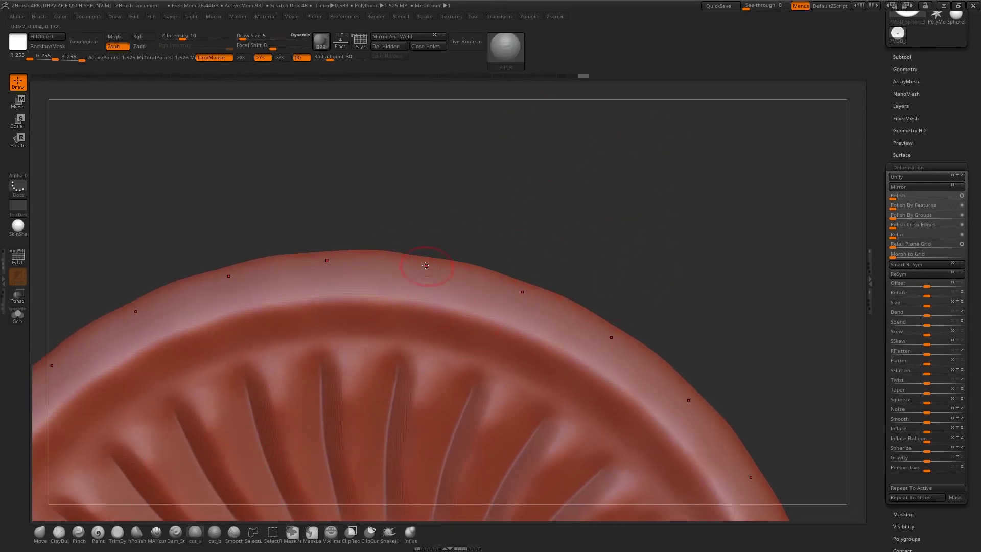
left_click_drag(415, 275, 405, 316)
mouse_move(413, 271)
left_mouse_down()
mouse_move(406, 316)
mouse_move(420, 342)
left_mouse_up()
mouse_move(437, 260)
left_mouse_down()
mouse_move(420, 339)
mouse_move(445, 325)
left_mouse_up()
mouse_move(488, 274)
left_mouse_down()
mouse_move(463, 334)
mouse_move(467, 327)
left_mouse_up()
left_click_drag(493, 291, 470, 353)
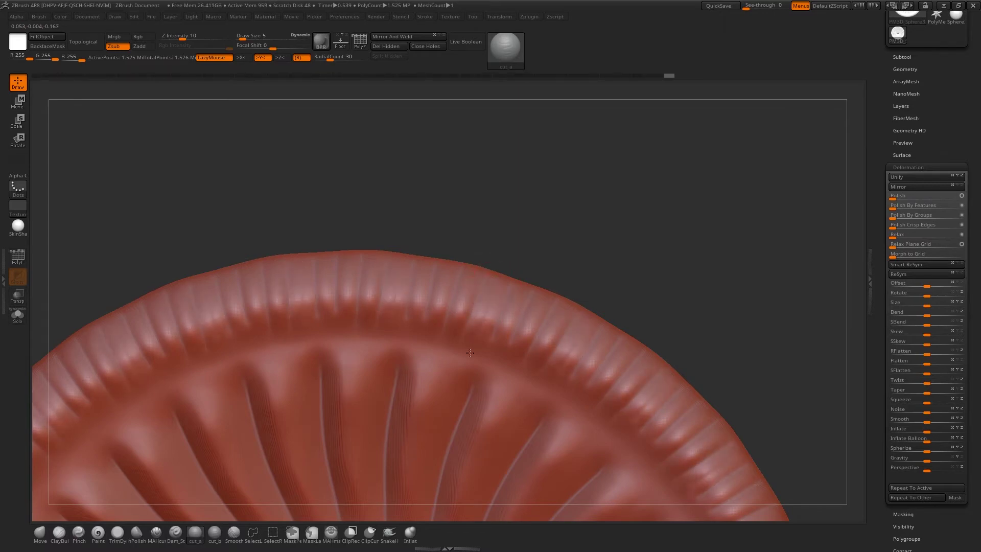
left_click_drag(493, 289, 473, 342)
Step: Set the draw size to 14 and smooth the outer side of the cap's rim
mouse_move(585, 230)
left_mouse_down()
mouse_move(622, 234)
mouse_move(629, 275)
mouse_move(624, 258)
left_mouse_up()
mouse_move(790, 217)
left_mouse_down()
mouse_move(690, 197)
mouse_move(683, 205)
mouse_move(710, 320)
left_mouse_up()
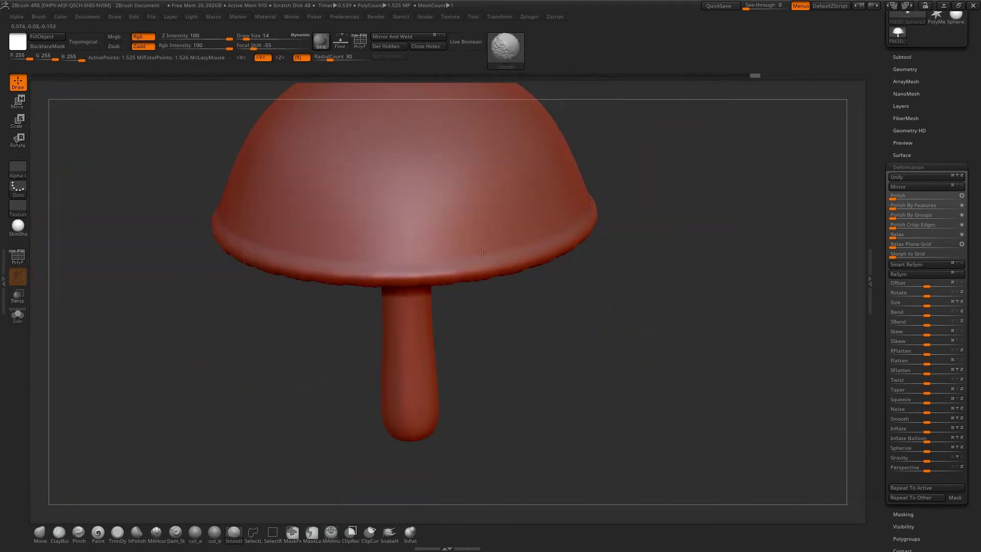
mouse_move(578, 299)
left_mouse_down("alt")
mouse_move(578, 327)
mouse_move(560, 322)
left_mouse_up("alt")
left_click_drag(607, 239, 638, 219)
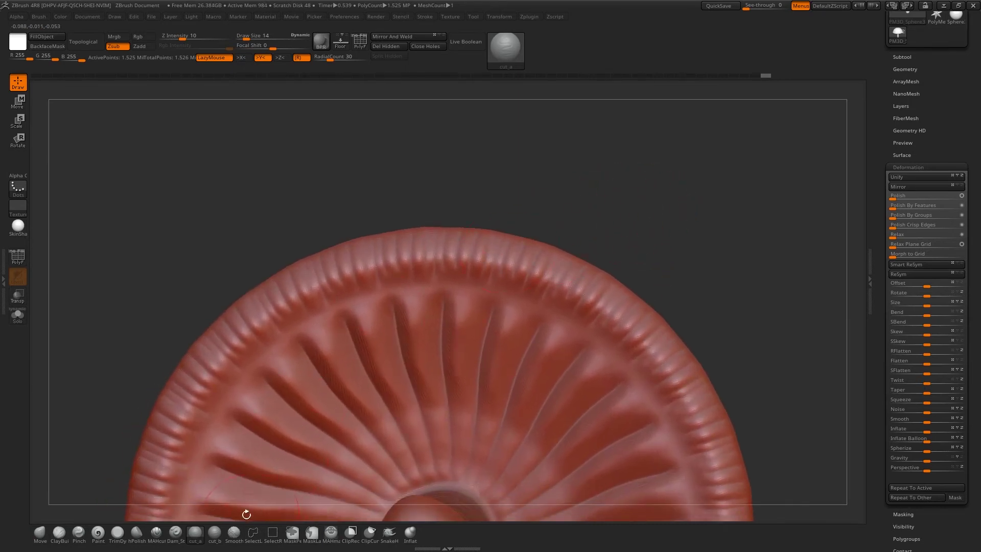
Step: Switch to the MAHcut Mech A brush with draw size 7, carve grooves along the rim's underside and undo the unwanted stroke
left_click(155, 532)
key("s")
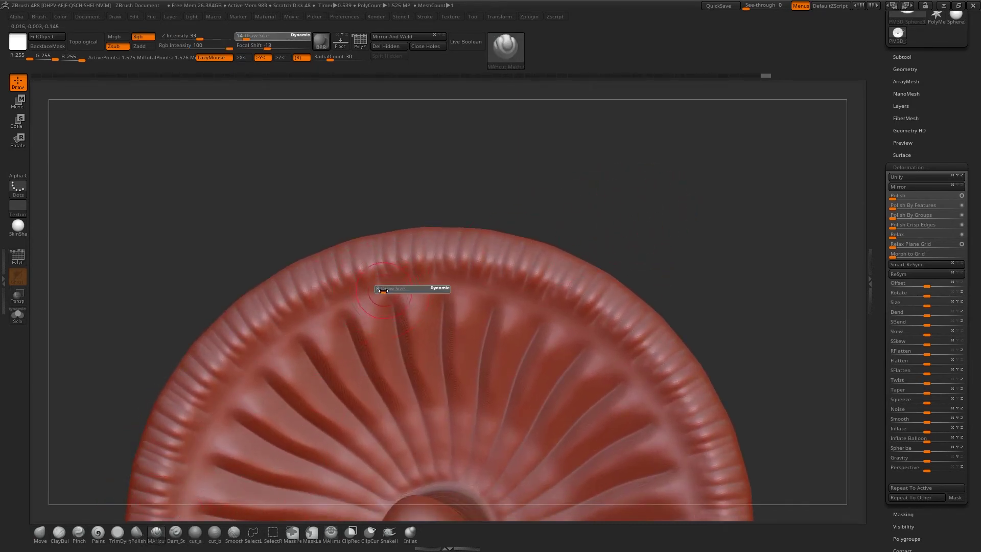
mouse_move(383, 290)
left_mouse_down()
mouse_move(348, 305)
mouse_move(409, 287)
left_mouse_up()
key("ctrl+z")
mouse_move(634, 256)
left_mouse_down("alt")
mouse_move(624, 197)
mouse_move(619, 206)
mouse_move(611, 198)
left_mouse_up("alt")
left_click_drag(561, 157, 577, 233)
left_click_drag(570, 178, 580, 217)
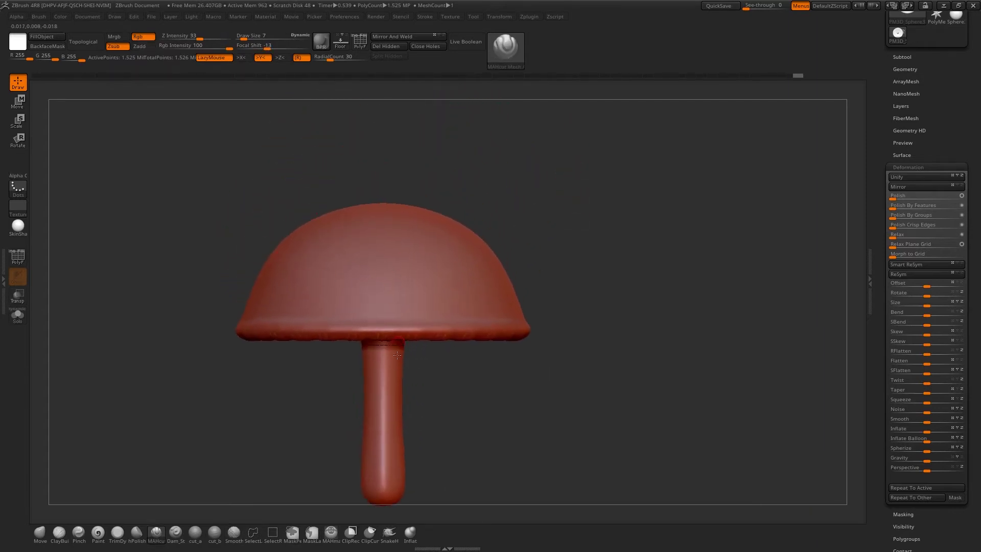
Step: Mask the cap above its rim and invert the mask so that the rim and stem are protected
left_click_drag(280, 341, 390, 217)
mouse_move(203, 177)
left_mouse_down("ctrl")
mouse_move(432, 235)
mouse_move(519, 208)
mouse_move(572, 322)
left_mouse_up("ctrl")
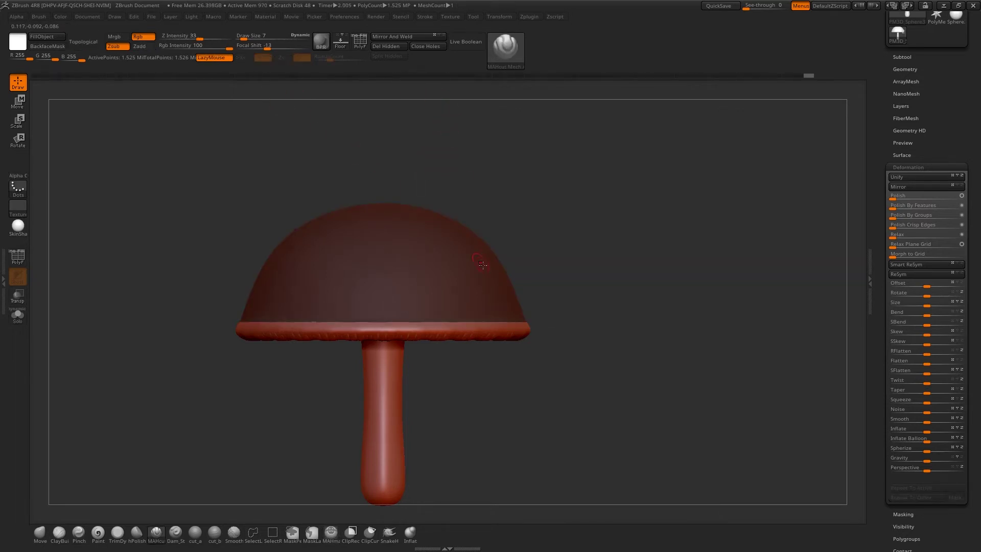
left_click(556, 203, "ctrl")
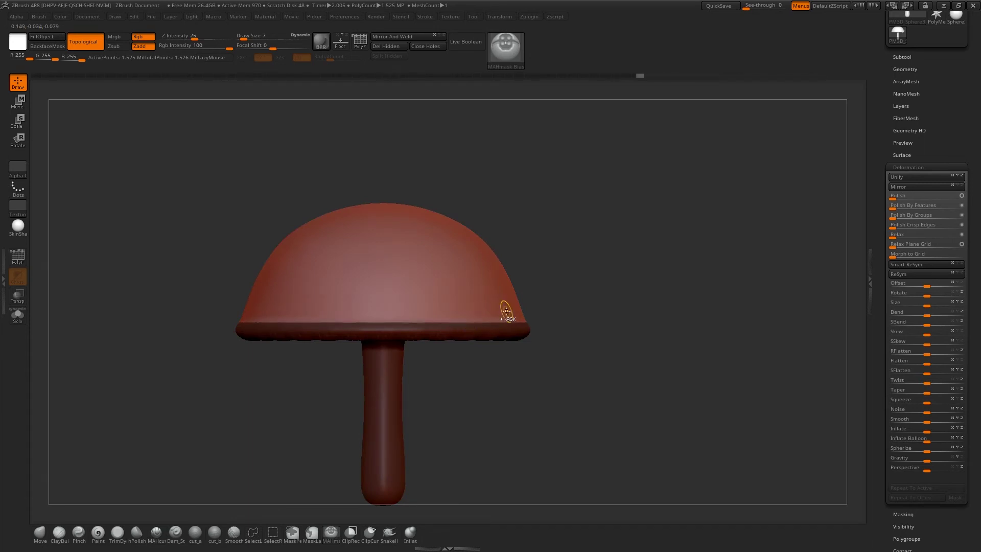
mouse_move(580, 271)
left_mouse_down("alt")
mouse_move(552, 235)
mouse_move(552, 327)
left_mouse_up("alt")
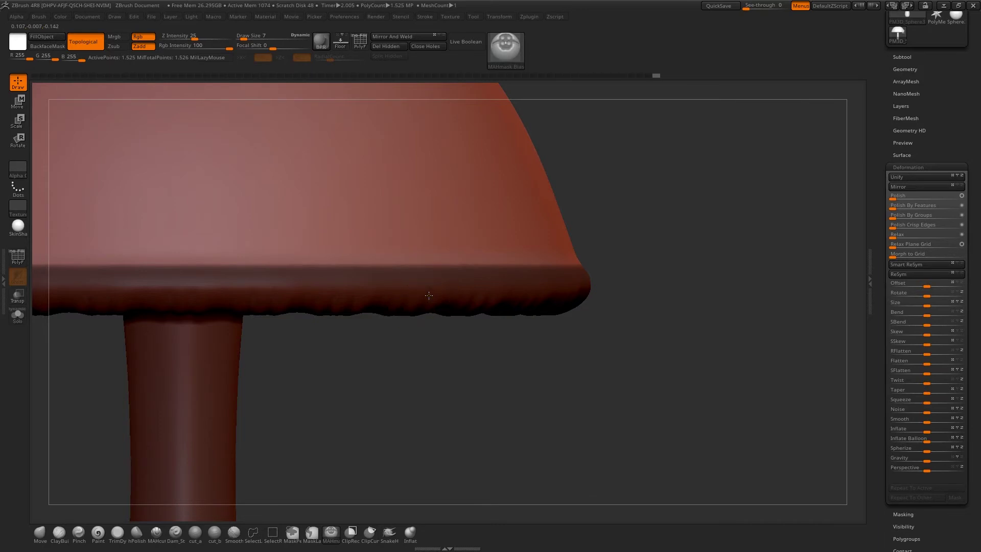
left_click_drag(652, 193, 541, 262)
mouse_move(509, 312)
left_mouse_down()
mouse_move(509, 294)
mouse_move(565, 242)
mouse_move(623, 280)
mouse_move(644, 320)
left_mouse_up()
left_click_drag(667, 279, 667, 275, "shift")
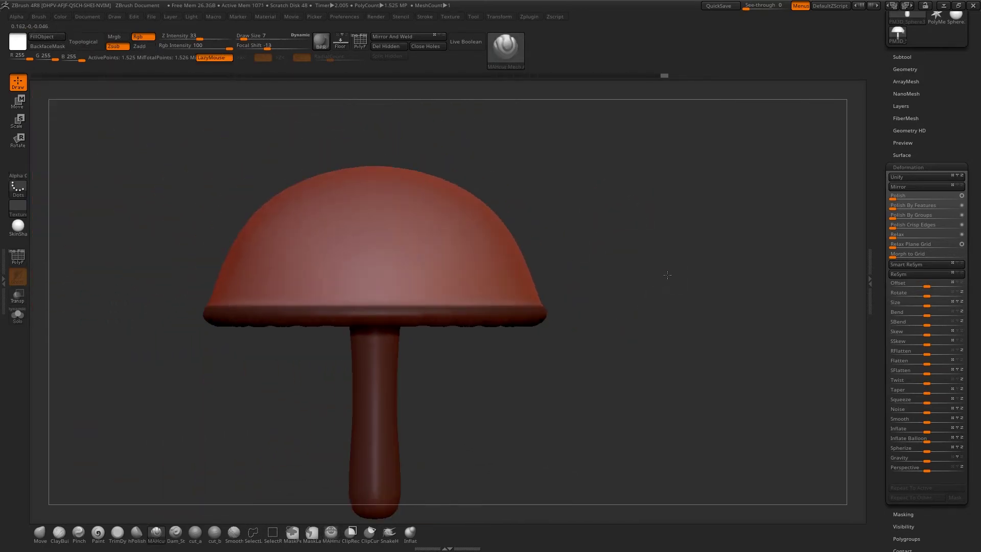
right_click_drag(667, 275, 627, 265)
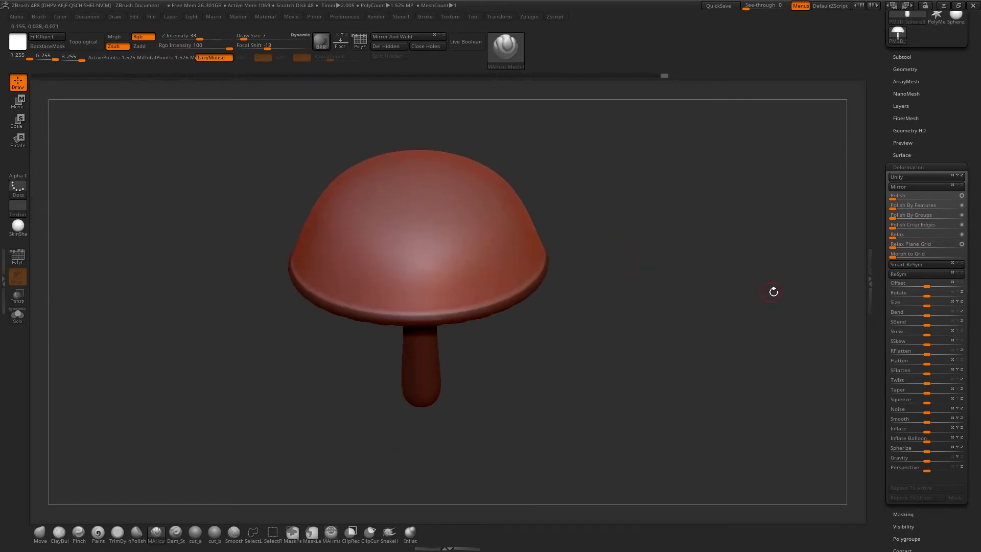
Step: Add surface noise to the mushroom and enlarge the cap in the NoiseMaker preview
left_click_drag(926, 532, 917, 429)
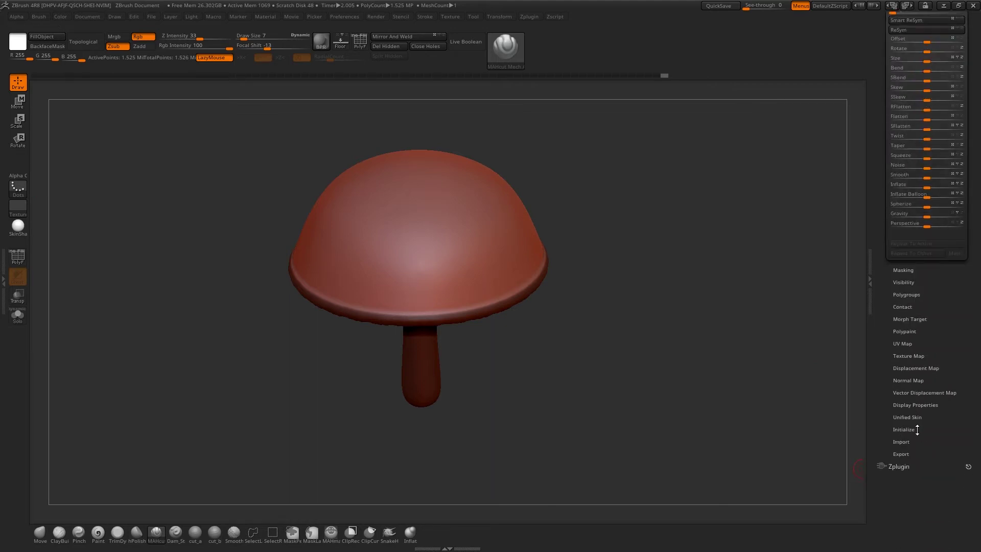
left_click_drag(918, 347, 914, 440)
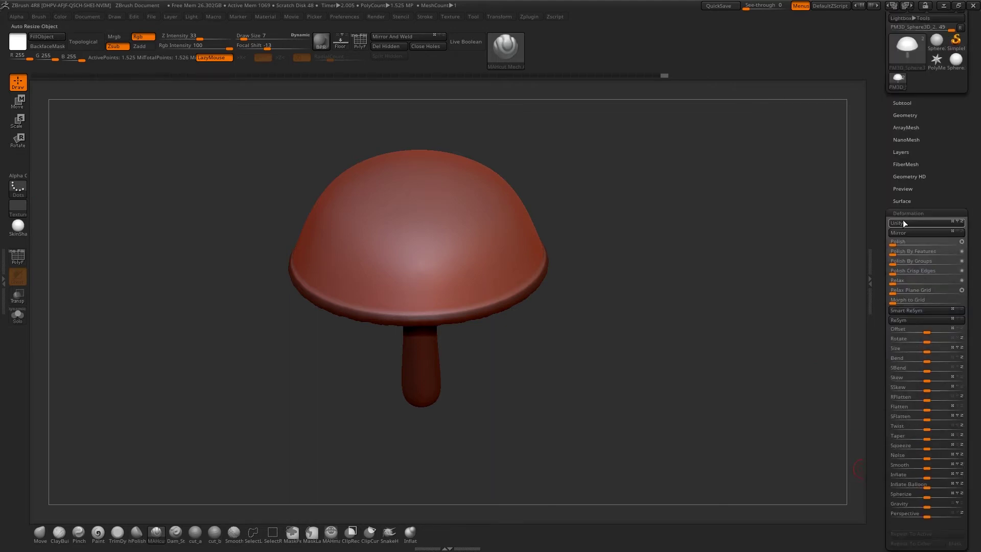
left_click(905, 203)
left_click(906, 211)
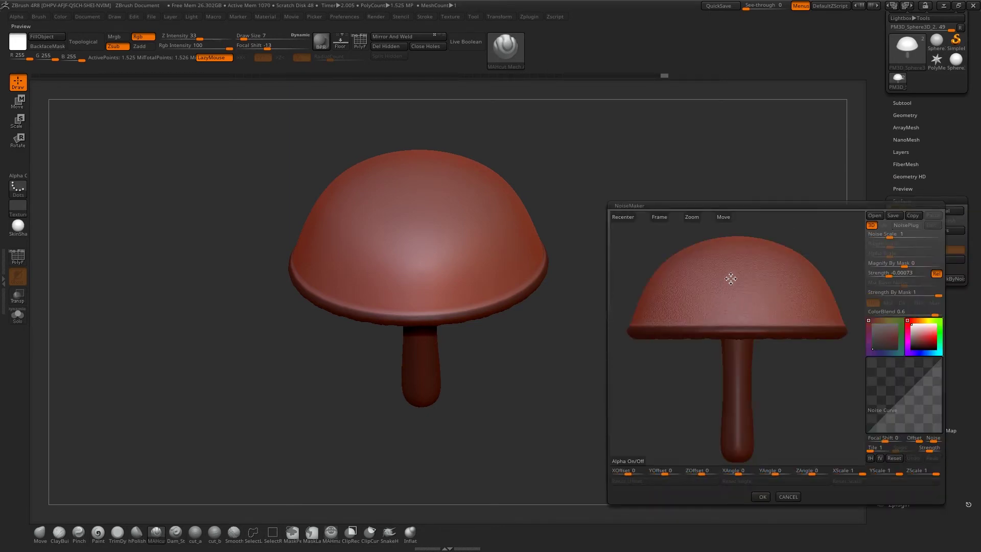
left_click_drag(731, 278, 798, 400)
scroll(797, 406, "up", 5)
scroll(800, 443, "up", 1)
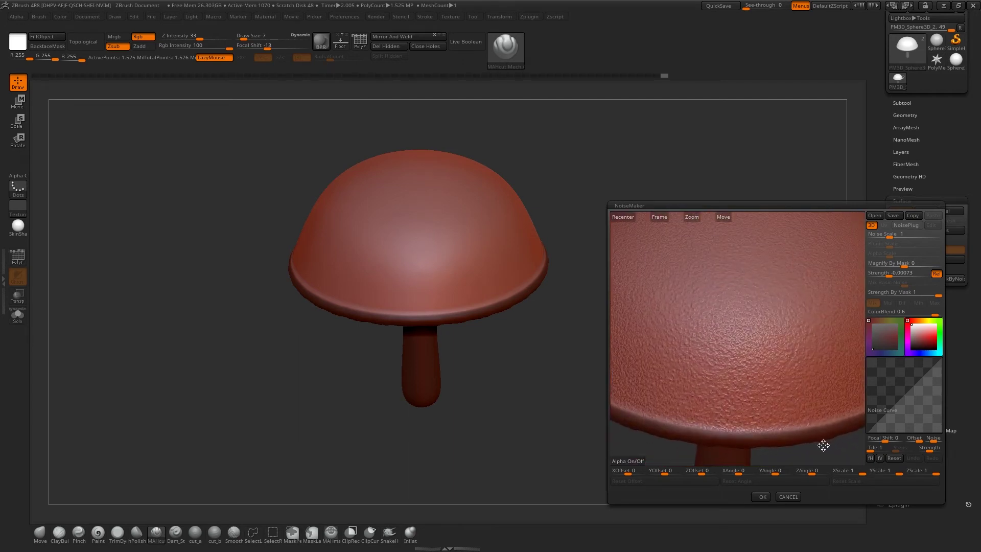
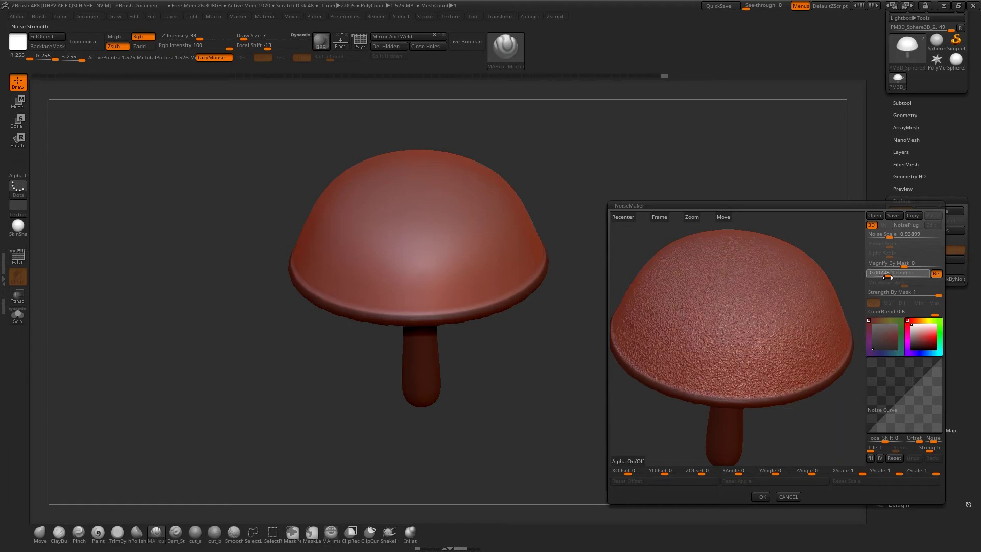
Step: Set the noise scale to about 1.07 and the strength to about -0.001, and apply the noise to the mesh
left_click_drag(887, 277, 911, 277)
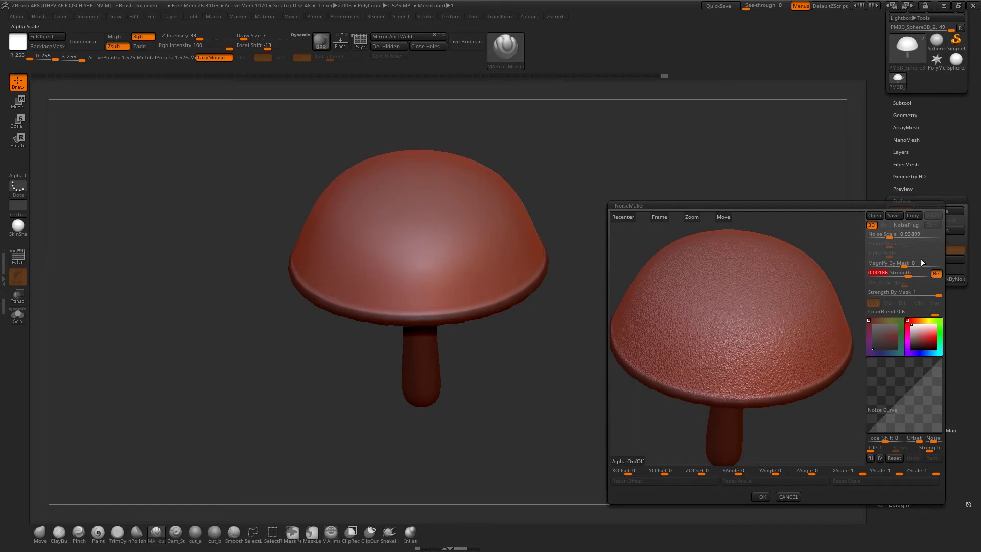
left_click(895, 265)
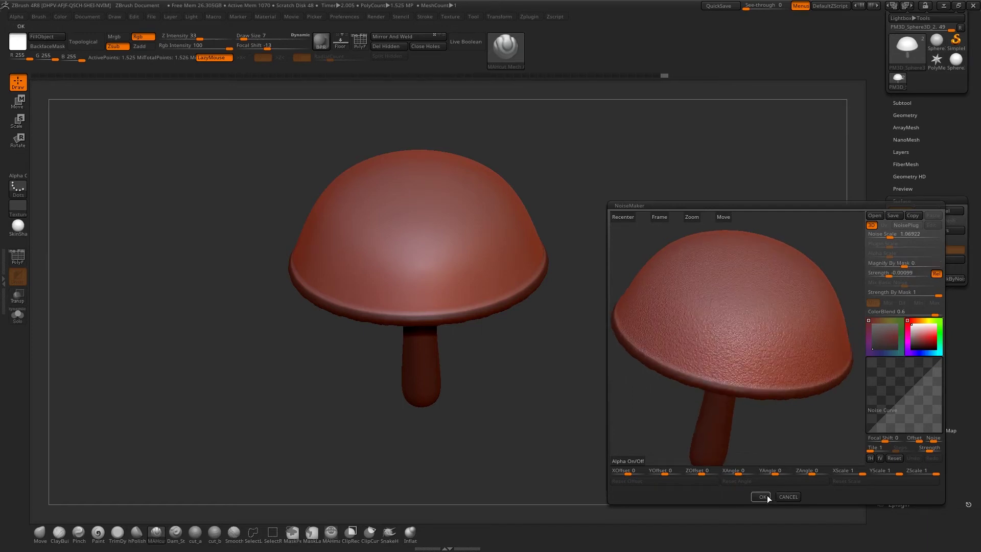
left_click(761, 497)
key("f")
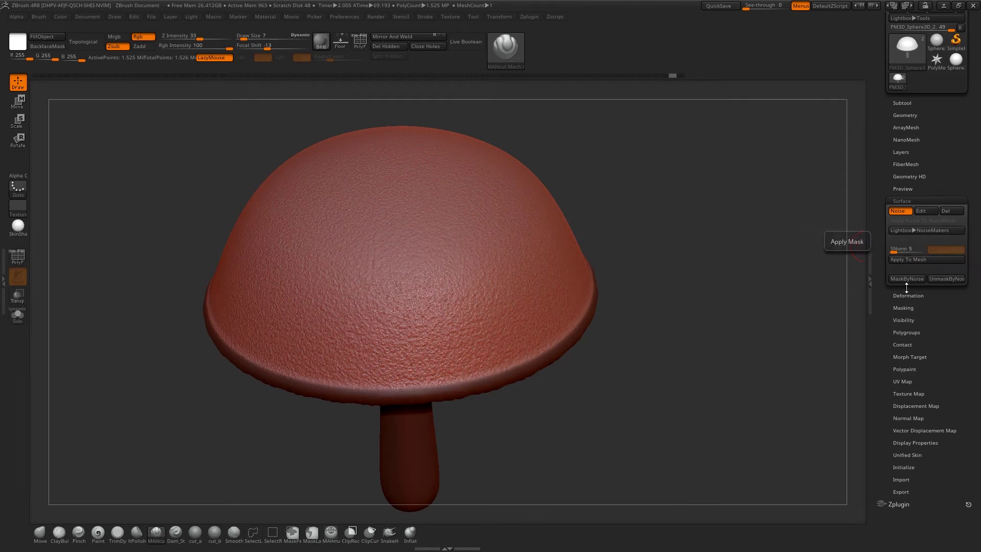
left_click(906, 259)
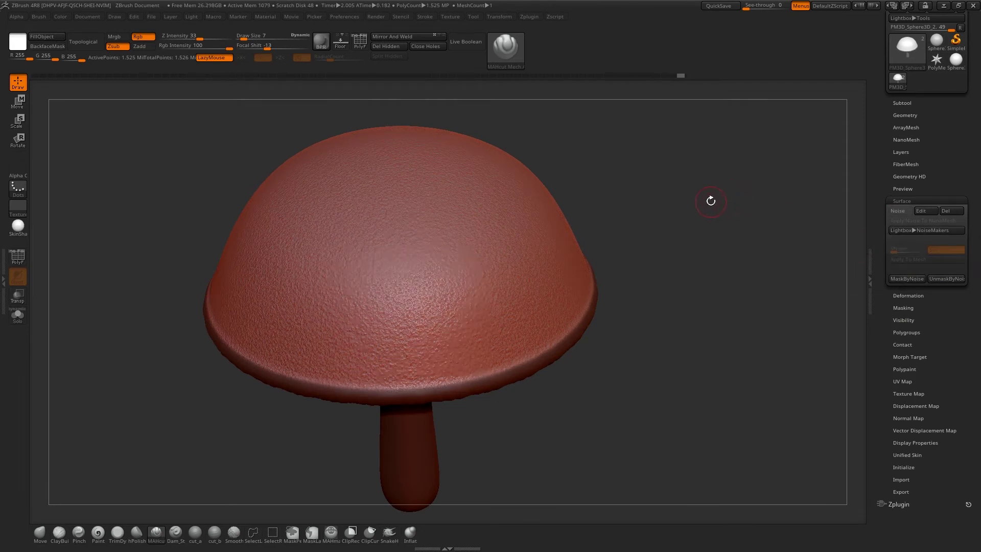
Step: Clear the mask and carve marks with radial symmetry just above the cap's rim using the cut_a brush at draw size 3
left_click_drag(736, 259, 467, 385)
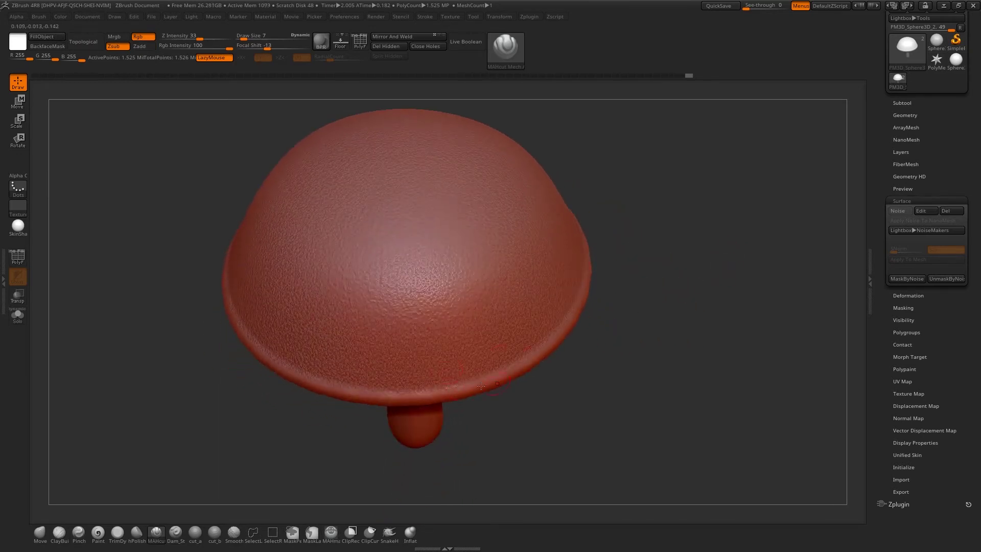
mouse_move(697, 391)
left_mouse_down()
mouse_move(670, 366)
mouse_move(732, 314)
left_mouse_up()
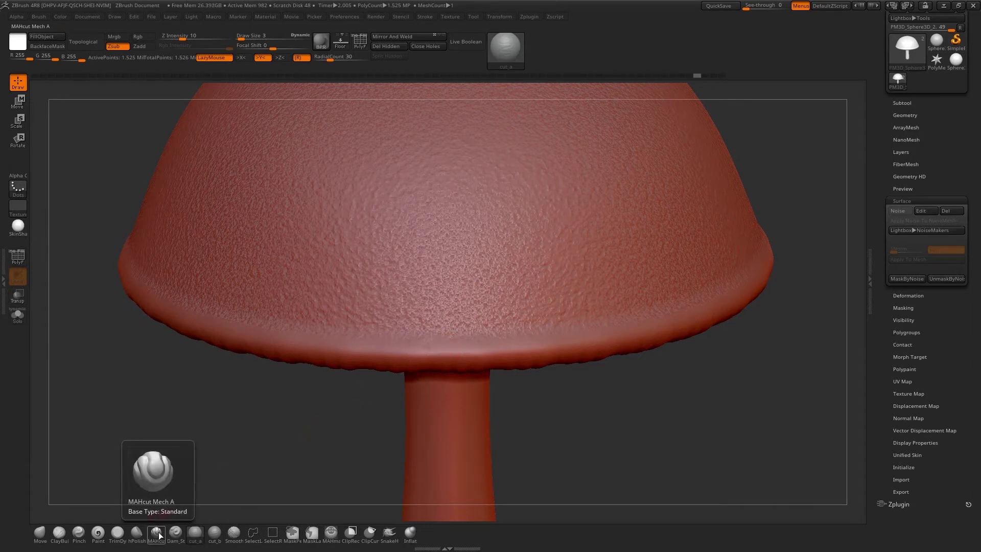
left_click(175, 532)
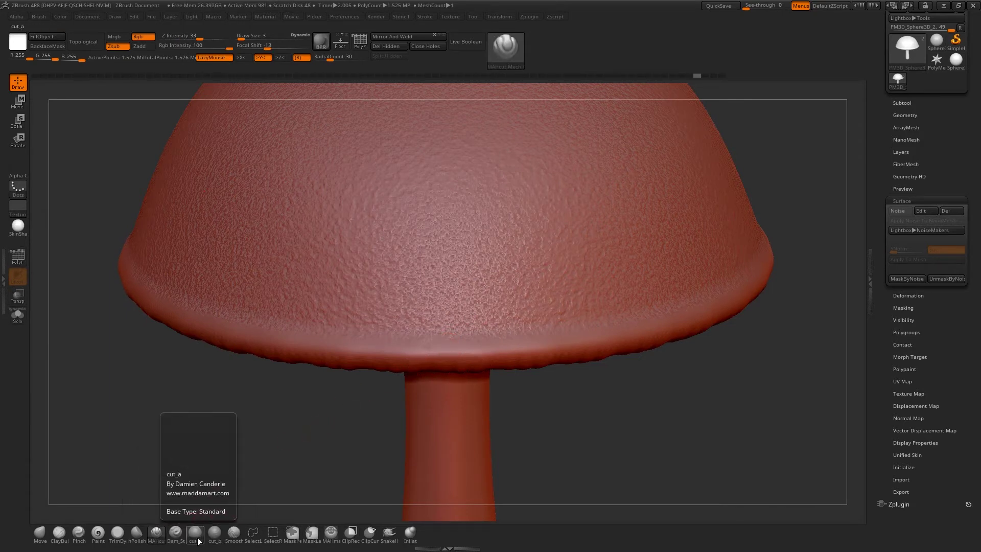
left_click(196, 535)
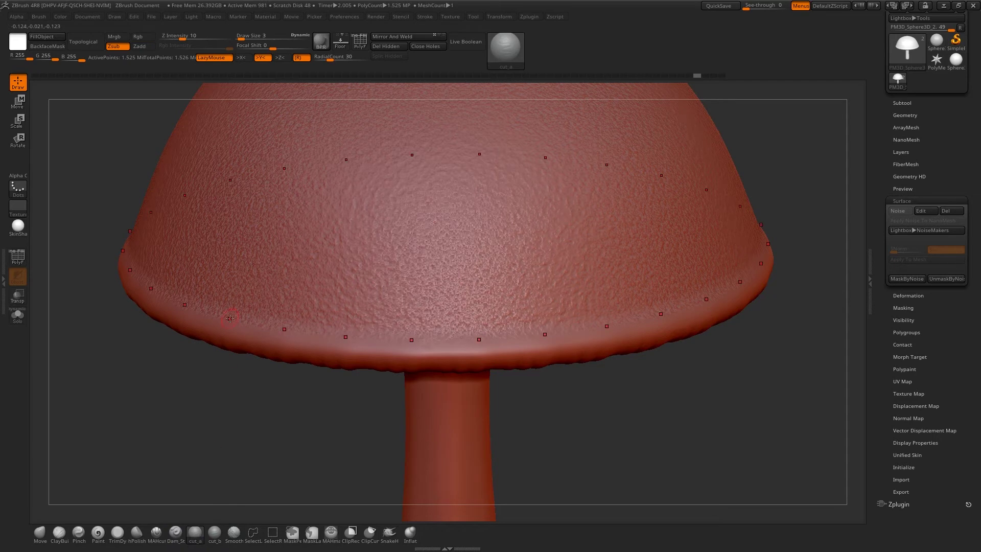
left_click(452, 343)
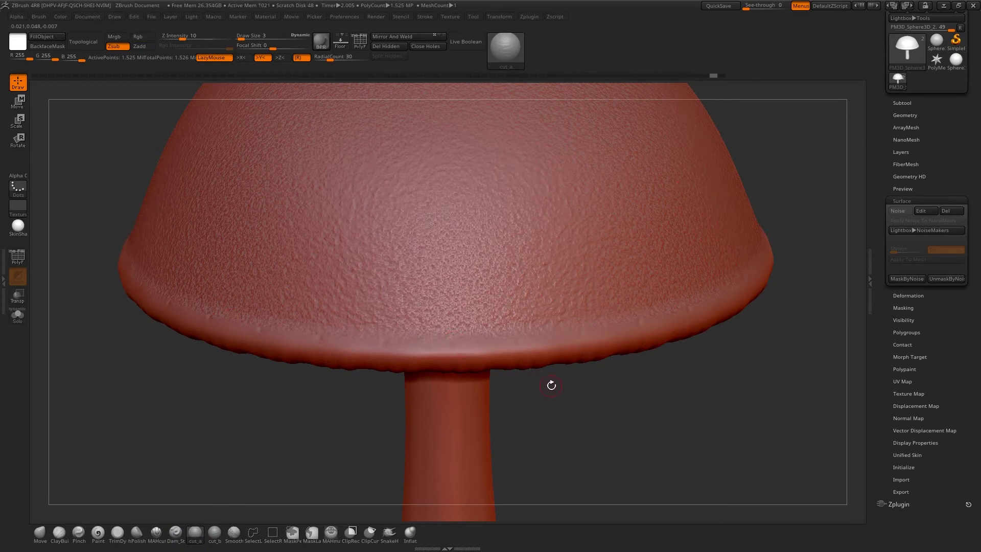
Step: Reduce the draw size to 1 and carve fine creases around the outside of the cap's rim
left_click_drag(552, 385, 563, 452, "alt")
key("s")
left_click_drag(448, 345, 442, 345)
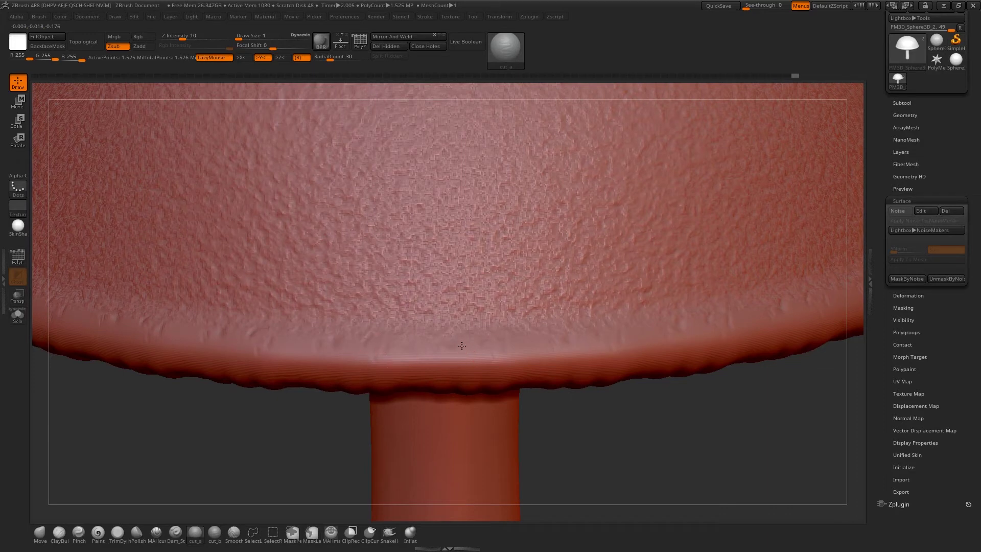
left_click(416, 363)
mouse_move(469, 346)
right_mouse_down("ctrl")
mouse_move(421, 306)
mouse_move(372, 340)
right_mouse_up("ctrl")
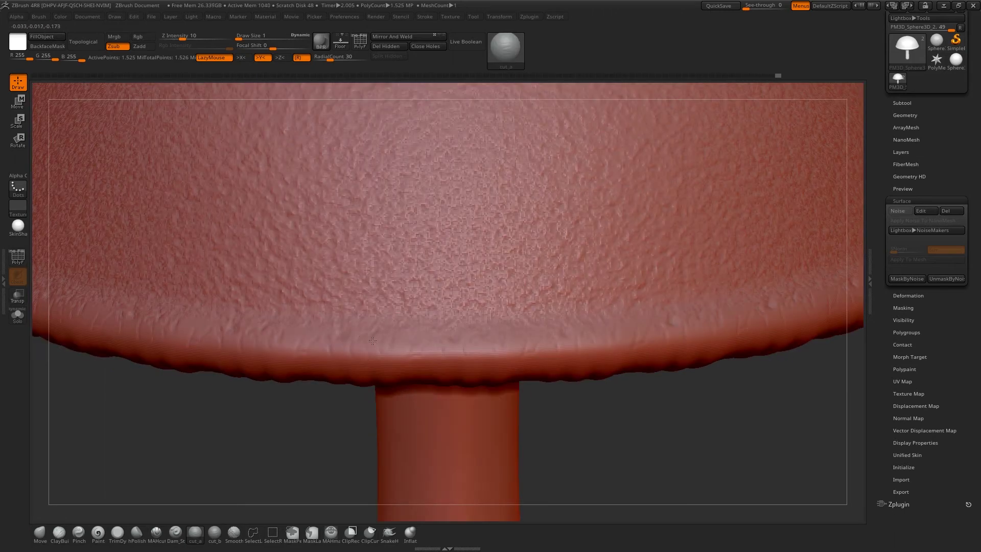
key("ctrl+shift+z")
right_click_drag(537, 300, 555, 344)
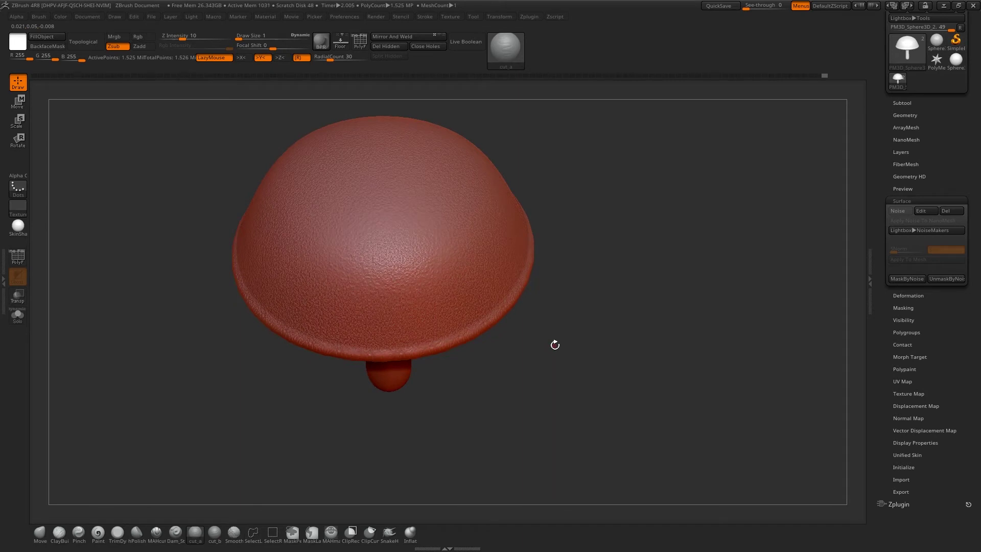
left_click_drag(571, 378, 586, 351)
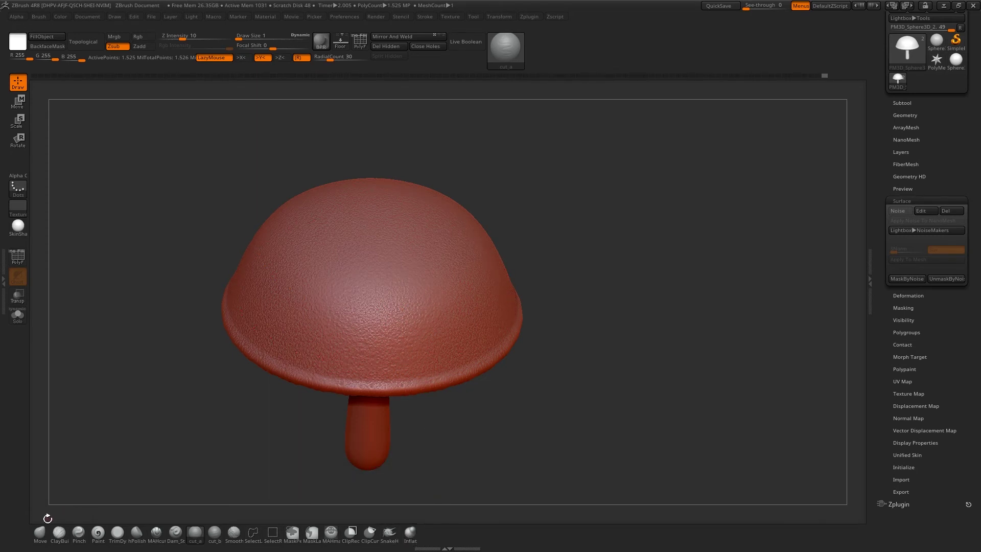
Step: Turn off symmetry and pull several rounded bumps out of the cap using the Move brush at draw size 12
left_click(40, 533)
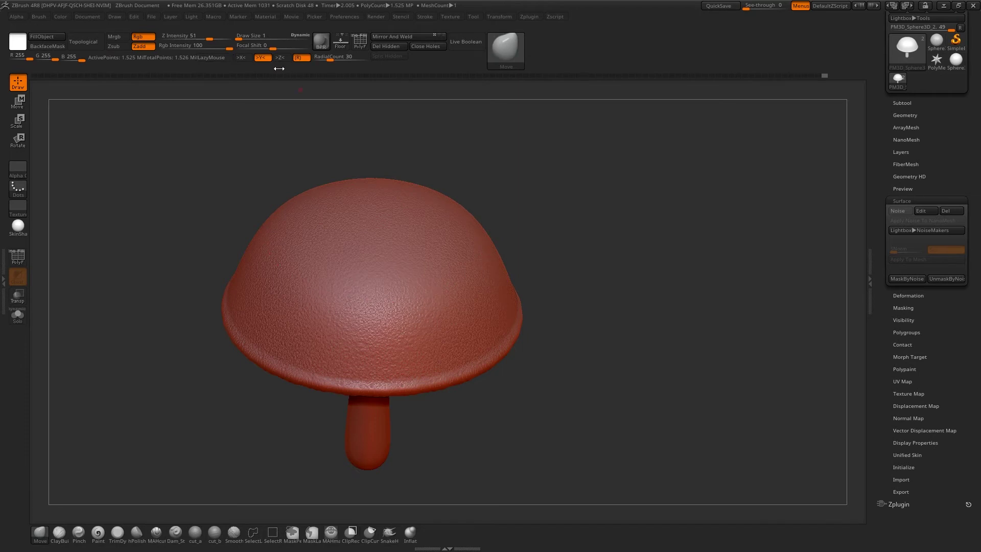
key("x")
key("s")
left_click_drag(388, 290, 401, 291)
type("s12")
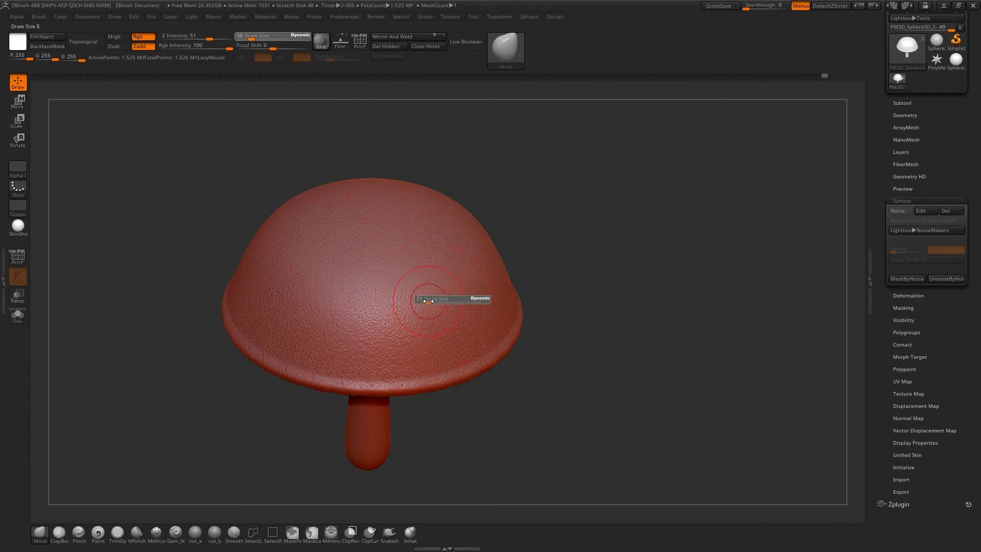
key("Return")
left_click_drag(581, 245, 591, 257, "alt")
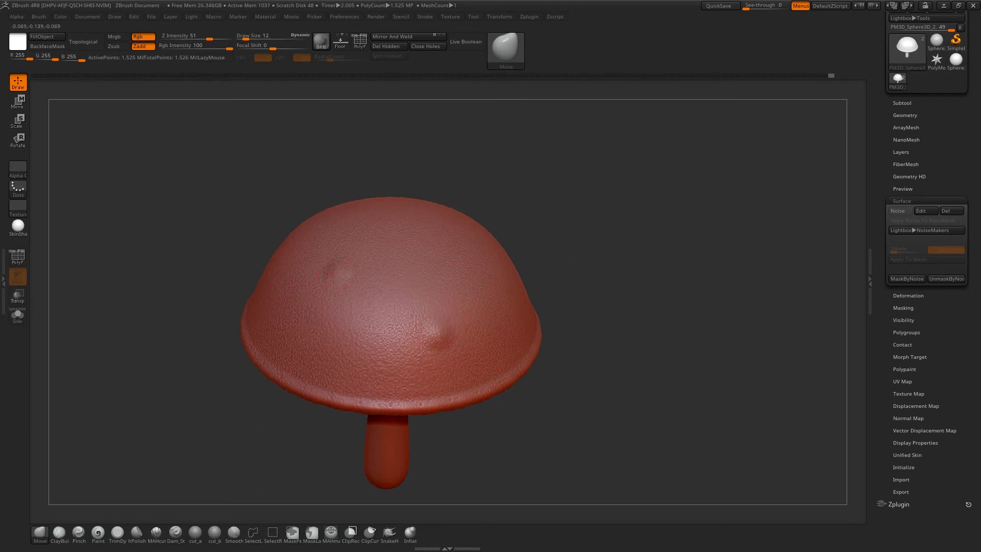
left_click_drag(463, 247, 549, 276)
left_click_drag(496, 317, 502, 313)
left_click_drag(593, 255, 575, 288)
left_click_drag(421, 220, 423, 216)
left_click_drag(572, 214, 557, 253)
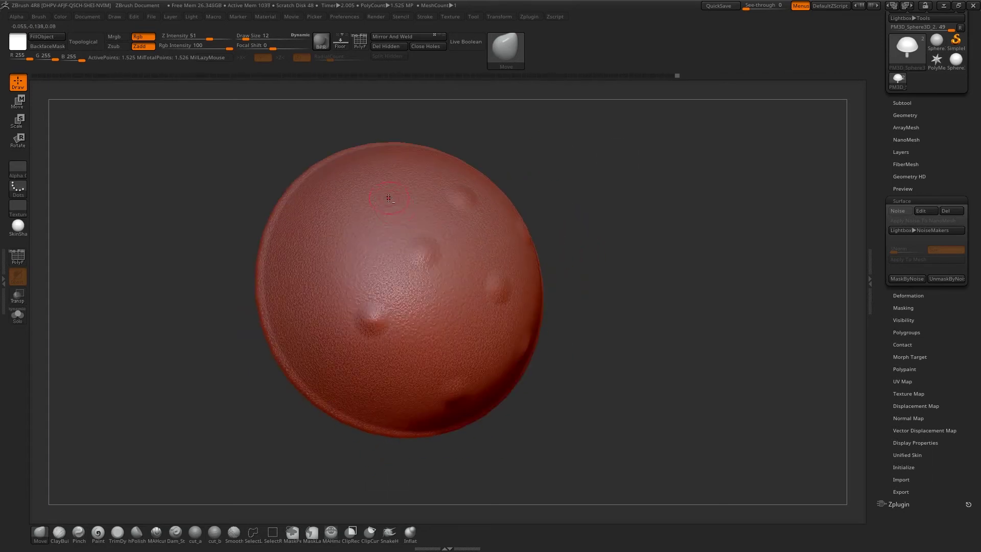
Step: Raise more rounded bumps around the remaining sides of the cap, undoing a misplaced one and pulling another just above the rim
left_click_drag(388, 207, 388, 202)
left_click_drag(315, 233, 313, 228)
left_click_drag(357, 401, 358, 396)
left_click_drag(572, 209, 569, 270)
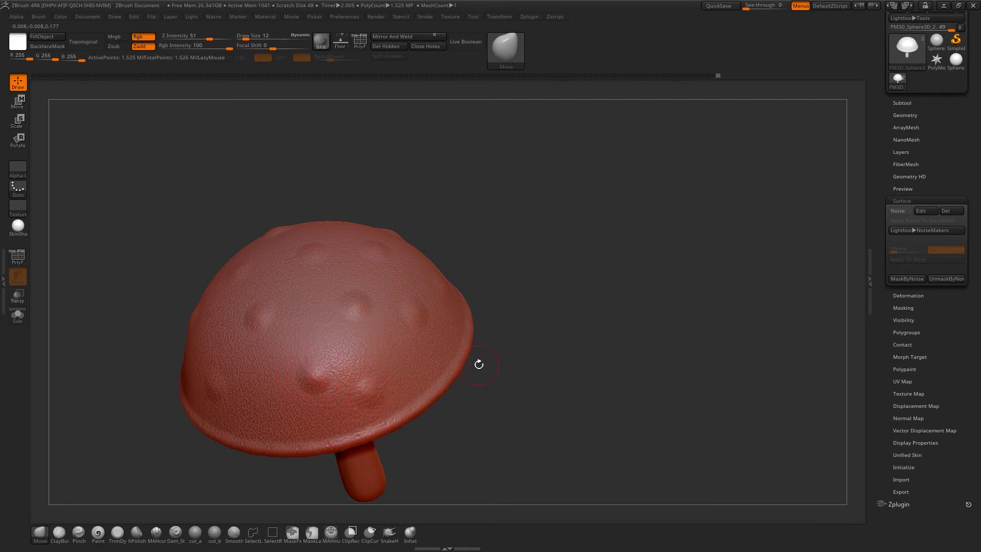
left_click_drag(523, 346, 418, 381)
left_click_drag(501, 302, 615, 335)
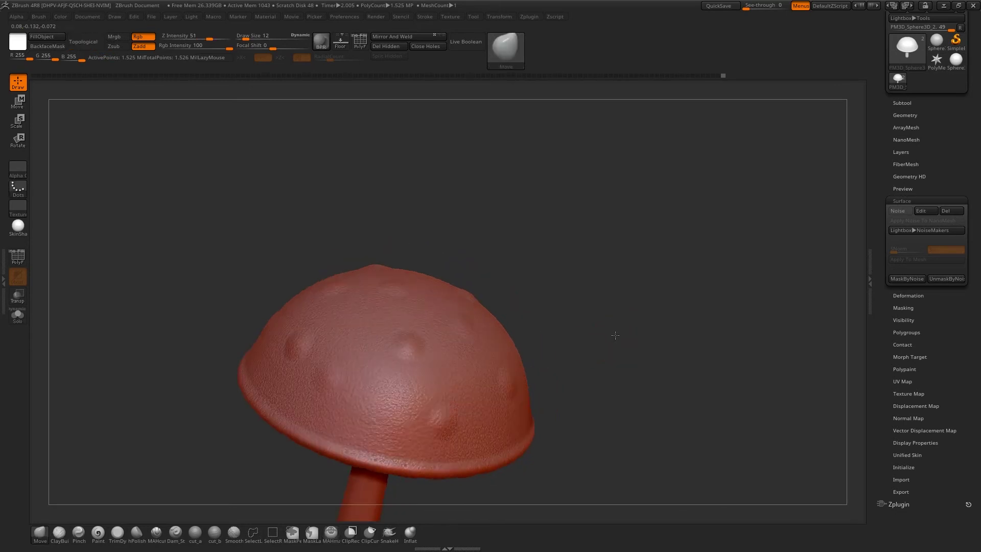
key("ctrl+z")
left_click_drag(394, 419, 397, 423)
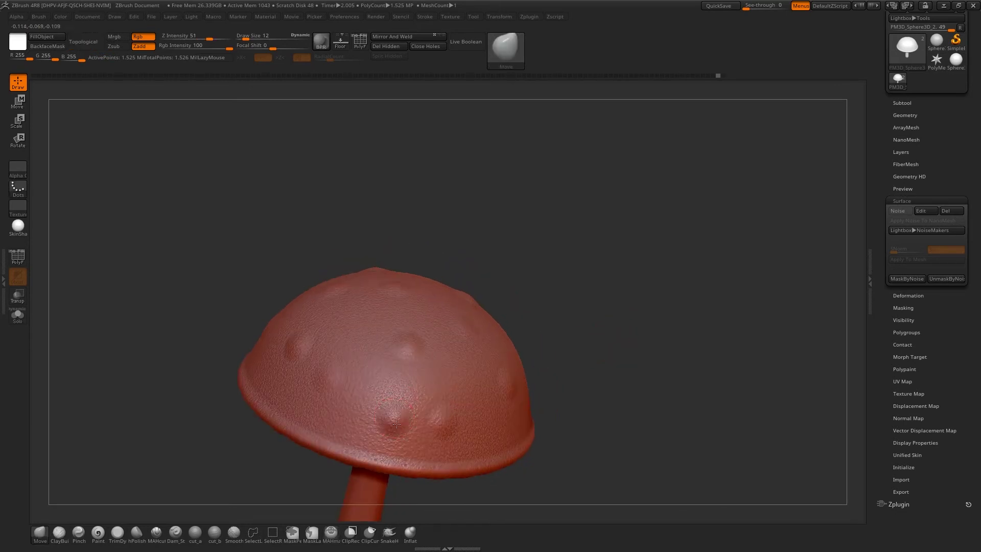
Step: Soften the large bumps across the cap with the Smooth brush at draw size 9
right_click_drag(395, 422, 464, 342)
left_click_drag(412, 341, 414, 342, "shift")
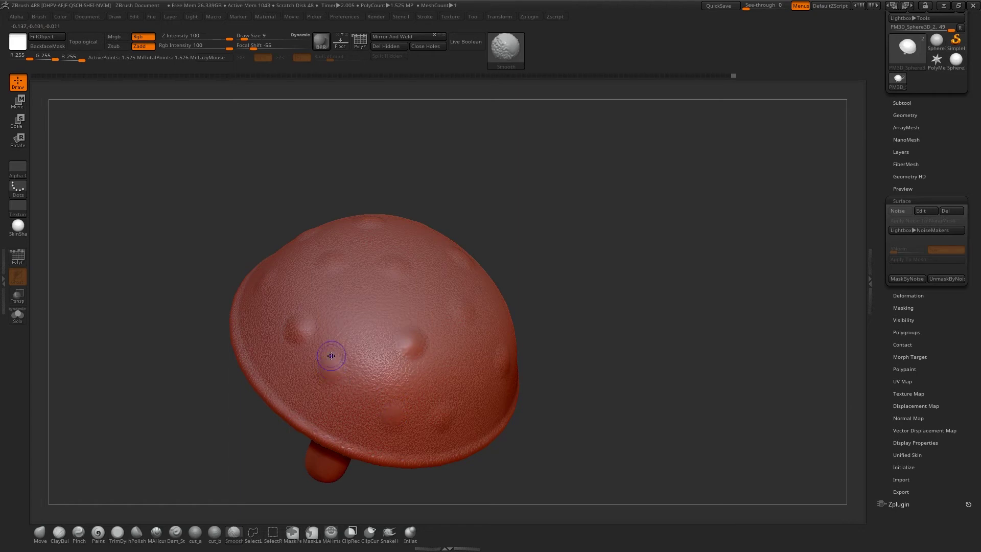
left_click_drag(331, 356, 300, 325, "shift")
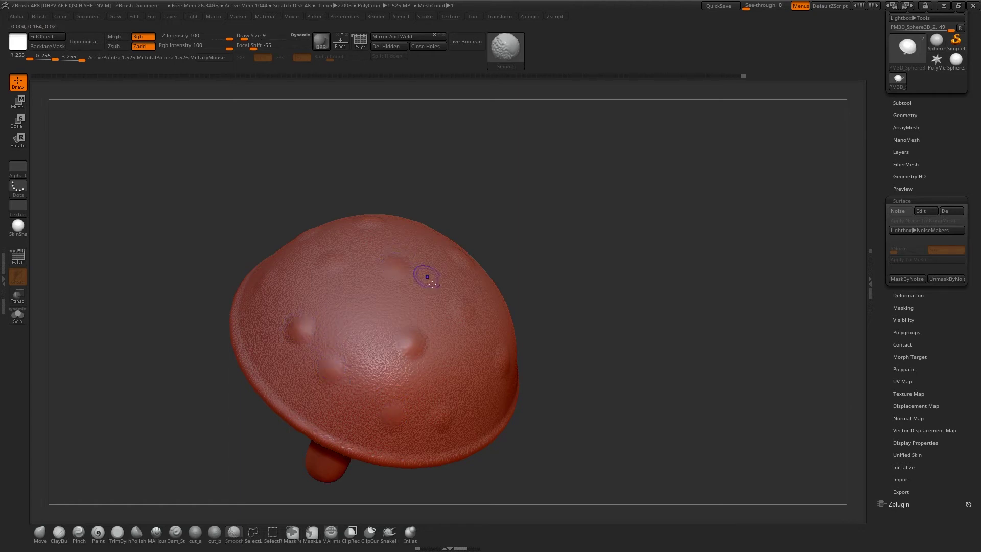
right_click_drag(444, 421, 379, 295)
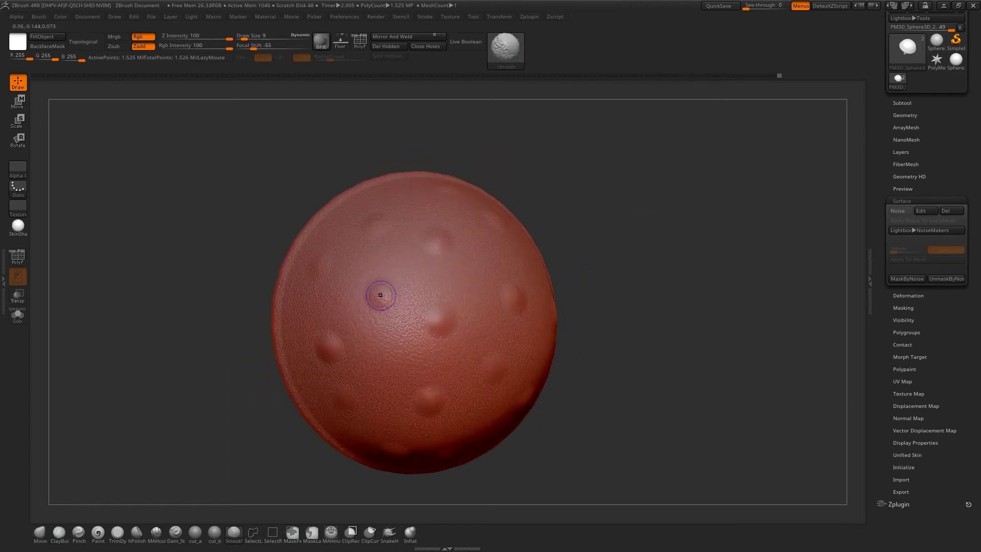
mouse_move(454, 231)
right_mouse_down()
mouse_move(635, 208)
mouse_move(666, 270)
mouse_move(611, 314)
mouse_move(637, 309)
mouse_move(596, 324)
mouse_move(598, 332)
mouse_move(663, 287)
mouse_move(629, 261)
right_mouse_up()
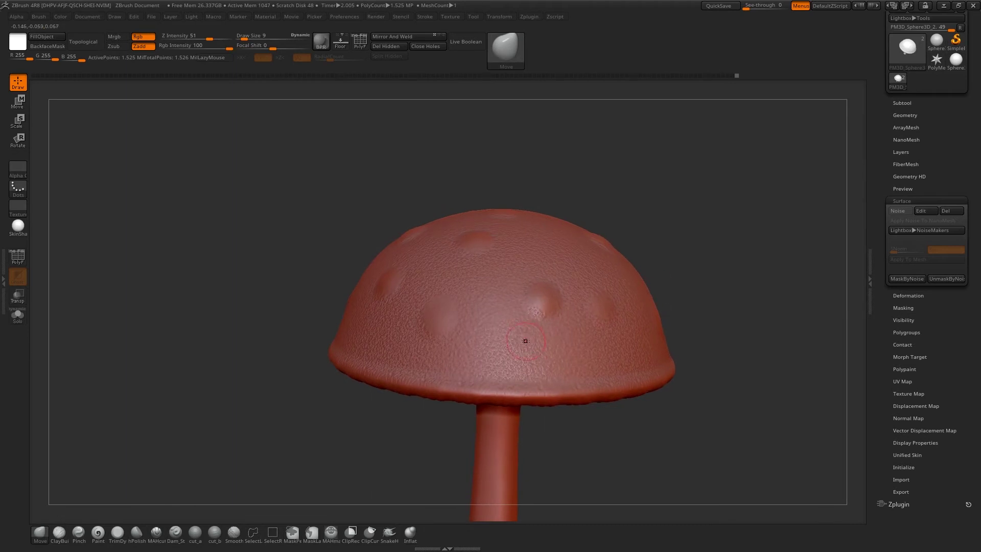
Step: Add tiny bumps between the large ones with the Move brush at draw size 3, smoothing them lightly
key("s")
left_click_drag(525, 343, 522, 342)
right_click_drag(640, 267, 514, 317)
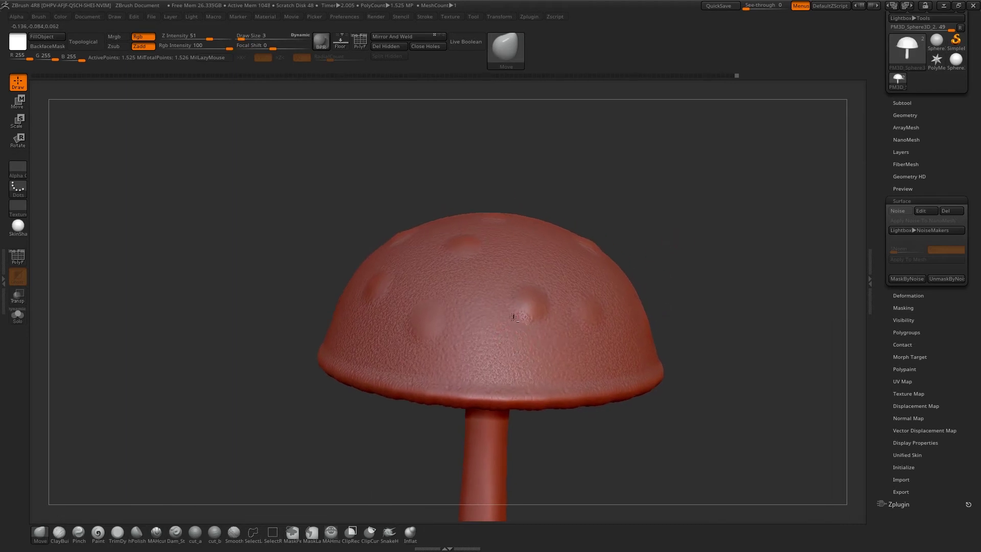
left_click(498, 344, "shift")
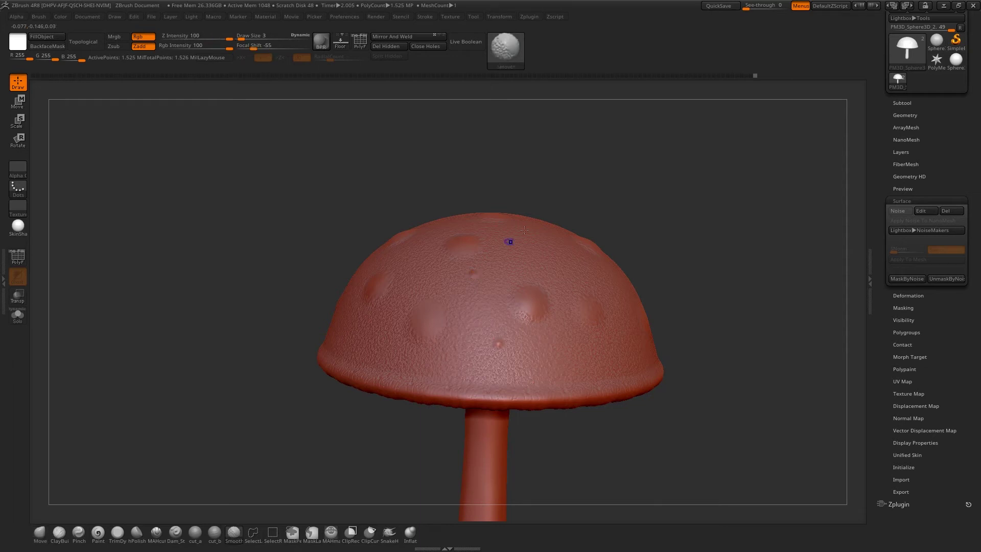
mouse_move(508, 241)
right_mouse_down()
mouse_move(592, 181)
mouse_move(629, 308)
mouse_move(526, 348)
right_mouse_up()
left_click(396, 394, "shift")
mouse_move(397, 394)
right_mouse_down()
mouse_move(319, 242)
mouse_move(358, 236)
right_mouse_up()
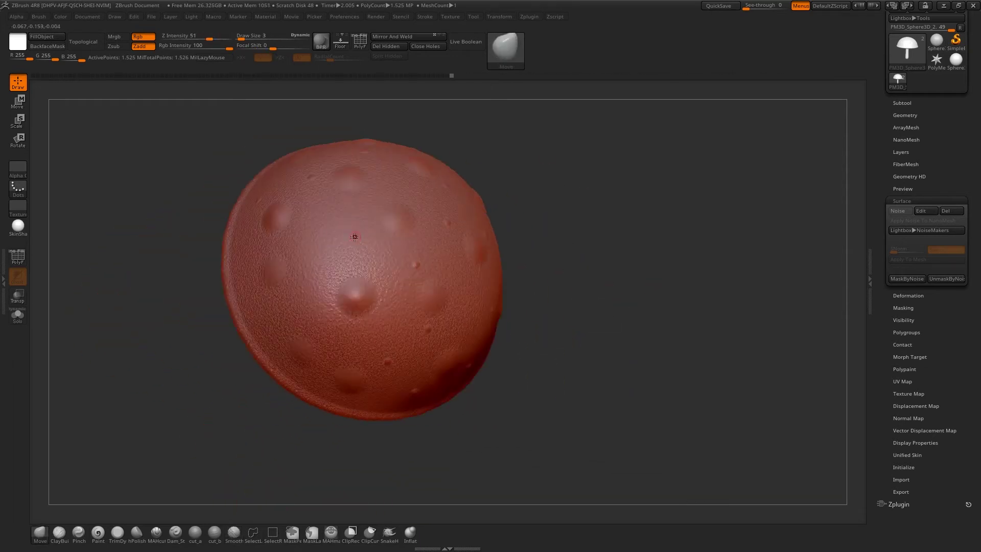
mouse_move(281, 299)
right_mouse_down("shift")
mouse_move(454, 264)
mouse_move(558, 275)
mouse_move(640, 323)
mouse_move(560, 285)
mouse_move(632, 249)
mouse_move(643, 229)
right_mouse_up("shift")
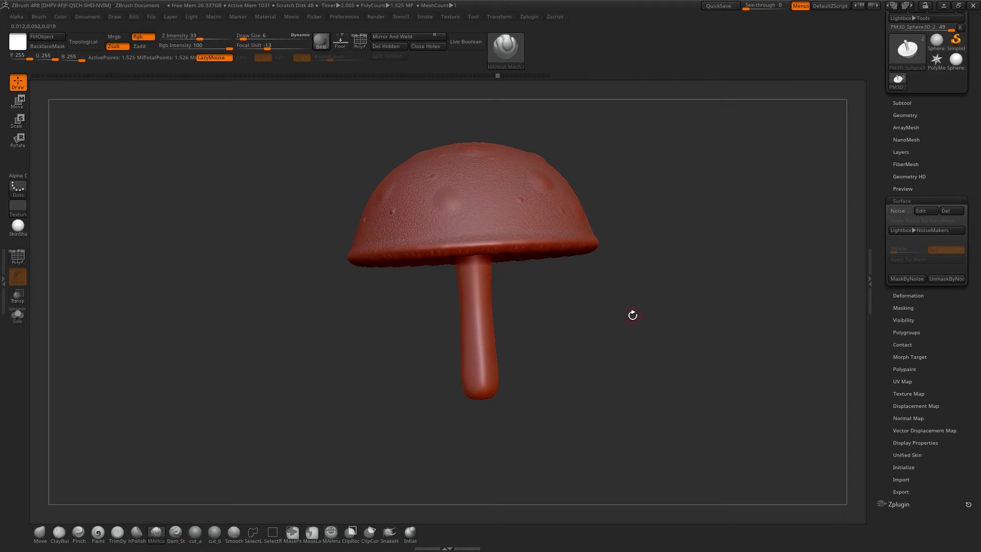
Step: Clean up the rough inner ends of the gills around the stem with smoothing and the MAHcut brush at draw size 6, using radial symmetry
right_click_drag(633, 315, 546, 314)
right_click_drag(621, 265, 686, 299)
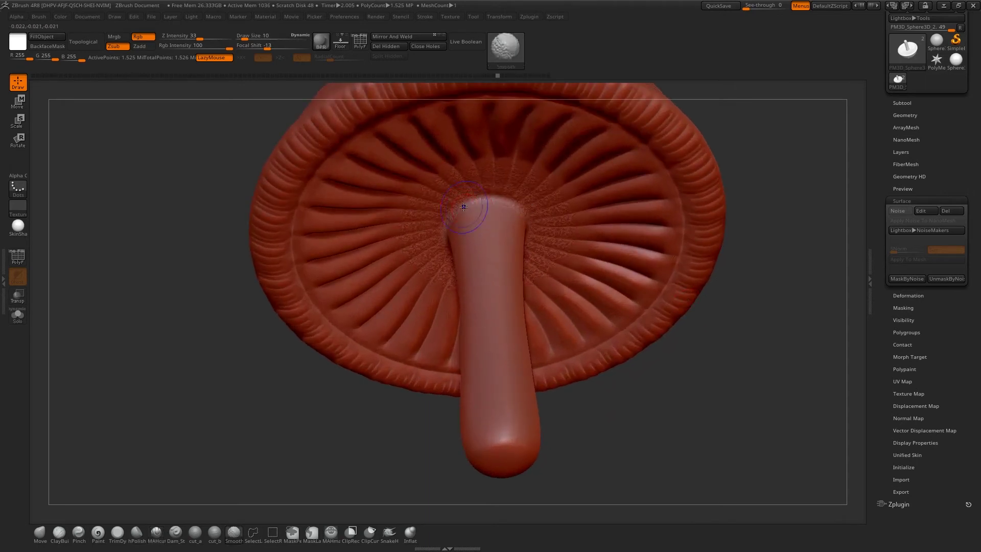
key("shift")
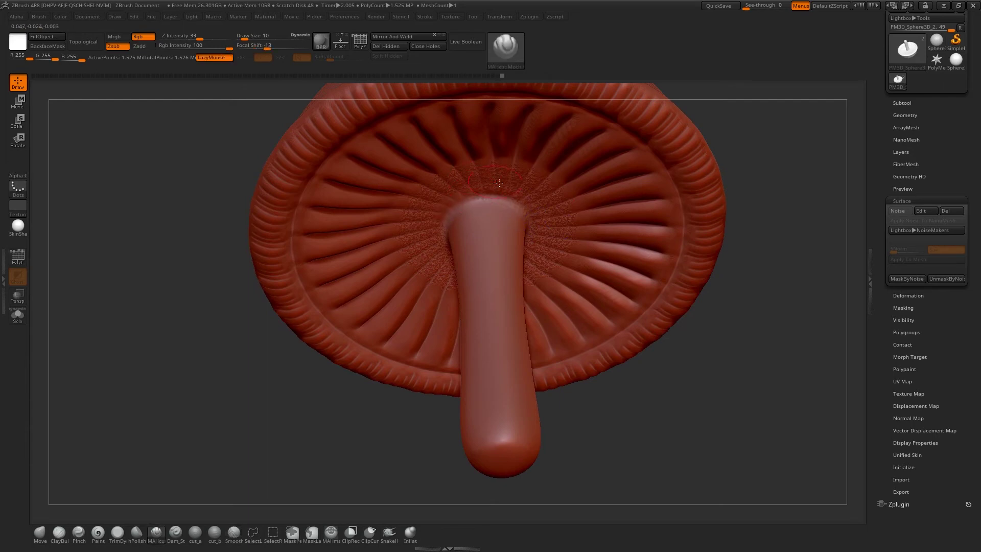
right_click_drag(724, 145, 715, 134)
mouse_move(734, 149)
left_mouse_down()
mouse_move(735, 141)
mouse_move(732, 150)
left_mouse_up()
key("s")
left_click(517, 169)
key("shift")
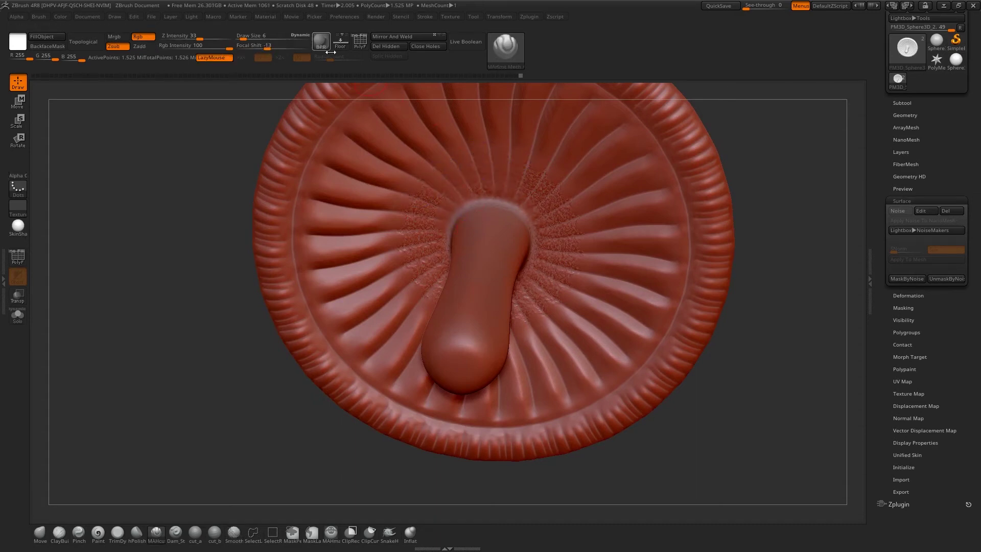
key("x")
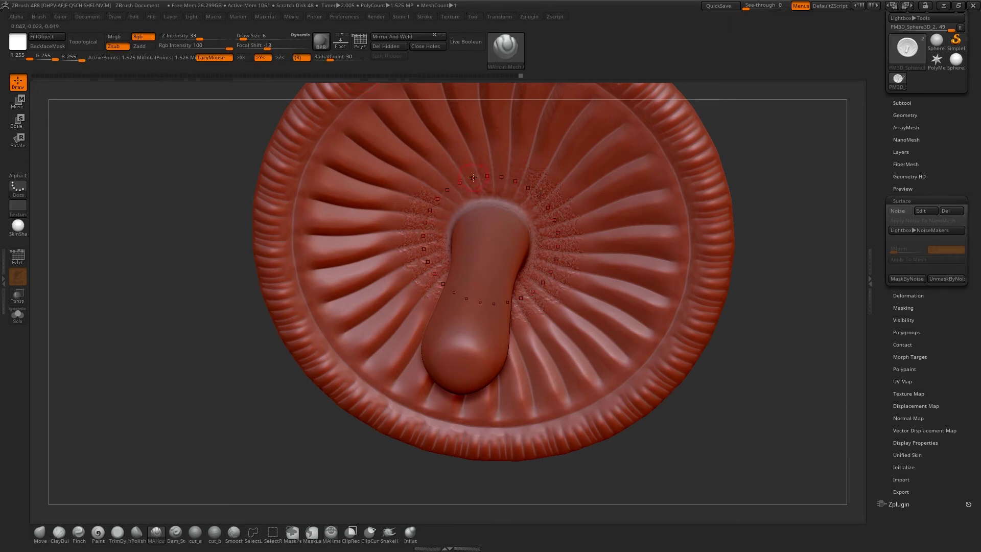
key("shift")
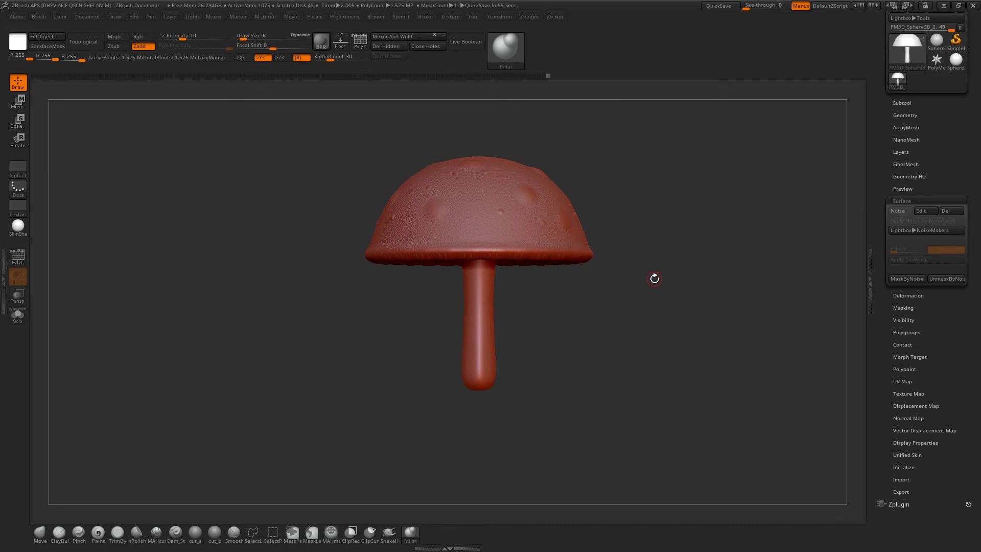
Step: Switch to the Paint brush and give the whole mushroom the SkinShade4 material in white
left_click(98, 532)
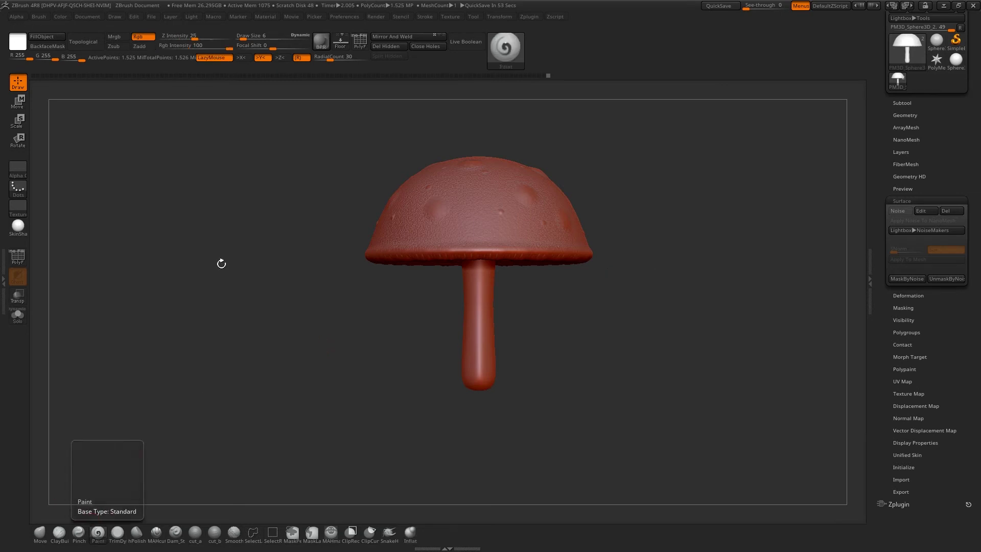
left_click_drag(287, 157, 271, 142)
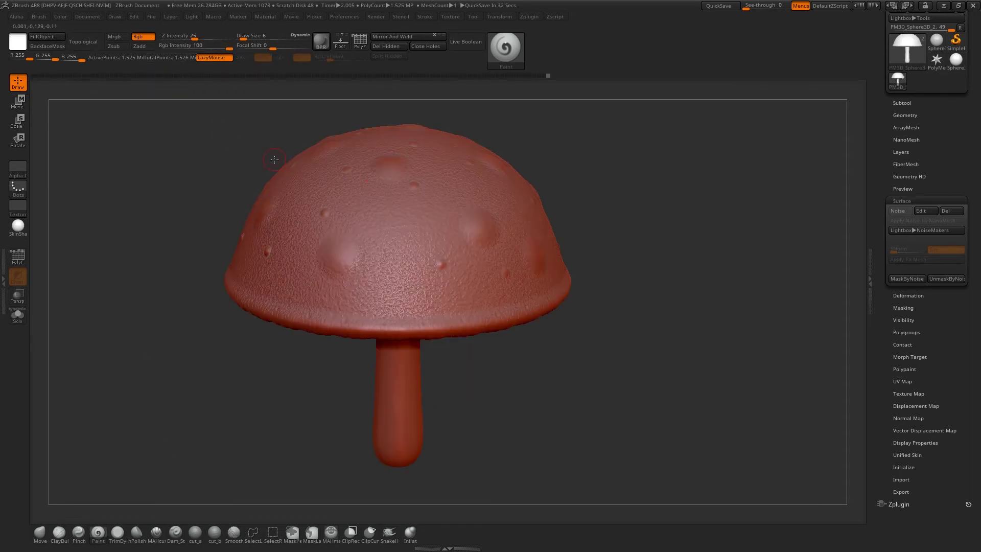
mouse_move(17, 227)
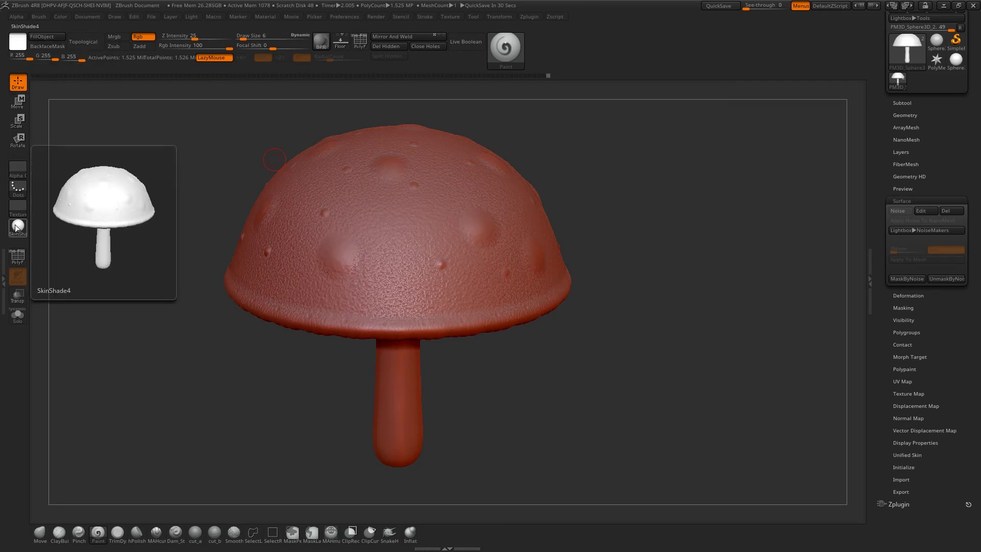
left_click_drag(623, 197, 614, 276)
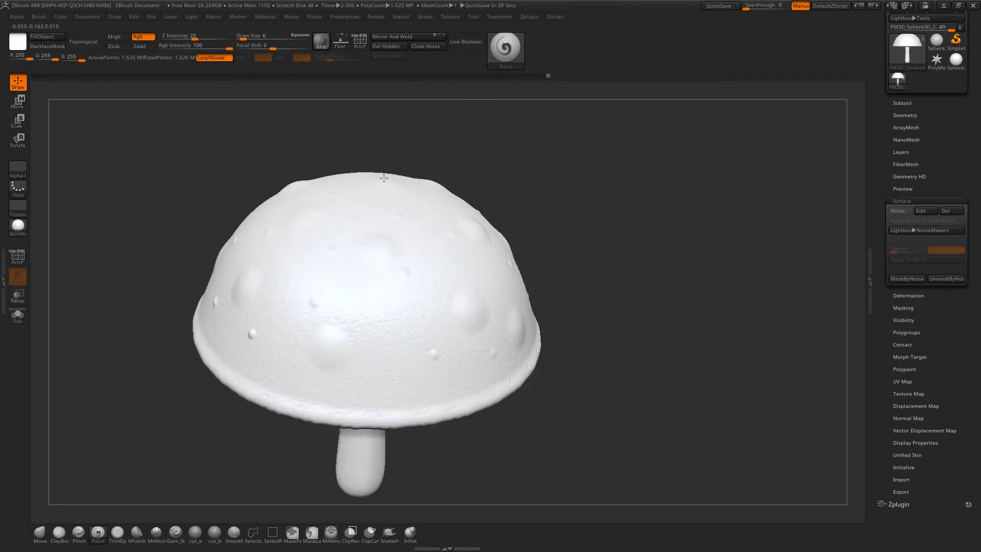
left_click_drag(384, 177, 526, 189)
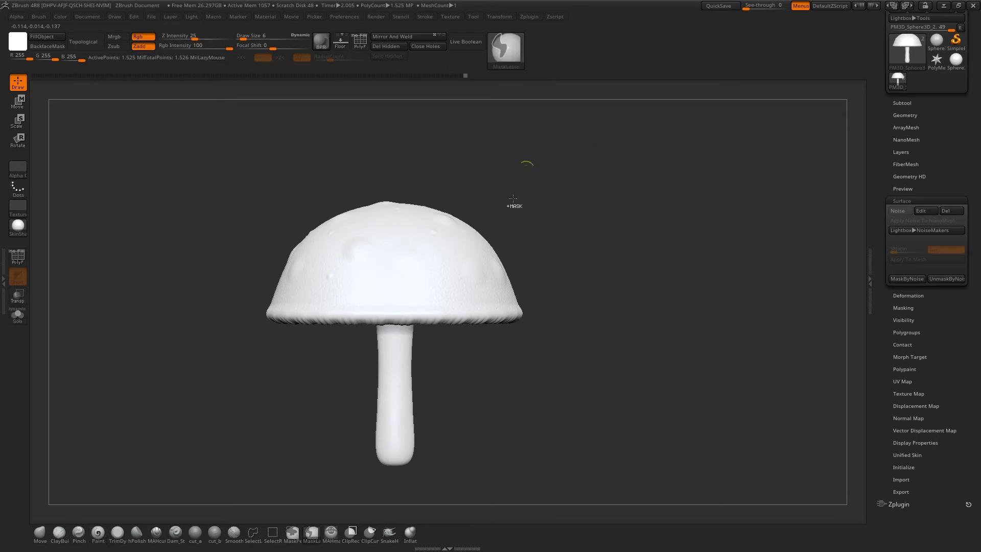
Step: With X and Z symmetry, mask the cap without the gills and invert the mask to cover the stem, rim and underside
mouse_move(585, 235)
left_mouse_down()
mouse_move(581, 207)
mouse_move(570, 217)
mouse_move(431, 201)
mouse_move(320, 241)
mouse_move(650, 271)
mouse_move(651, 283)
mouse_move(543, 213)
left_mouse_up()
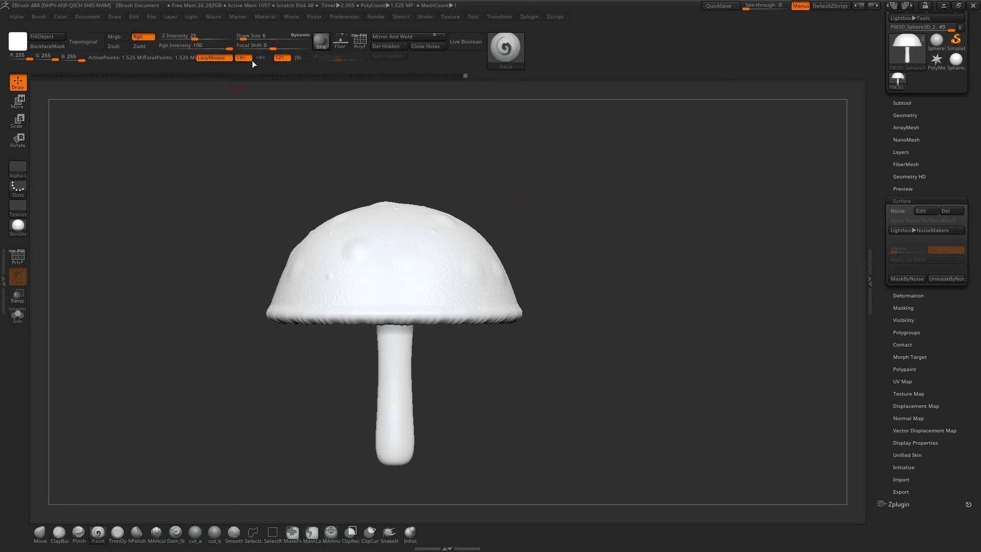
mouse_move(445, 153)
left_mouse_down("ctrl")
mouse_move(253, 221)
mouse_move(258, 283)
mouse_move(276, 308)
mouse_move(435, 311)
mouse_move(580, 269)
mouse_move(543, 258)
mouse_move(615, 241)
mouse_move(613, 210)
left_mouse_up("ctrl")
left_click_drag(607, 259, 598, 169, "alt")
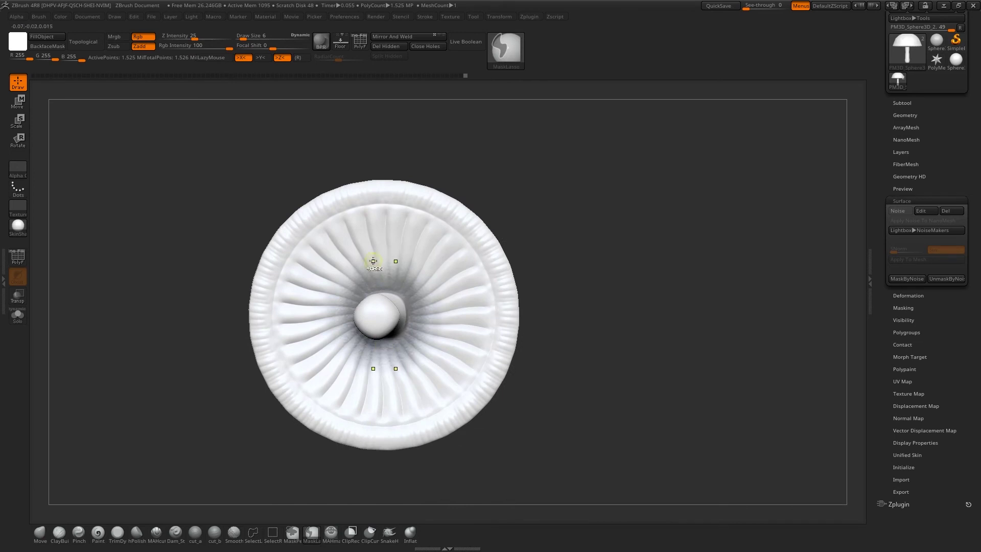
mouse_move(333, 294)
left_mouse_down("ctrl+alt")
mouse_move(433, 337)
mouse_move(403, 258)
left_mouse_up("ctrl+alt")
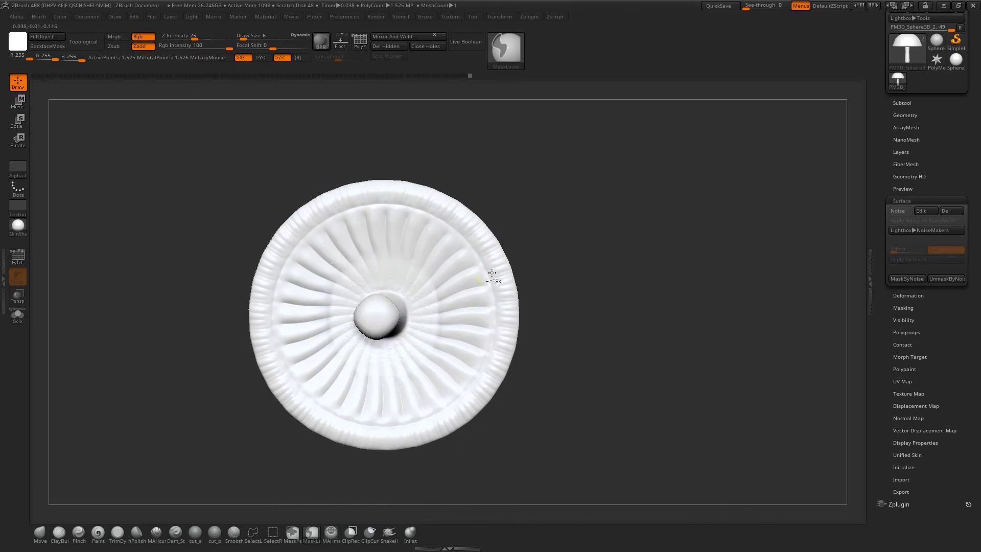
left_click_drag(567, 205, 573, 221)
mouse_move(476, 129)
left_mouse_down("ctrl")
mouse_move(319, 115)
mouse_move(460, 176)
mouse_move(478, 168)
left_mouse_up("ctrl")
mouse_move(545, 158)
left_mouse_down()
mouse_move(545, 125)
mouse_move(555, 215)
mouse_move(547, 238)
mouse_move(562, 197)
mouse_move(568, 232)
left_mouse_up()
left_click(564, 190, "ctrl")
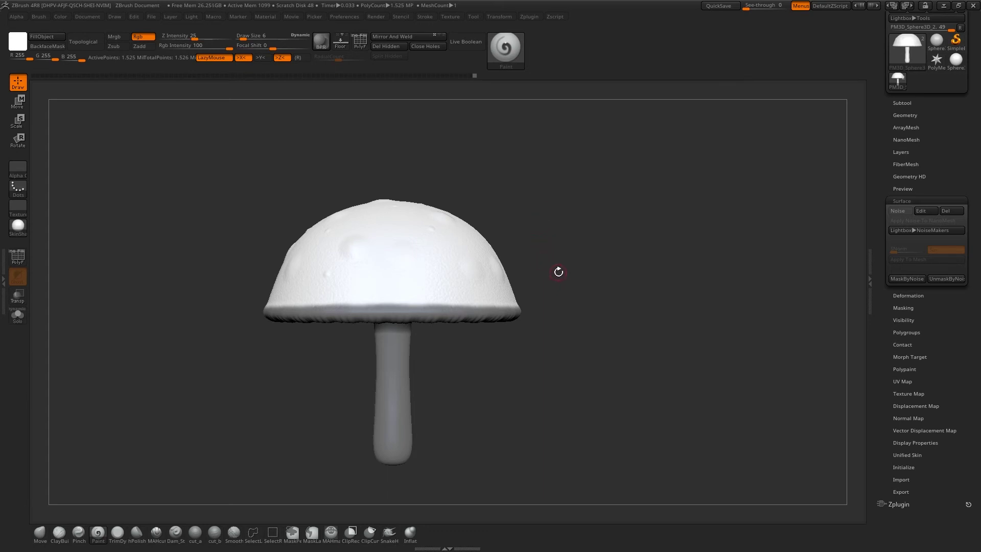
Step: Fill the unmasked cap with bright red (R 241, G 15, B 15)
left_click_drag(559, 271, 617, 299, "alt")
left_click_drag(660, 247, 523, 321)
key("ctrl")
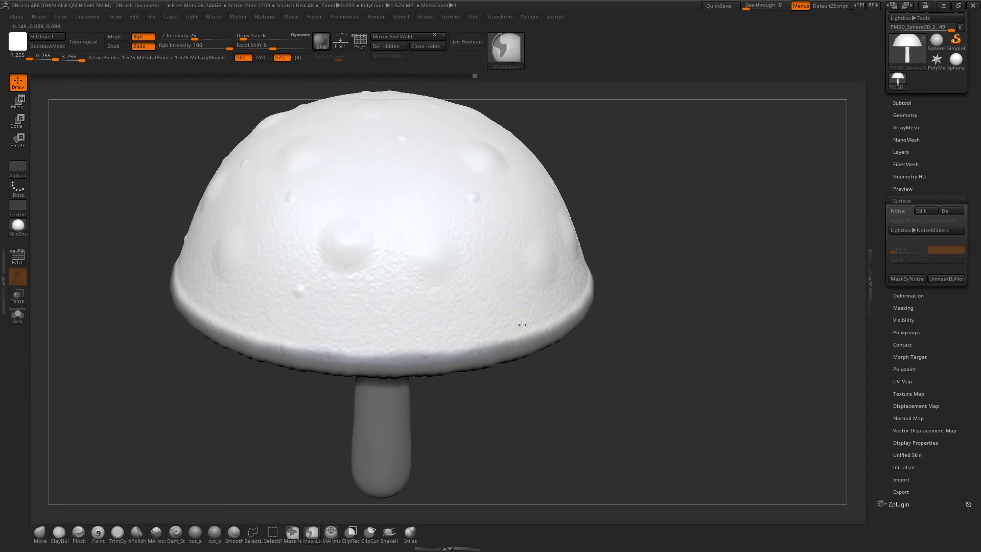
mouse_move(641, 355)
left_mouse_down()
mouse_move(637, 313)
mouse_move(569, 274)
left_mouse_up()
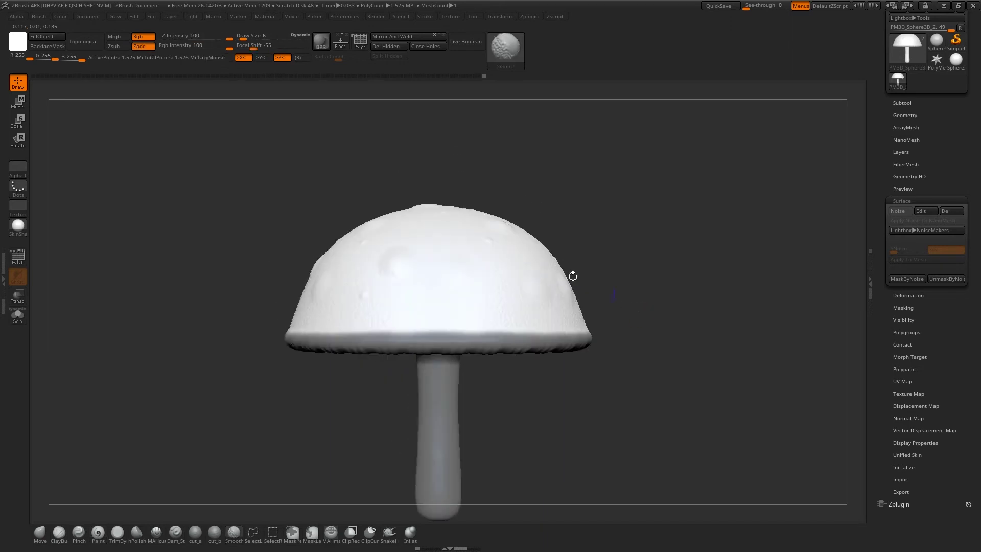
left_click(21, 47)
left_click(152, 95)
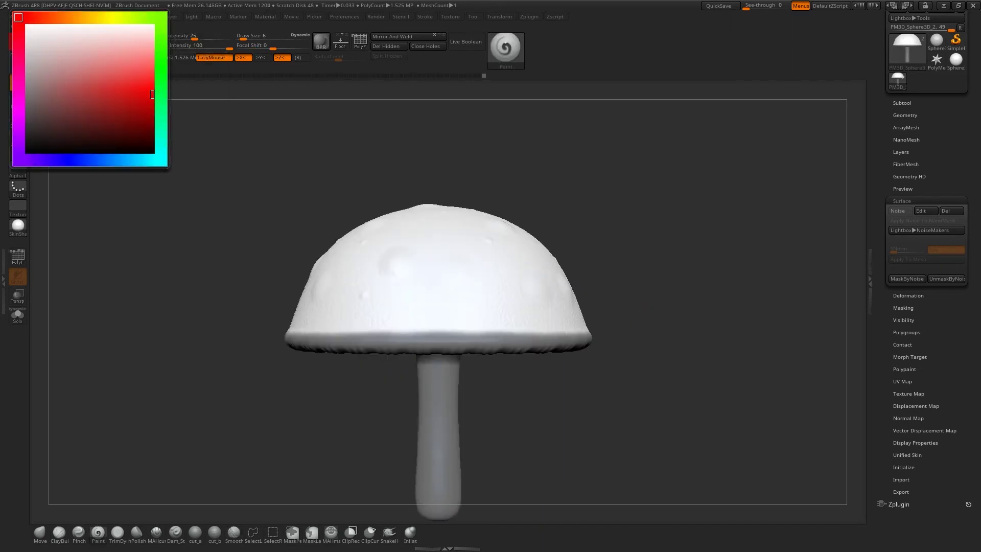
left_click(21, 43)
left_click(140, 88)
left_click(141, 88)
left_click(42, 36)
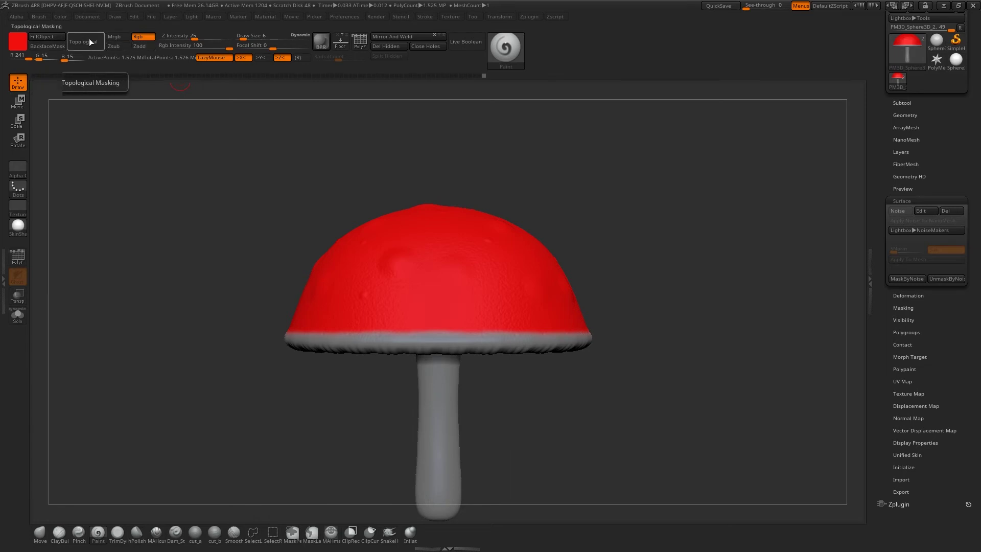
Step: Fill the unmasked cap with a slightly softer red (R 243, G 37)
left_click(21, 43)
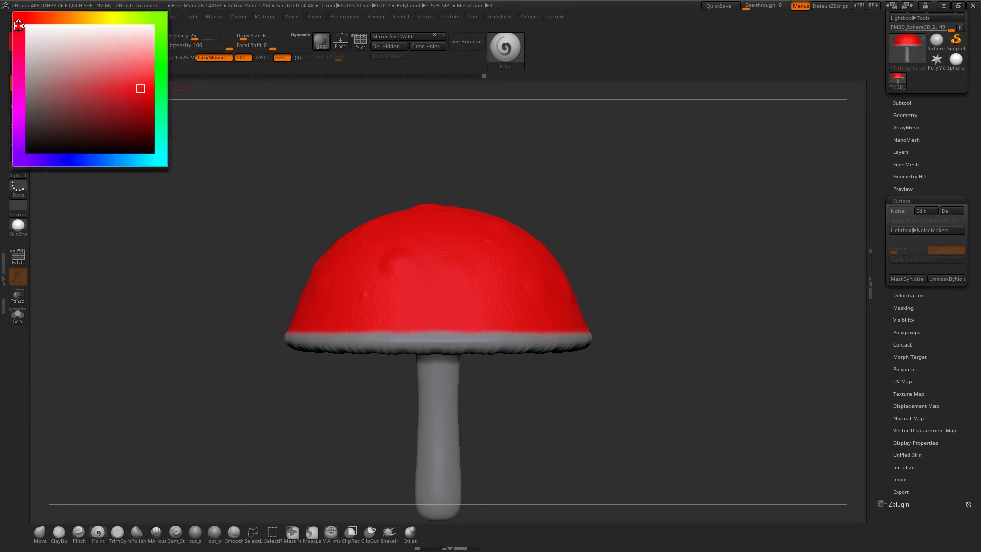
left_click(141, 83)
left_click(37, 38)
Step: Invert the mask and fill the stem, rim and underside with cream (R 252, G 230, B 191)
mouse_move(620, 296)
left_mouse_down()
mouse_move(572, 312)
mouse_move(620, 289)
mouse_move(621, 279)
mouse_move(620, 296)
mouse_move(574, 215)
mouse_move(590, 197)
mouse_move(592, 205)
mouse_move(580, 199)
mouse_move(597, 204)
mouse_move(587, 286)
mouse_move(591, 228)
mouse_move(595, 289)
mouse_move(594, 211)
left_mouse_up()
left_click(592, 235, "ctrl")
left_click(18, 41)
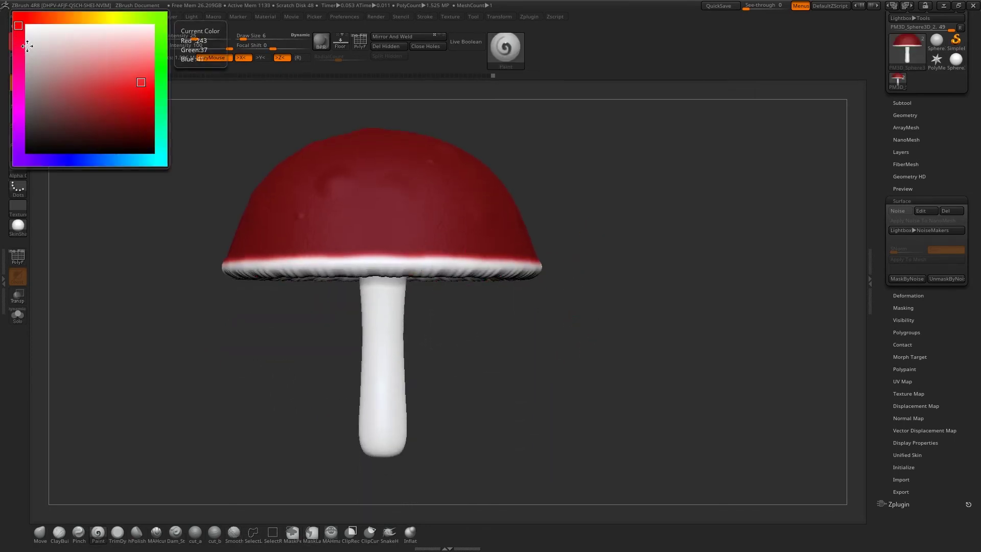
left_click_drag(96, 20, 78, 17)
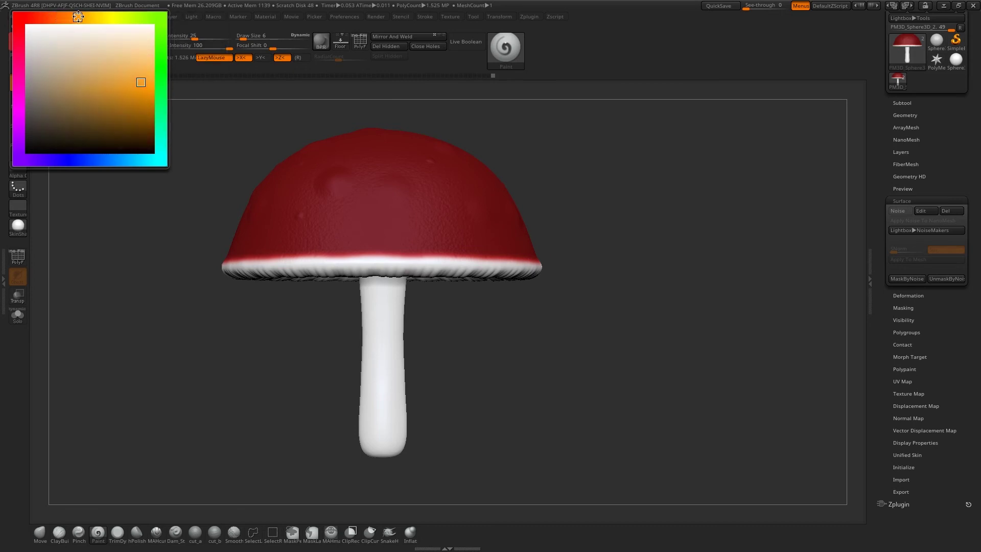
left_click(137, 58)
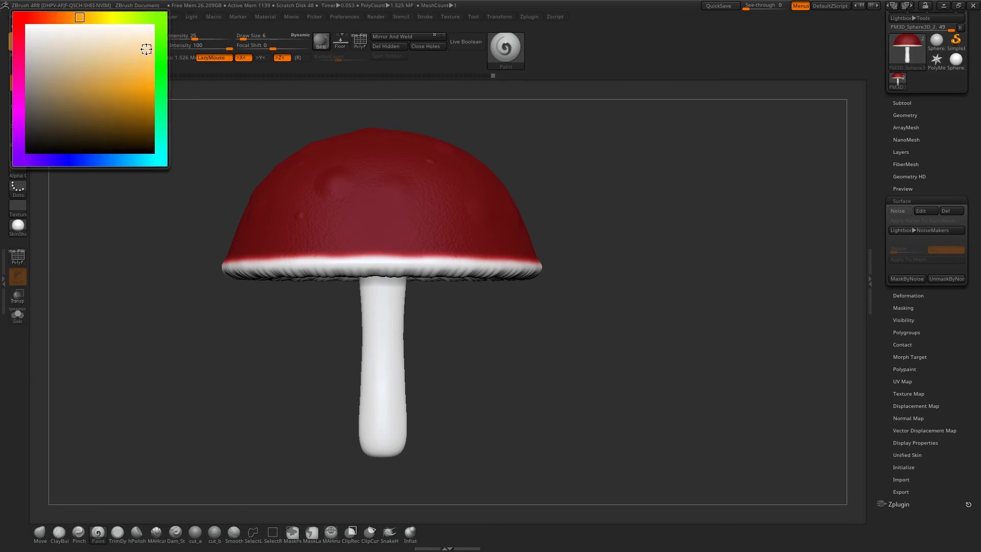
left_click(146, 49)
left_click(23, 37)
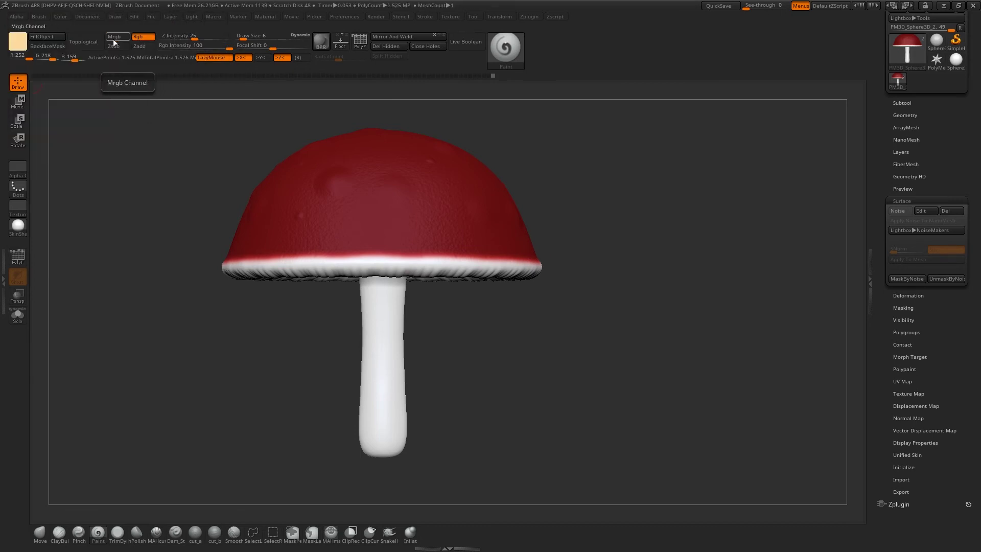
left_click(18, 41)
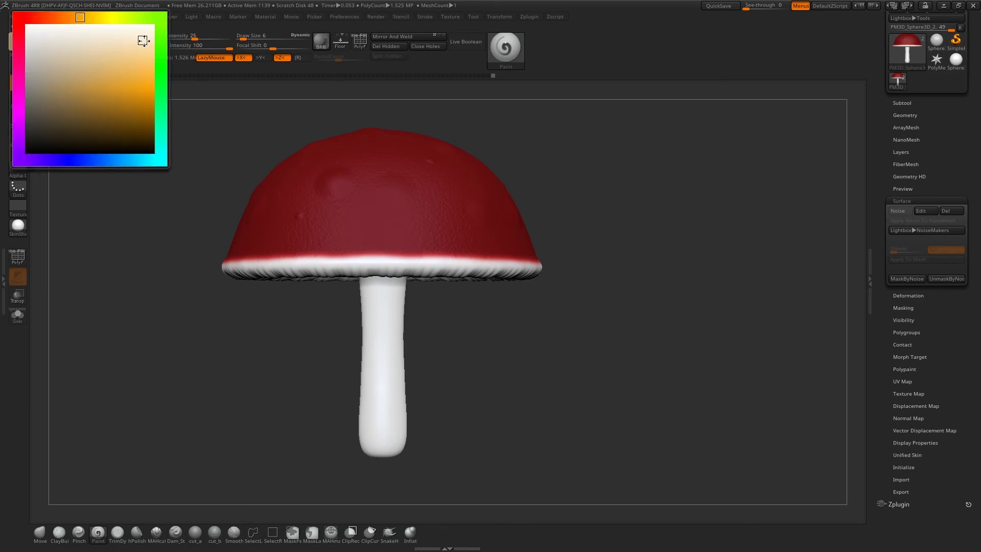
left_click(143, 41)
left_click(59, 38)
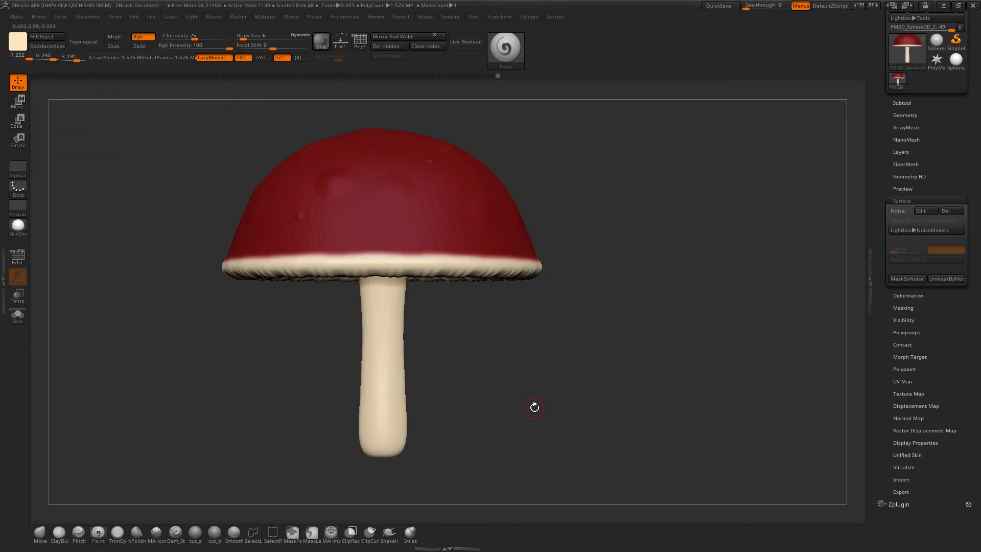
Step: Clear the mask from the whole mushroom
mouse_move(532, 405)
left_mouse_down()
mouse_move(538, 382)
mouse_move(532, 396)
left_mouse_up()
key("ctrl")
mouse_move(594, 414)
left_mouse_down()
mouse_move(562, 345)
mouse_move(562, 357)
mouse_move(547, 337)
left_mouse_up()
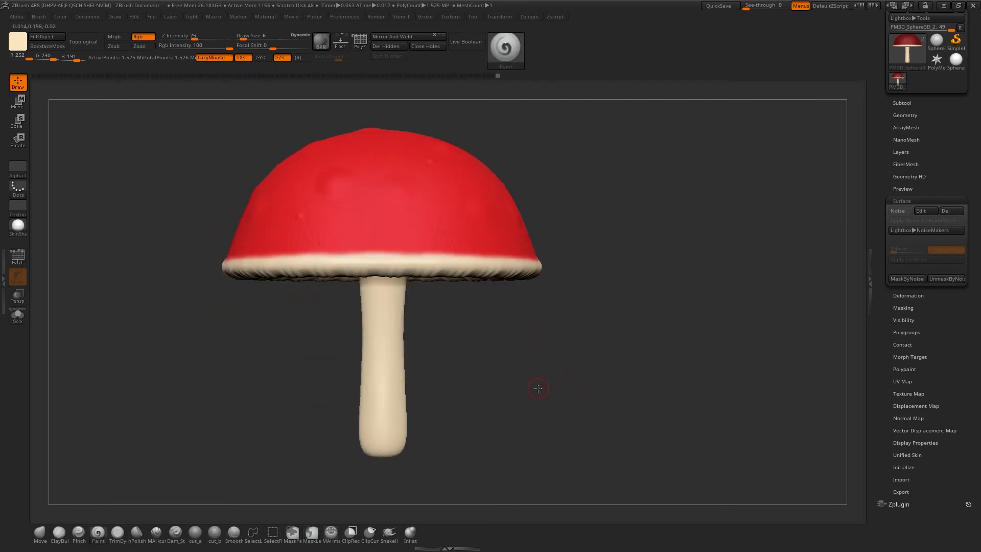
Step: With symmetry off and draw size 28, paint cream over the reddish tints in the gills around the stem
mouse_move(538, 388)
left_mouse_down()
mouse_move(538, 348)
mouse_move(539, 395)
left_mouse_up()
left_click_drag(486, 314, 528, 335)
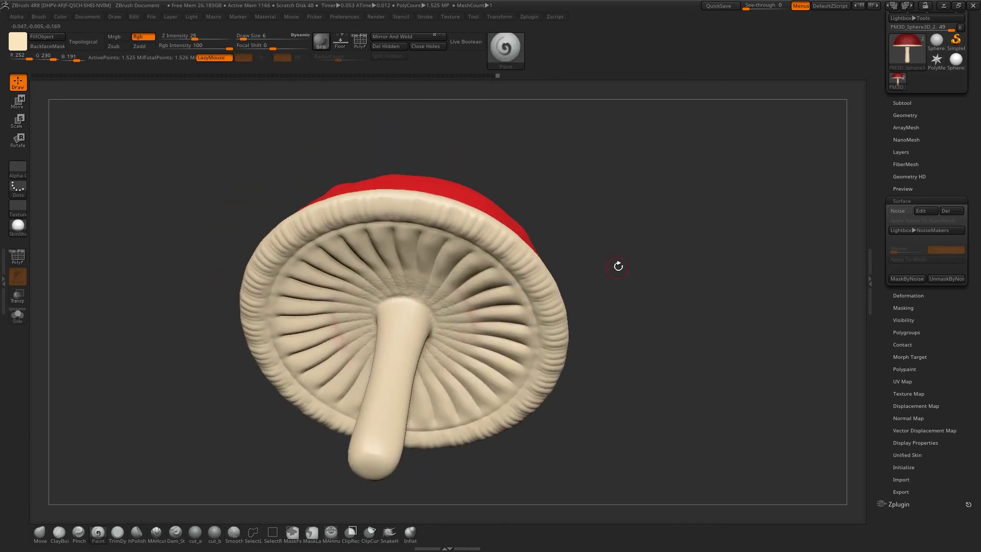
mouse_move(618, 266)
left_mouse_down("shift")
mouse_move(621, 254)
mouse_move(608, 251)
left_mouse_up("shift")
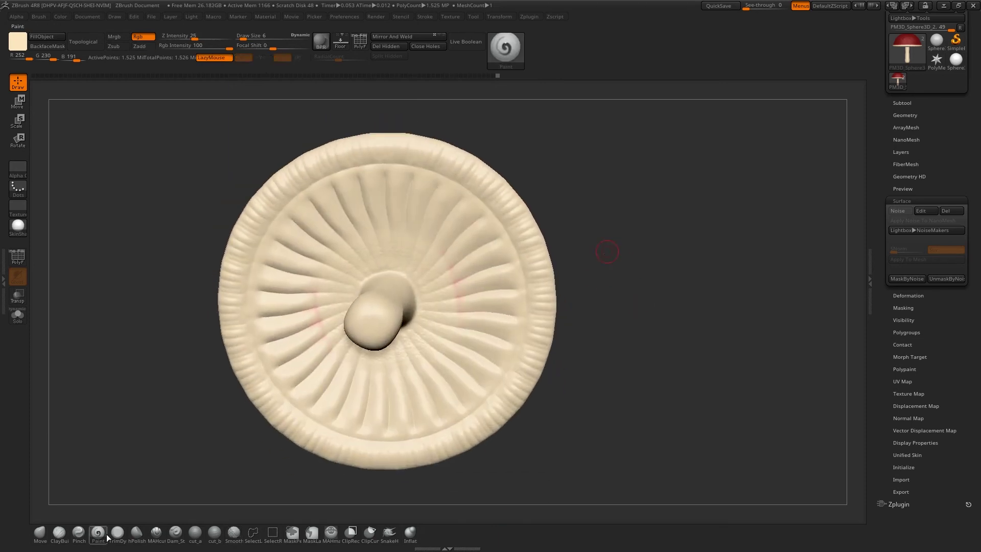
key("s")
left_click_drag(457, 273, 449, 320)
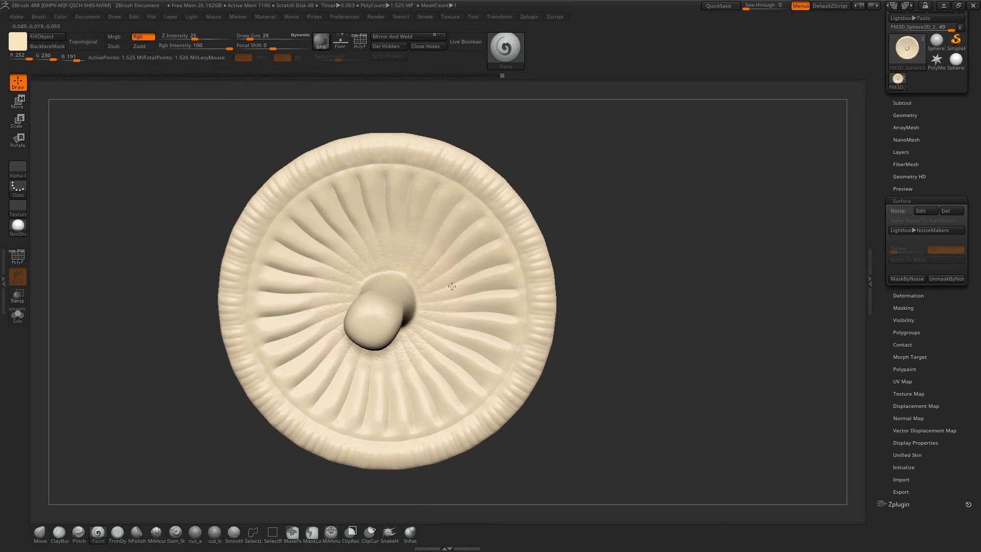
mouse_move(584, 168)
left_mouse_down("shift")
mouse_move(586, 230)
mouse_move(612, 224)
left_mouse_up("shift")
Step: With the cap's red (R 243, G 37, B 41) and Y radial symmetry at count 15, paint around the cap's lower edge at draw size 6
key("s")
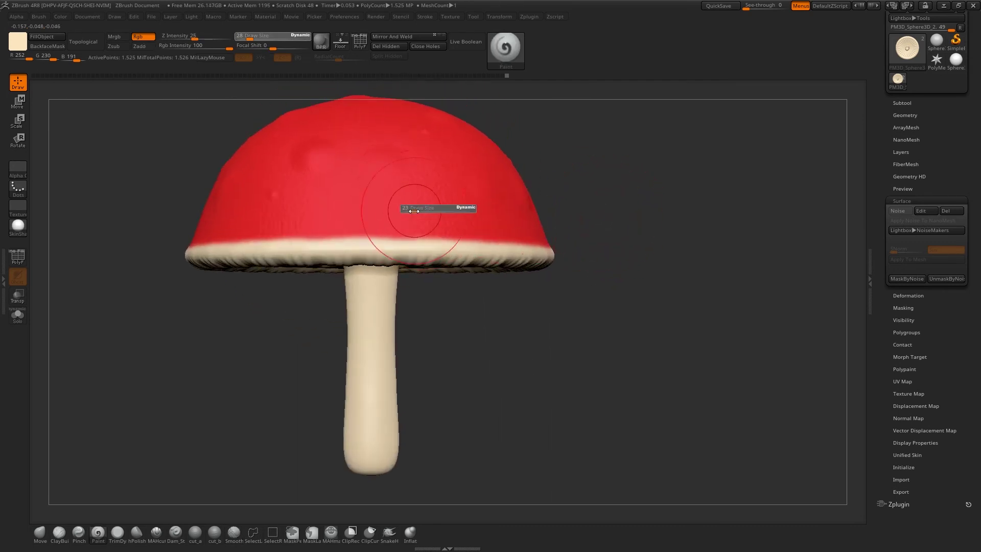
left_click_drag(410, 213, 412, 213)
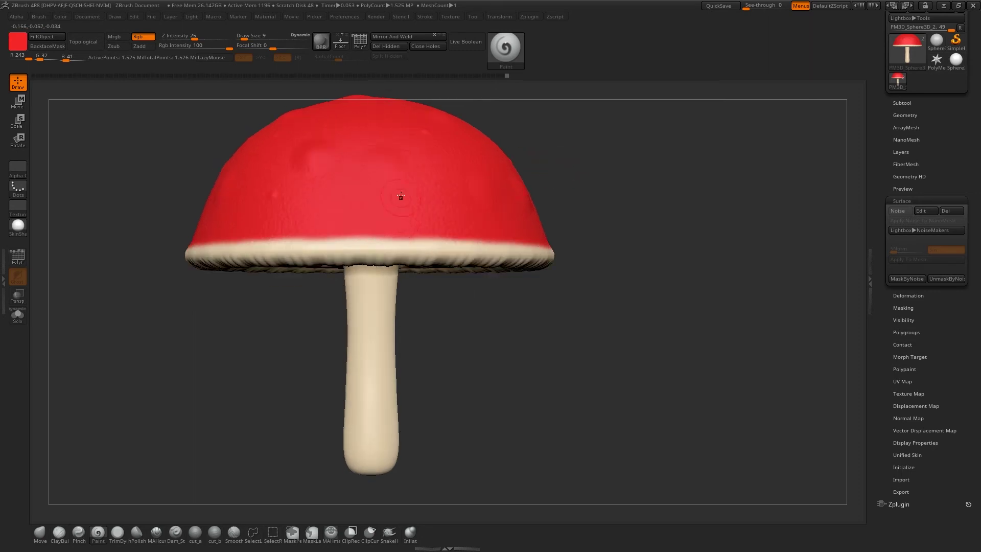
key("s")
left_click(353, 220)
left_click(244, 59)
left_click(284, 56)
left_click(301, 58)
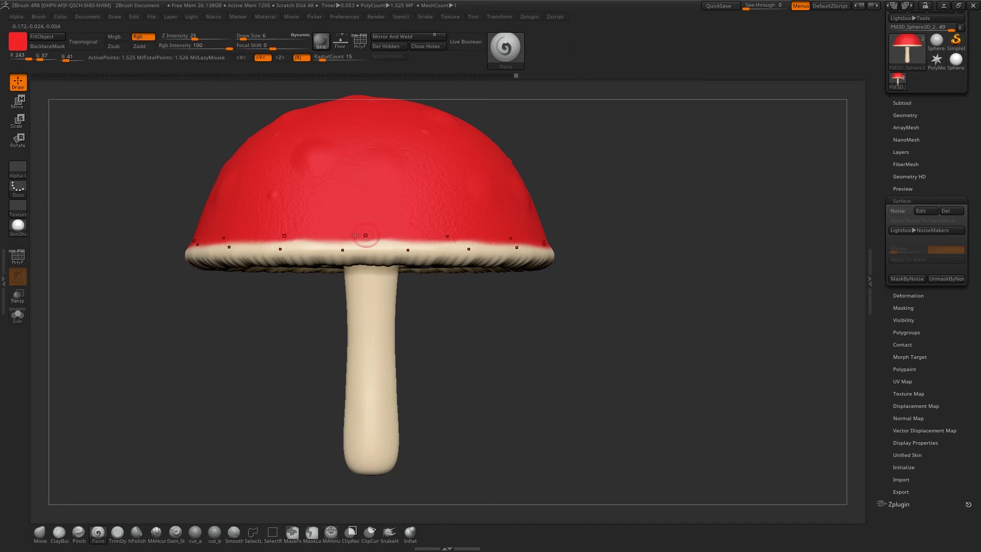
mouse_move(319, 239)
left_mouse_down()
mouse_move(388, 242)
mouse_move(317, 244)
mouse_move(342, 249)
left_mouse_up()
mouse_move(567, 245)
left_mouse_down()
mouse_move(578, 237)
mouse_move(557, 239)
mouse_move(482, 348)
left_mouse_up()
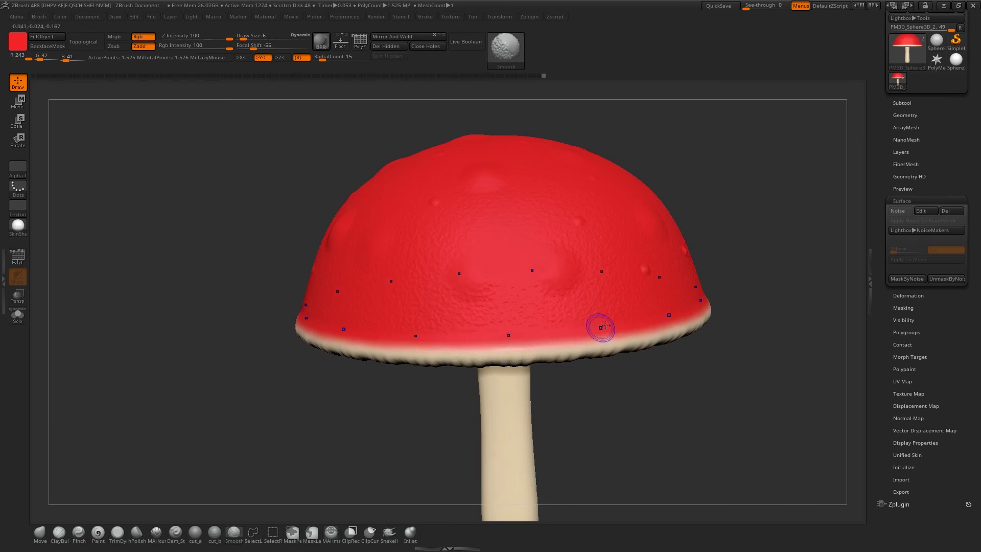
mouse_move(725, 189)
left_mouse_down()
mouse_move(688, 232)
mouse_move(731, 225)
mouse_move(695, 230)
left_mouse_up()
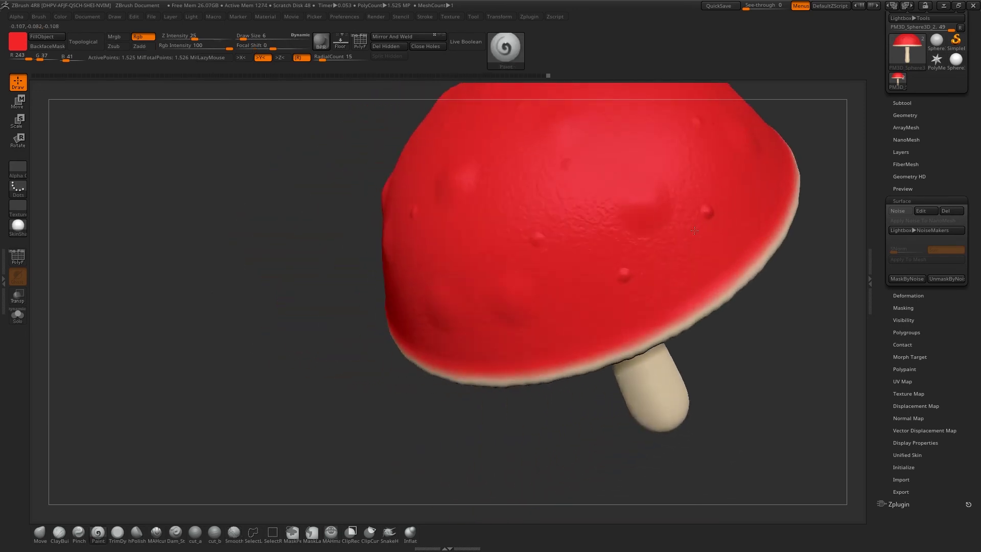
right_click_drag(694, 231, 698, 287)
key("shift+f")
key("shift+f")
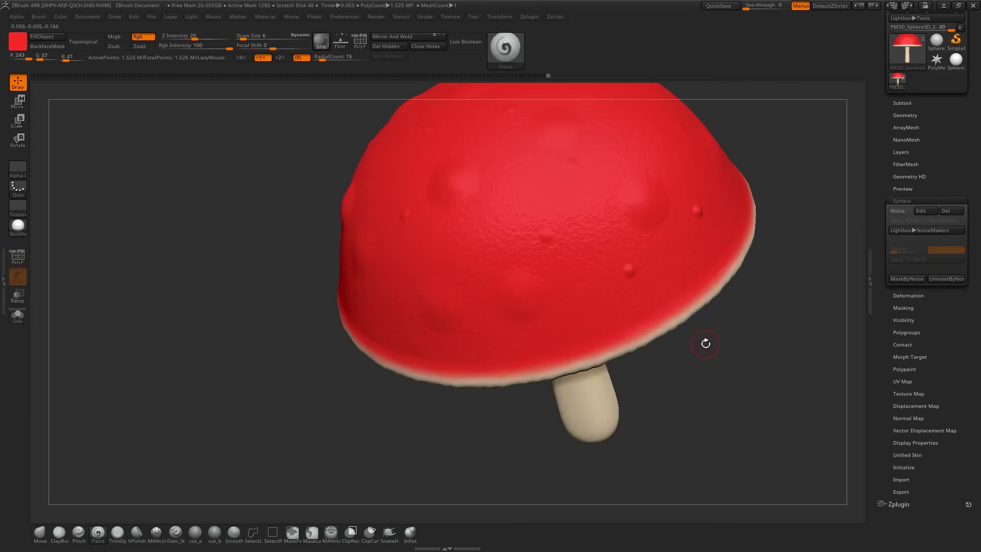
mouse_move(706, 343)
left_mouse_down()
mouse_move(710, 336)
mouse_move(698, 358)
left_mouse_up()
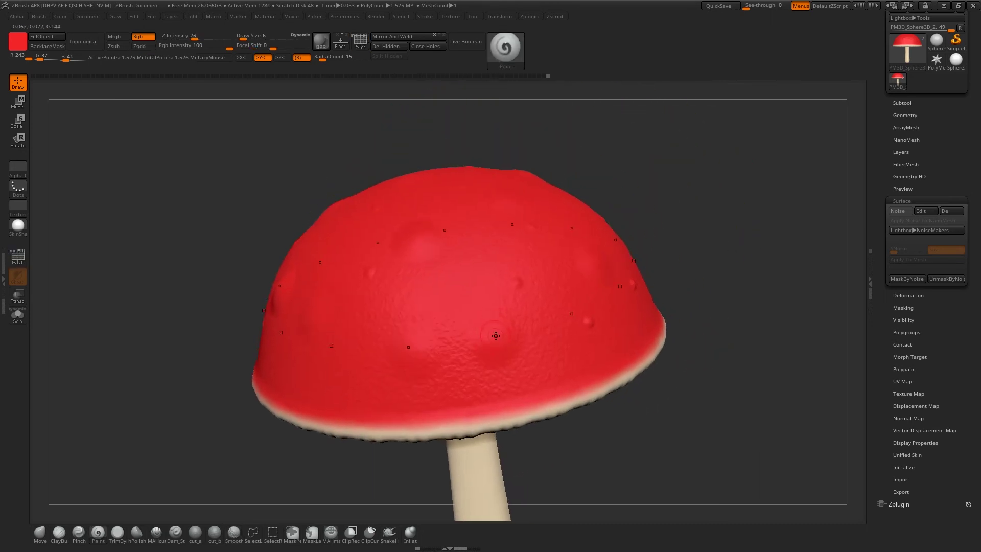
Step: Turn symmetry off and set the paint color to pinkish violet (R 236, G 105, B 236)
key("x")
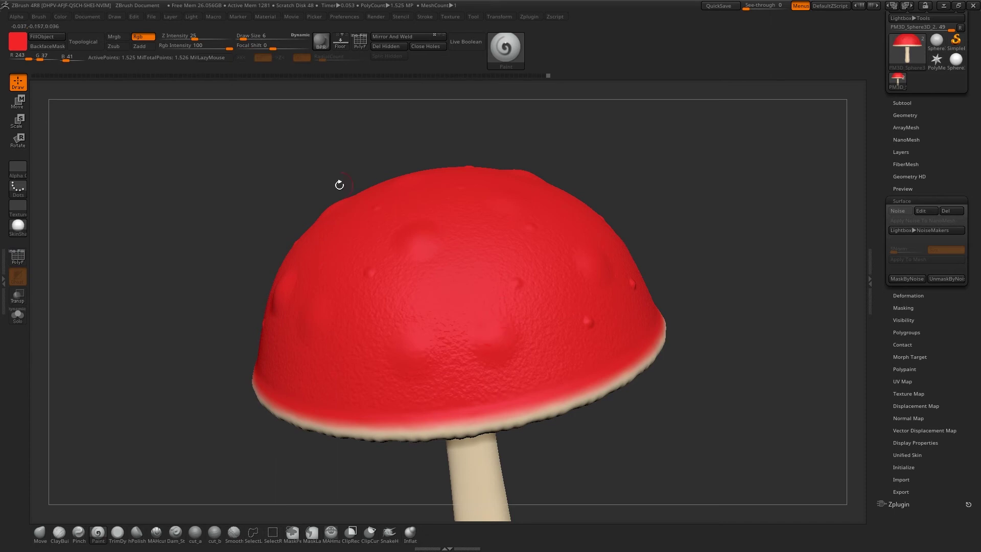
left_click(25, 41)
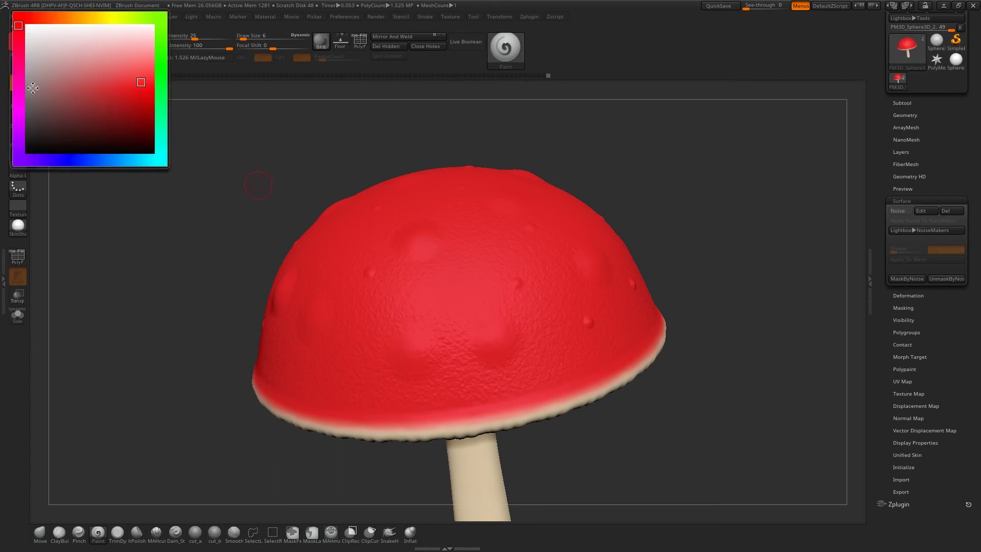
left_click(18, 74)
left_click_drag(109, 58, 147, 83)
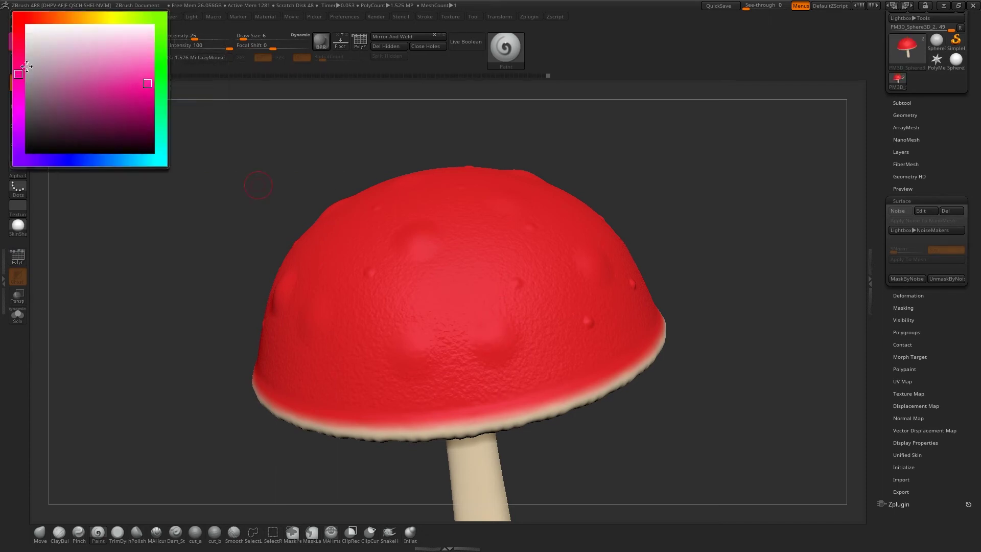
left_click(126, 66)
Step: Set the focal shift to -50 and draw size to 9, and paint violet spots on three large bumps on the cap's front
key("space")
left_click(496, 340)
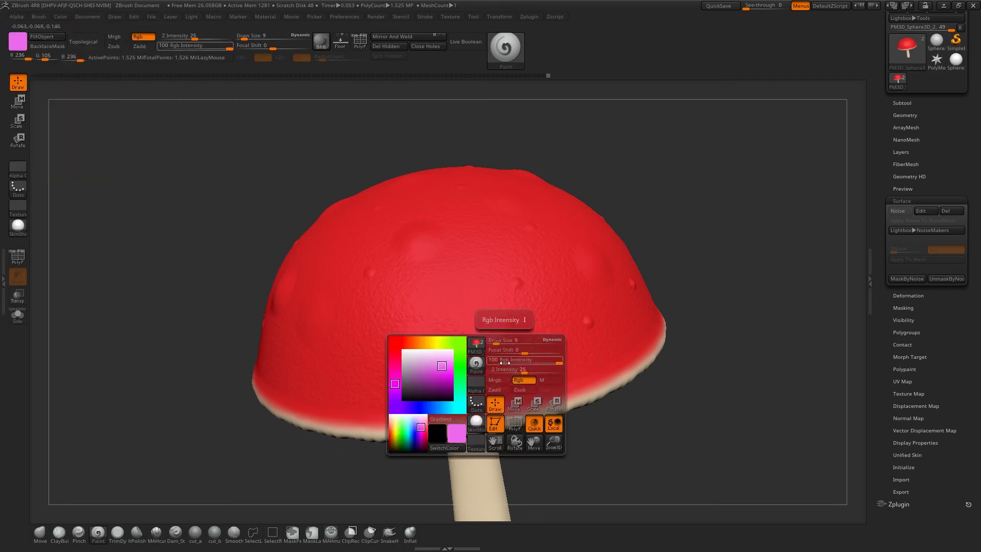
left_click_drag(520, 352, 505, 353)
left_click(494, 339)
left_click(407, 350)
left_click(412, 226)
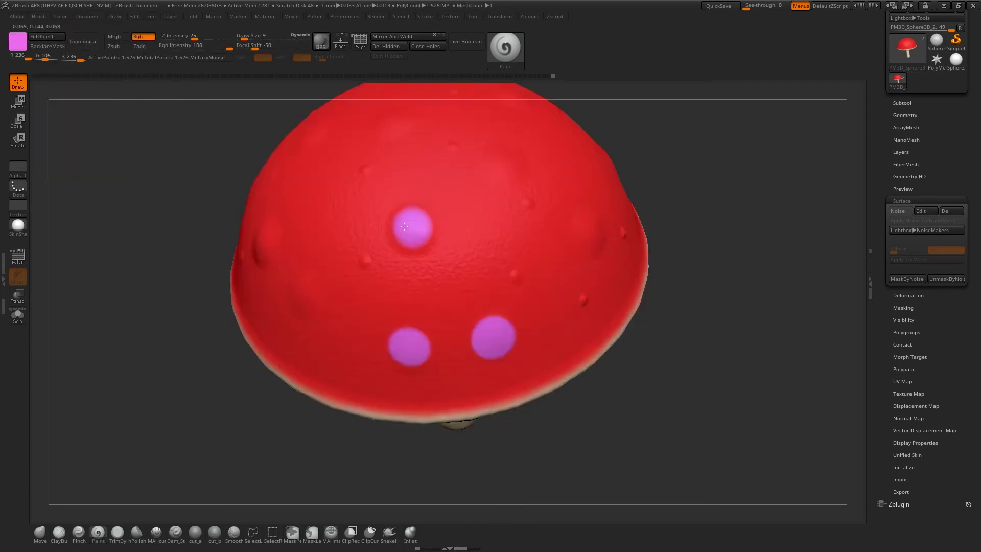
Step: Continue around the cap's side, painting violet spots of the same size on the next large bumps
left_click(591, 313)
mouse_move(680, 153)
left_mouse_down()
mouse_move(716, 127)
mouse_move(735, 146)
mouse_move(633, 267)
left_mouse_up()
left_click(524, 235)
left_click(480, 350)
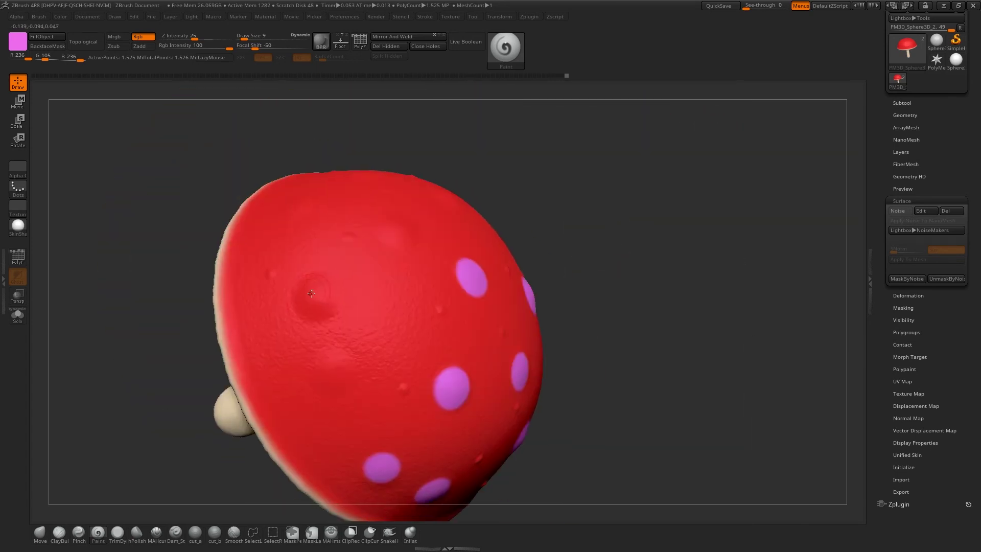
left_click_drag(311, 301, 319, 292)
left_click_drag(588, 204, 537, 240)
left_click_drag(331, 371, 331, 375)
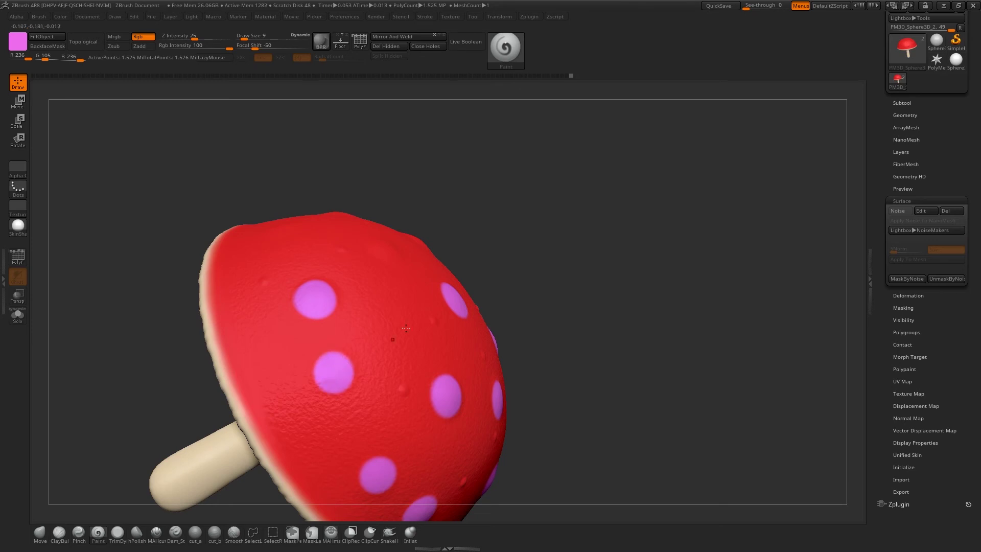
left_click_drag(545, 235, 506, 294)
left_click_drag(386, 219, 390, 217)
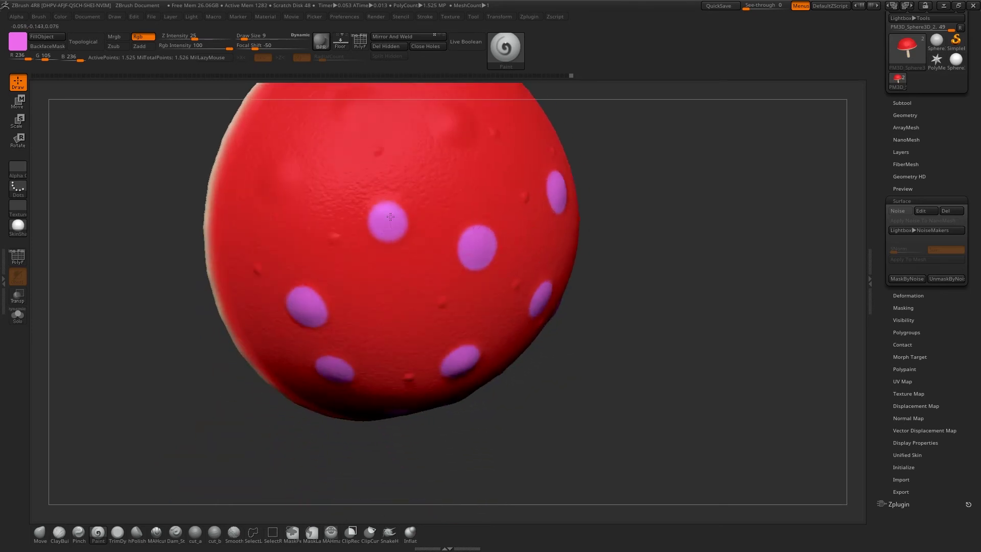
Step: Paint violet spots on the remaining large bumps around the far side of the cap
left_click_drag(625, 168, 610, 204)
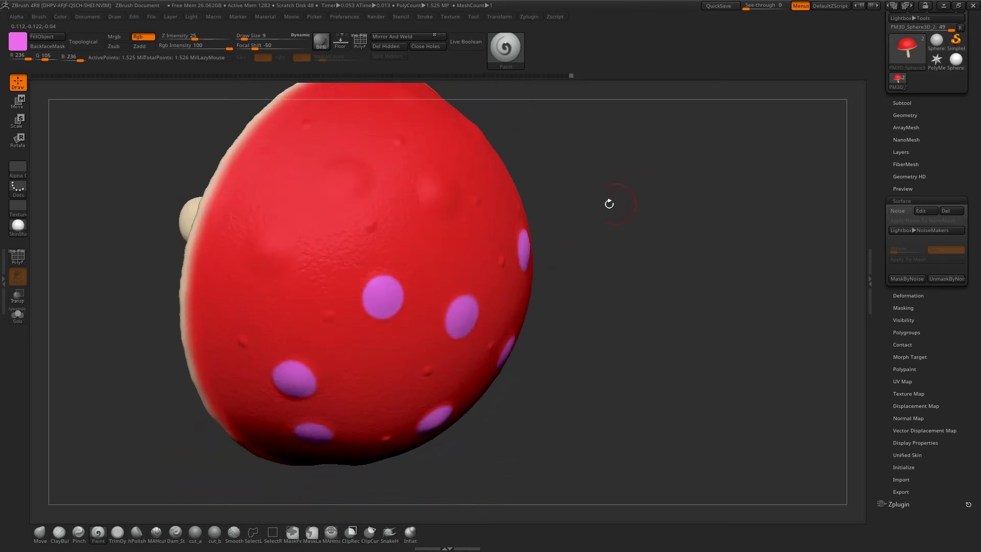
left_click_drag(266, 252, 271, 253)
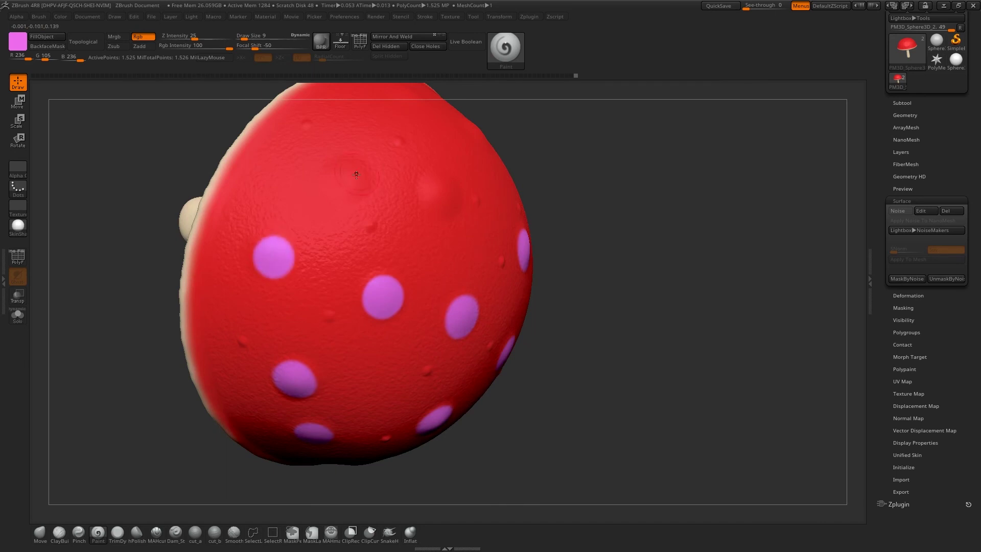
left_click_drag(356, 174, 345, 179)
left_click_drag(599, 162, 528, 179)
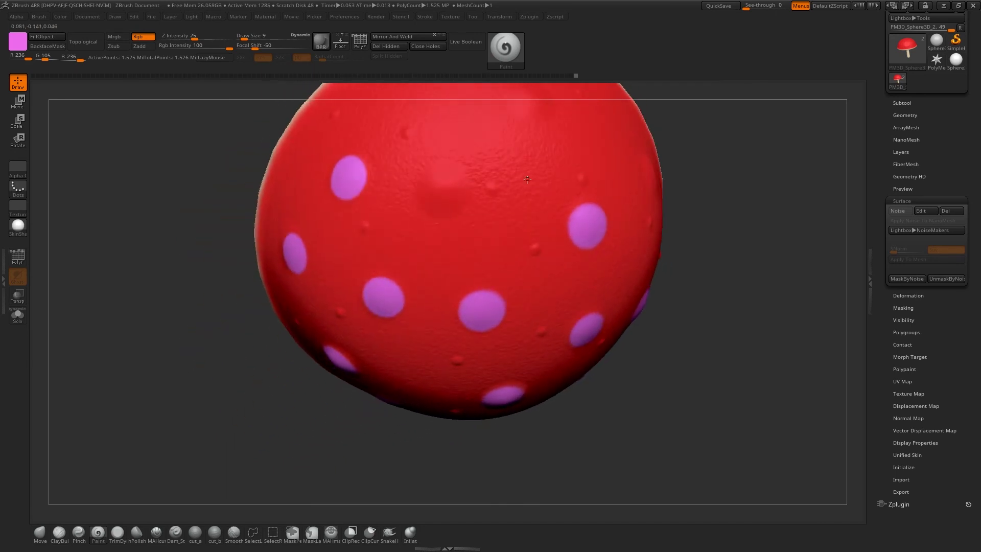
left_click_drag(442, 186, 447, 195)
left_click_drag(700, 205, 660, 292, "alt")
left_click_drag(690, 189, 667, 220)
left_click(495, 178)
left_click_drag(494, 178, 500, 174)
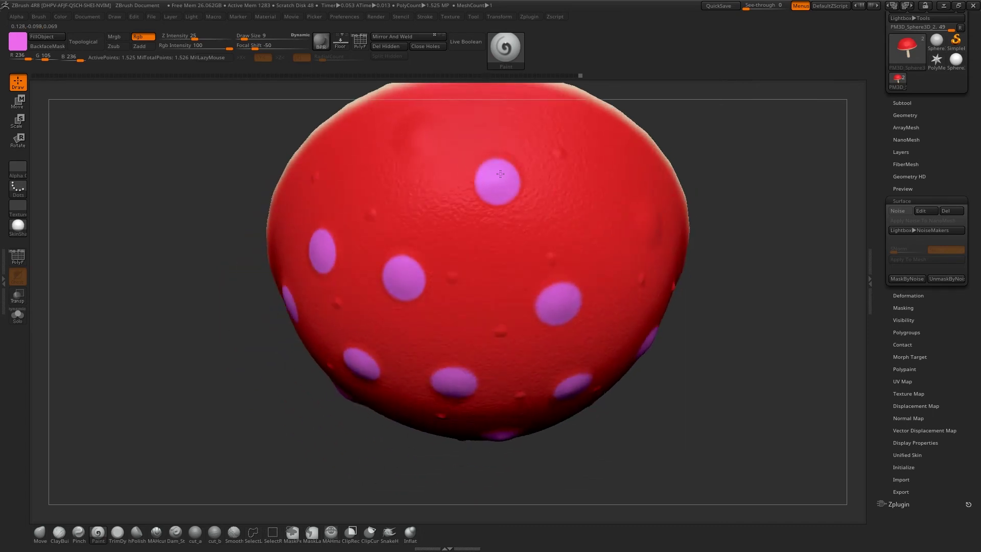
left_click_drag(712, 150, 704, 170, "alt")
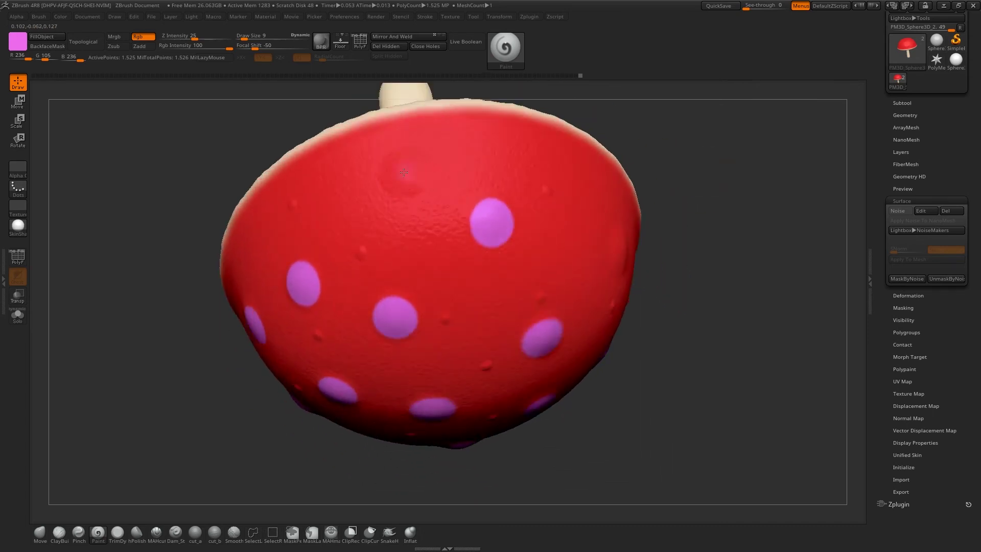
left_click_drag(404, 172, 405, 172)
left_click_drag(687, 189, 593, 241)
Step: Reduce the draw size to 3 and paint small violet dots on the small bumps all over the cap
left_click_drag(762, 194, 659, 286)
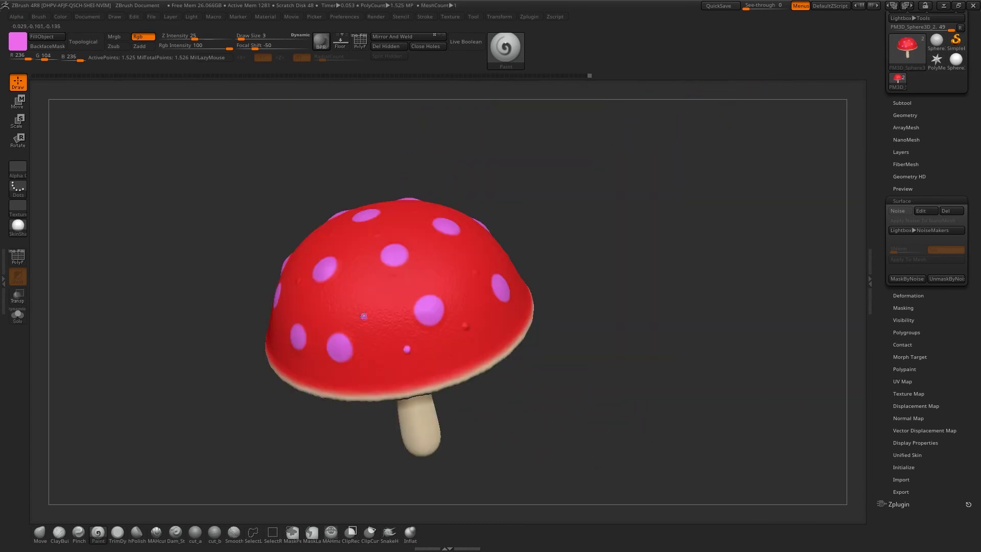
left_click(410, 296)
left_click_drag(588, 220, 577, 255)
left_click(409, 230)
mouse_move(572, 194)
left_mouse_down()
mouse_move(536, 222)
mouse_move(557, 313)
mouse_move(429, 326)
left_mouse_up()
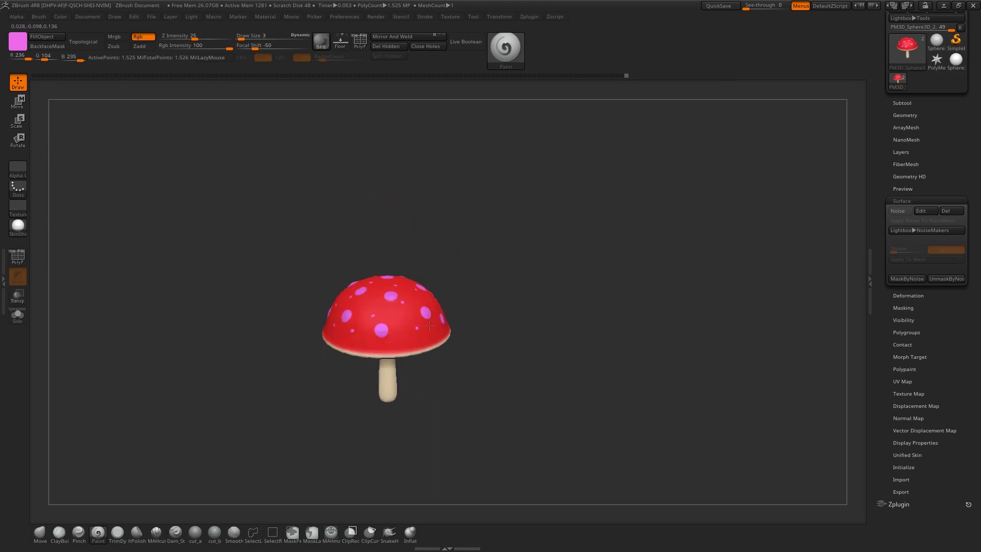
mouse_move(490, 240)
left_mouse_down()
mouse_move(532, 296)
mouse_move(574, 291)
left_mouse_up()
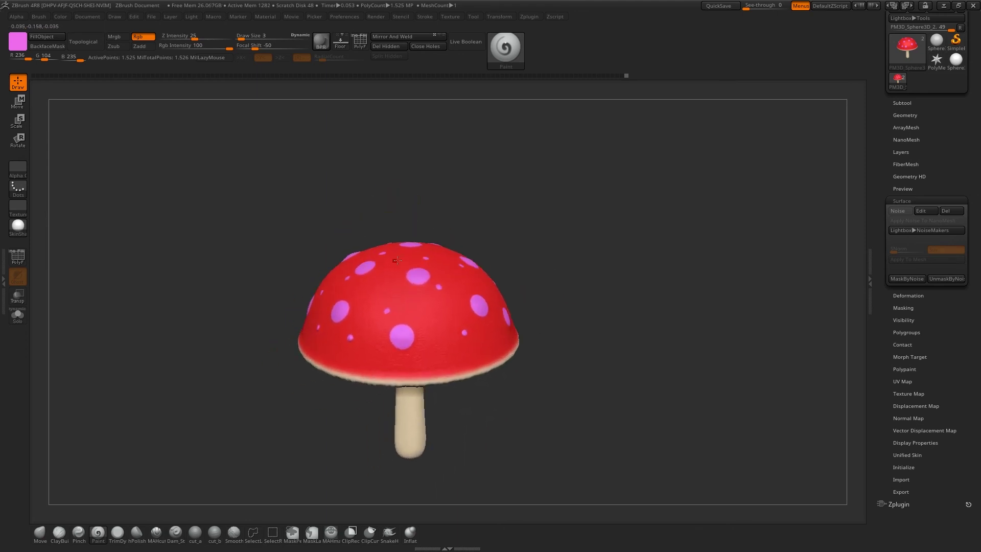
left_click_drag(569, 345, 597, 344)
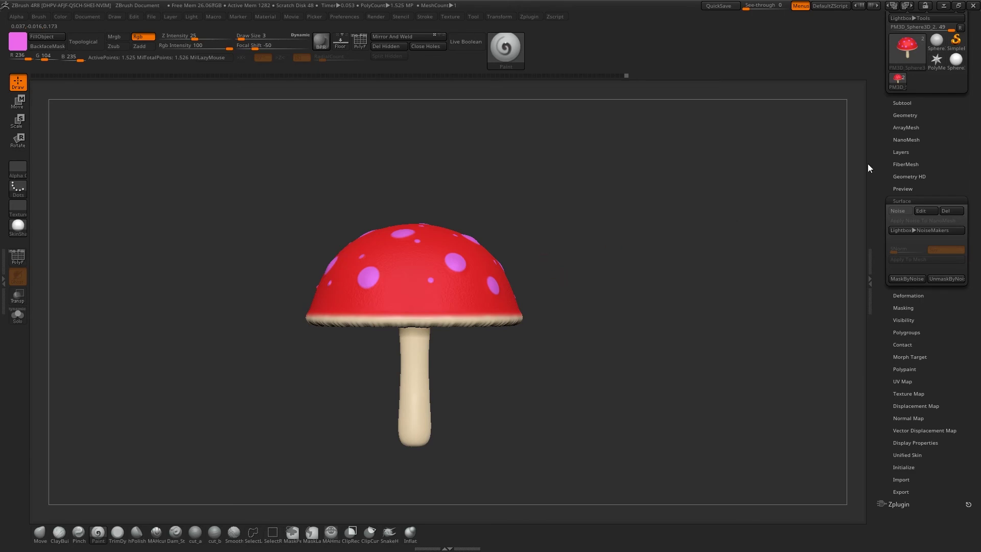
Step: Save the project as shroom
key("ctrl+s")
type("shroom")
key("Return")
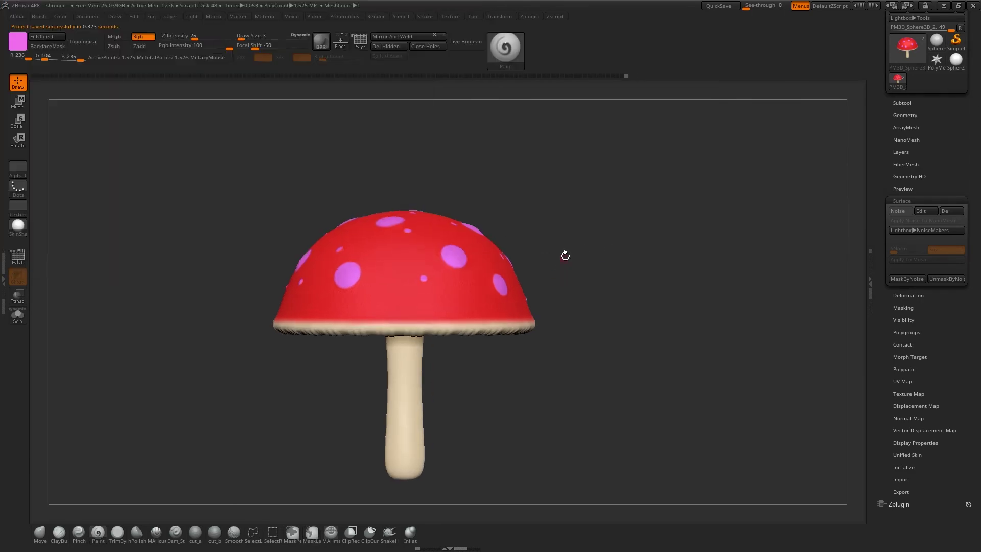
Step: Select the low-poly mushroom subtool, keep the painted high-poly mushroom visible as the projection source, and isolate the active subtool with Solo
left_click(901, 102)
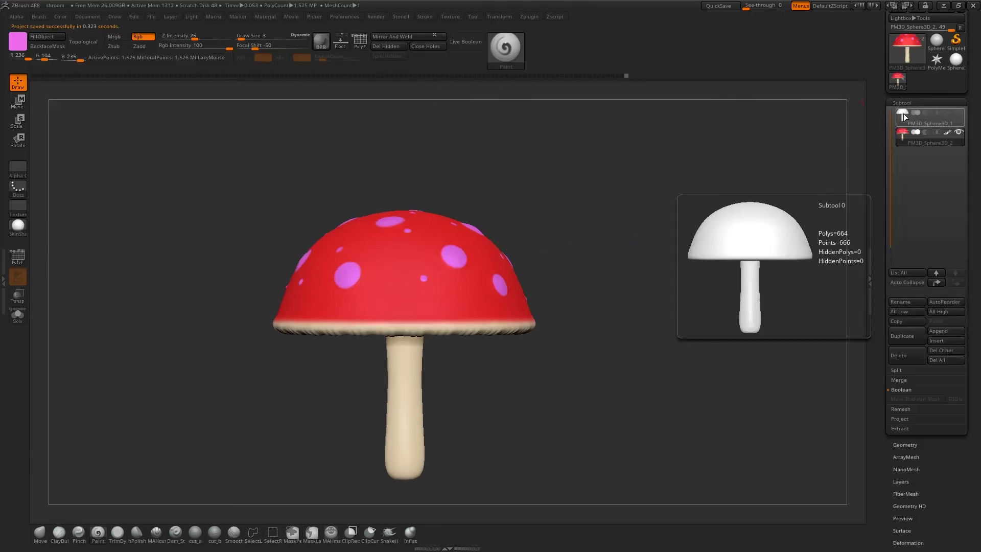
left_click(903, 118)
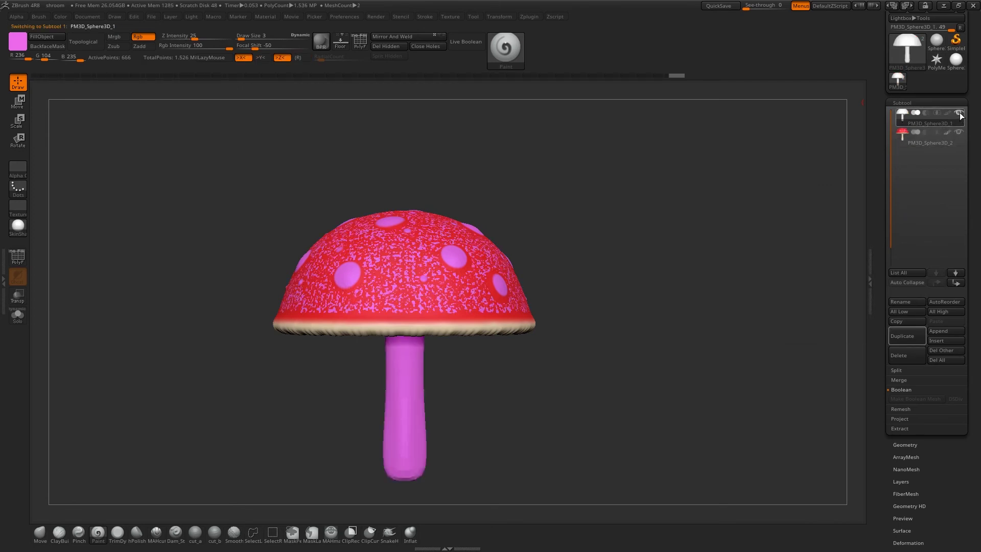
left_click(961, 133)
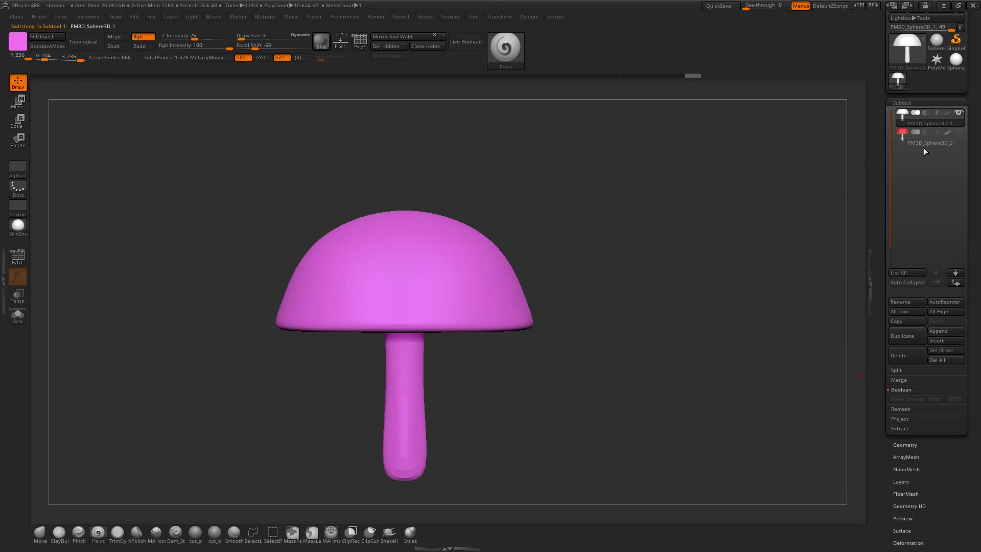
left_click(906, 420)
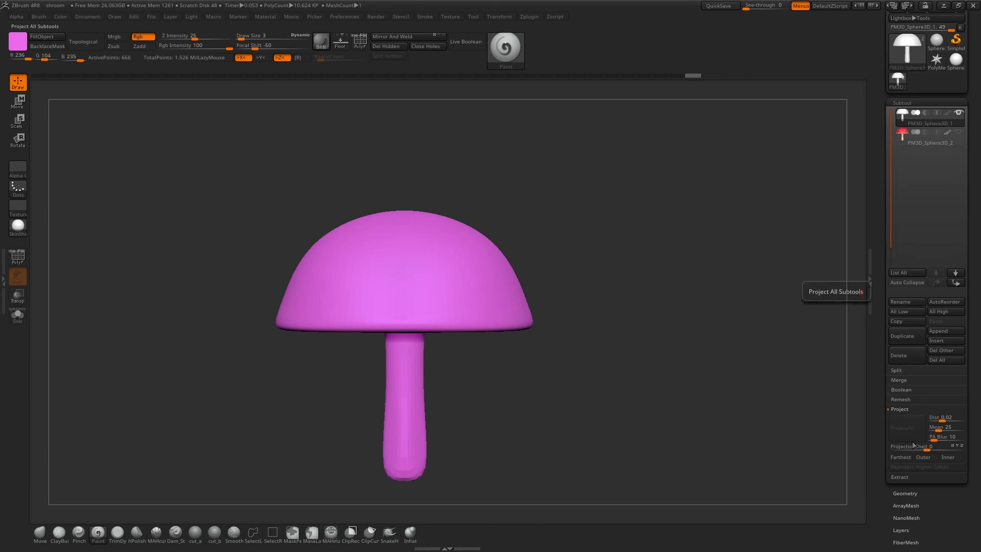
left_click(959, 133)
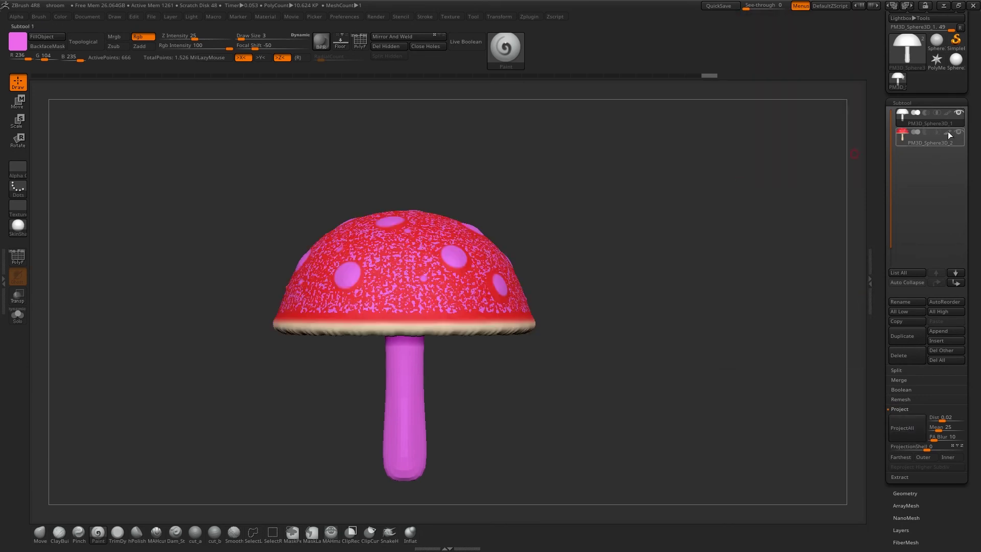
left_click(19, 317)
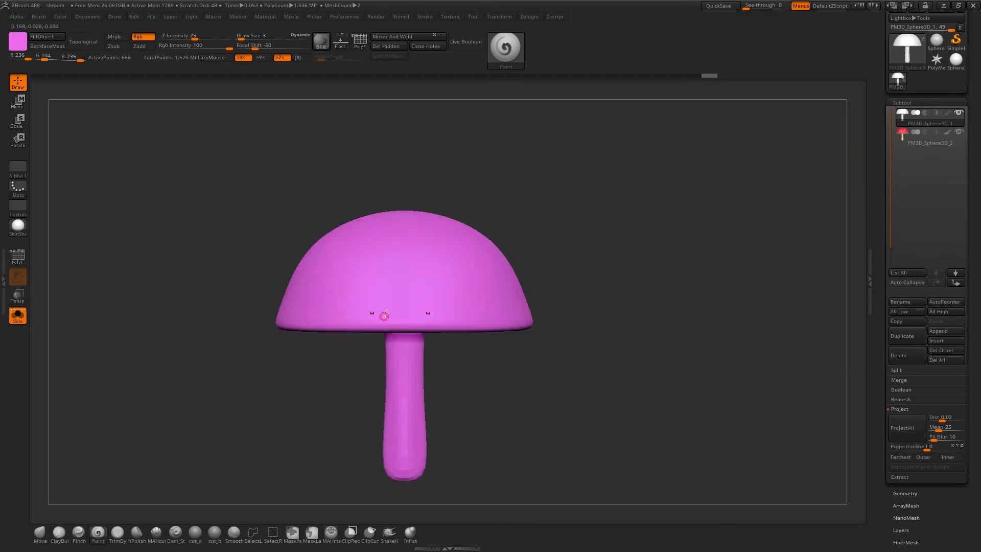
mouse_move(960, 135)
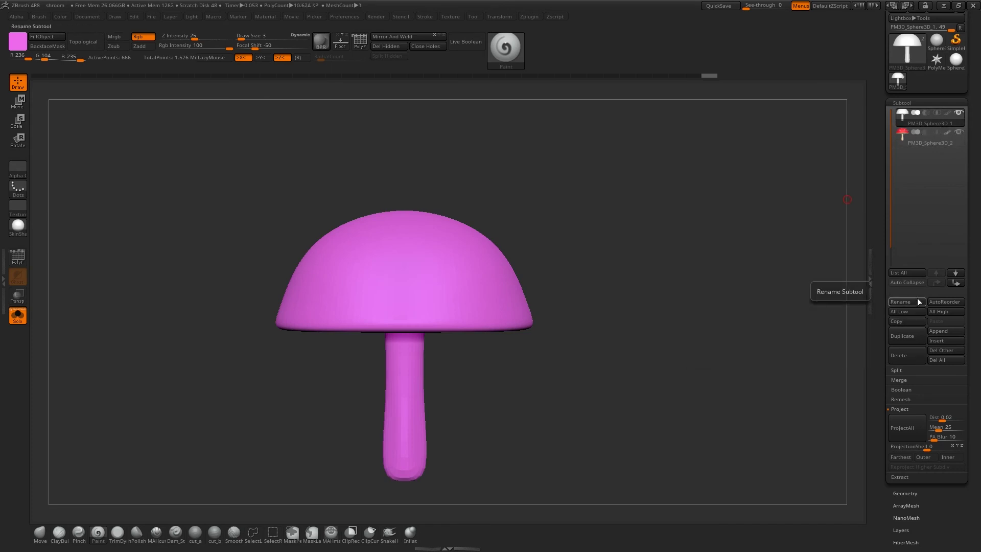
Step: Try projecting the painted mushroom's detail and polypaint onto the low-poly mesh with rounds of subdividing and re-projecting, and revert to the unprojected mesh
left_click(918, 436)
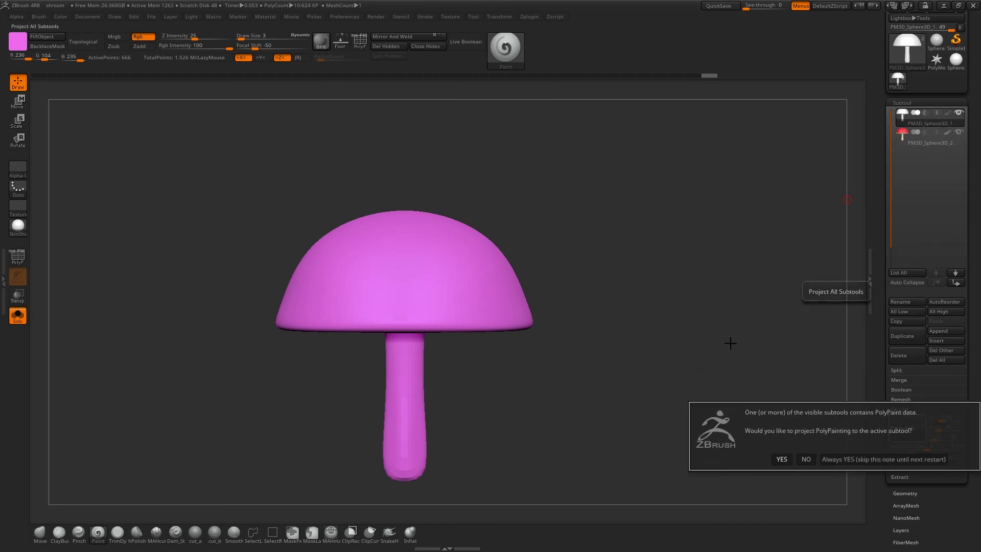
left_click(781, 459)
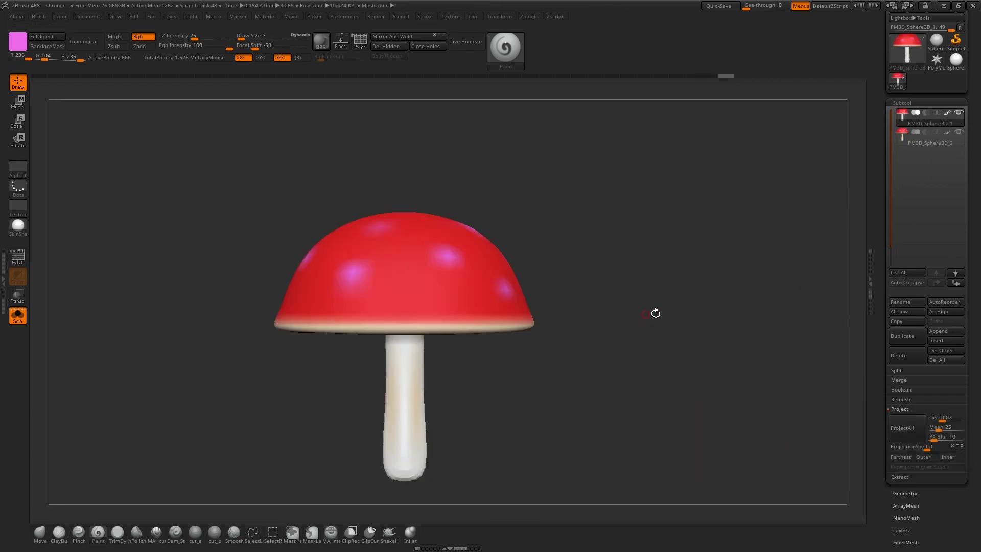
key("ctrl")
left_click(907, 428)
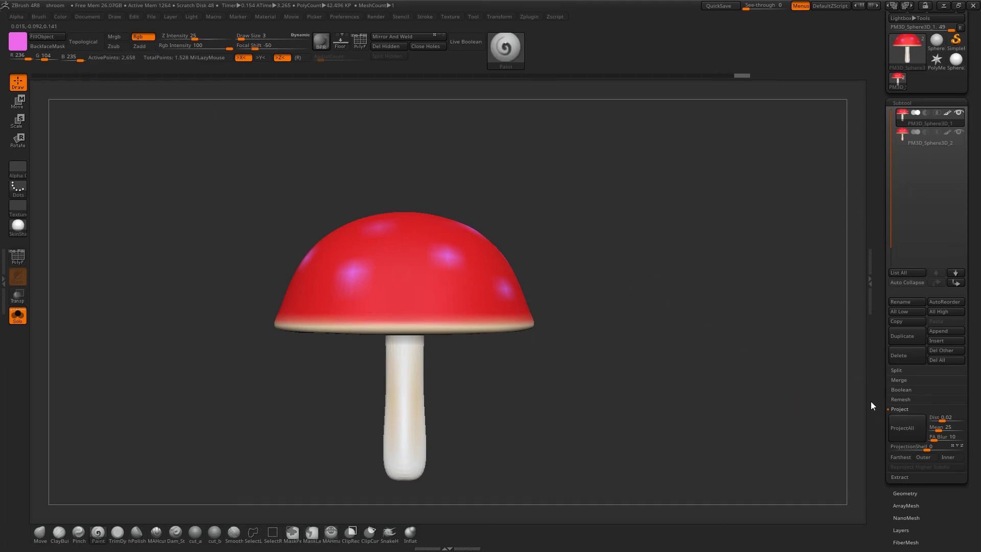
left_click(911, 429)
key("ctrl")
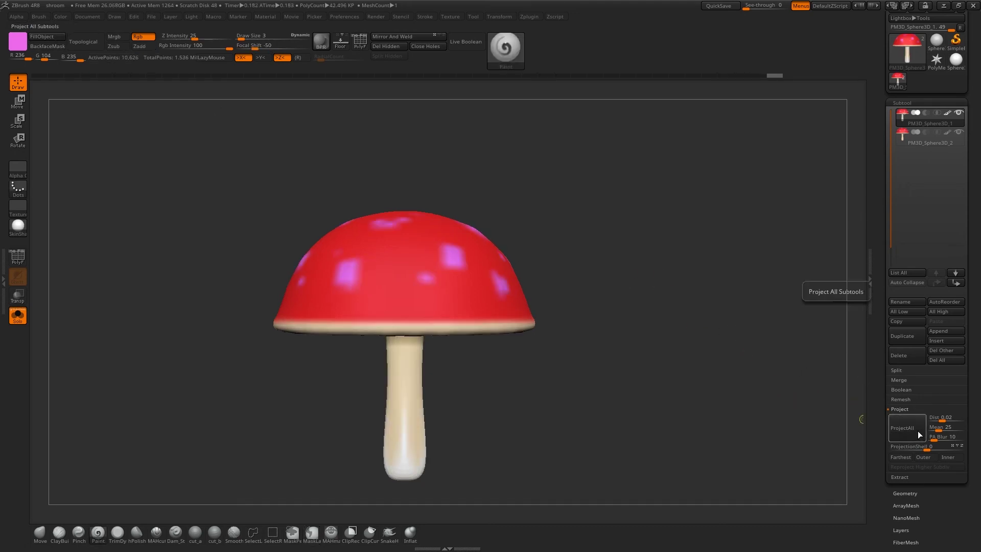
left_click(909, 427)
left_click(709, 75)
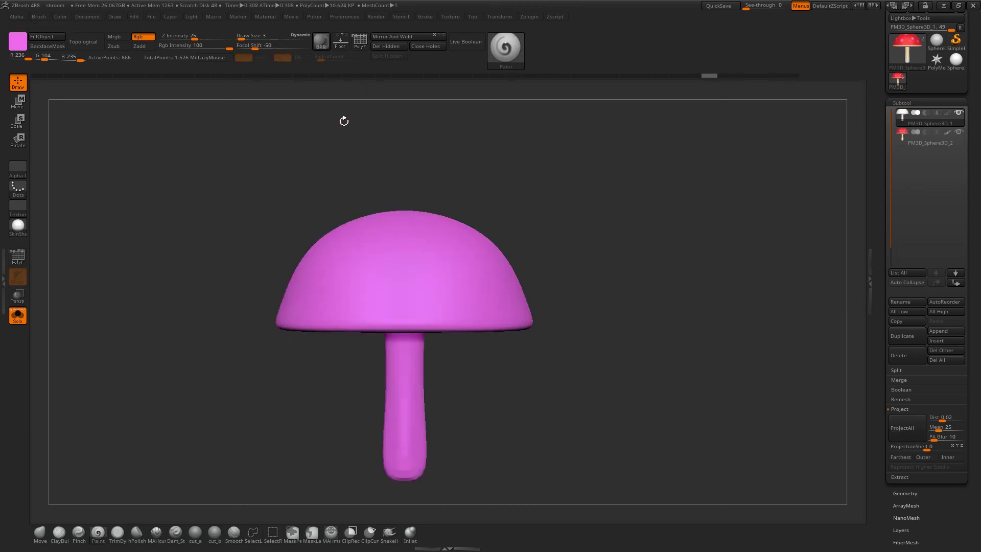
Step: Project the painted mushroom's detail and polypaint onto the low-poly mesh, subdividing and re-projecting up to subdivision level 7
left_click(896, 427)
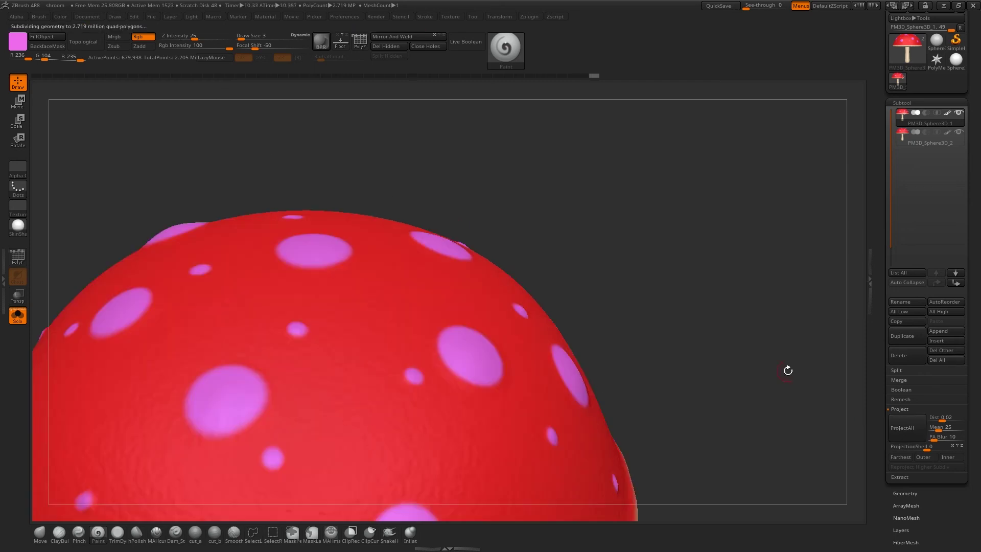
left_click_drag(789, 370, 715, 246, "alt")
mouse_move(698, 366)
left_mouse_down("alt")
mouse_move(692, 335)
mouse_move(707, 296)
left_mouse_up("alt")
key("ctrl")
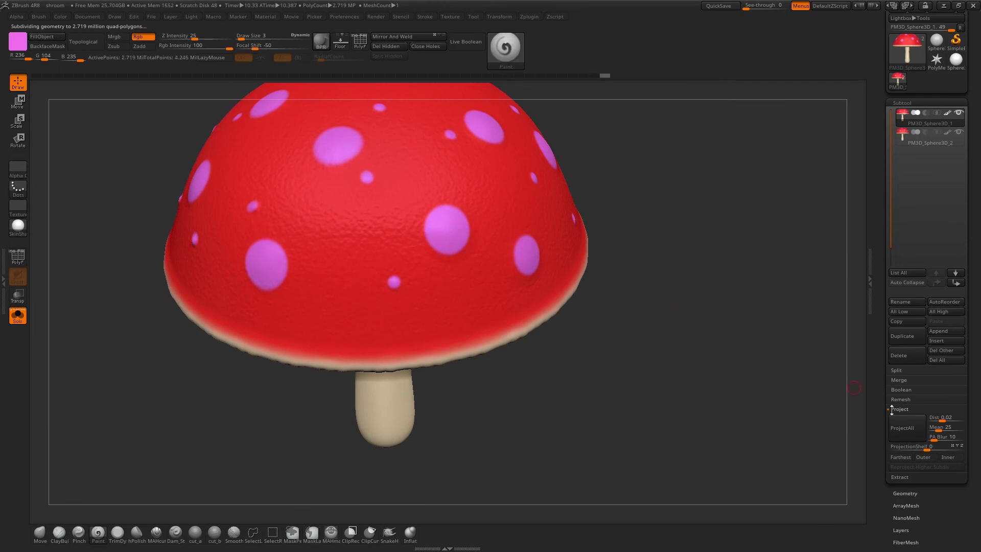
left_click(908, 427)
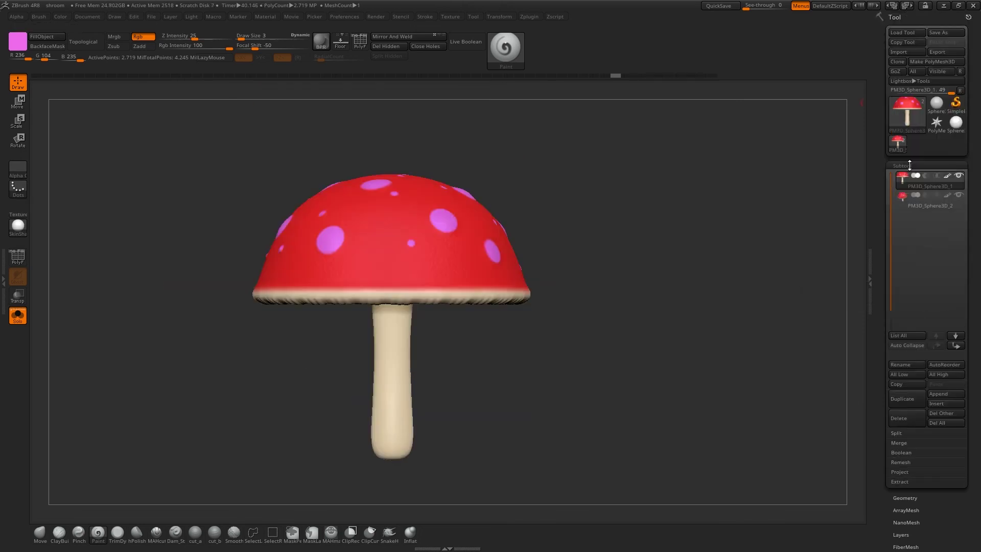
Step: Try to unwrap the projected mushroom with UV Master at its highest subdivision level
left_click_drag(909, 505, 913, 342)
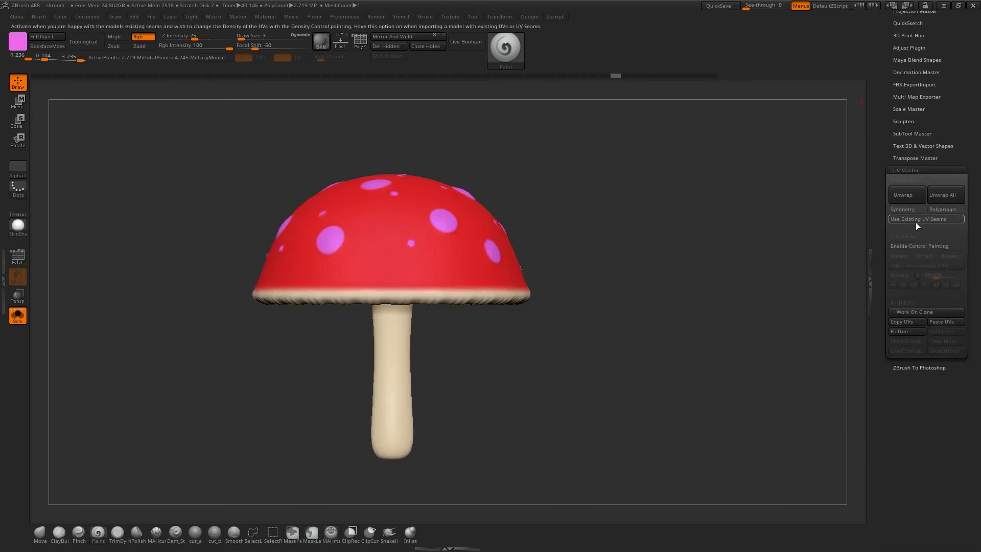
left_click_drag(924, 135, 924, 197)
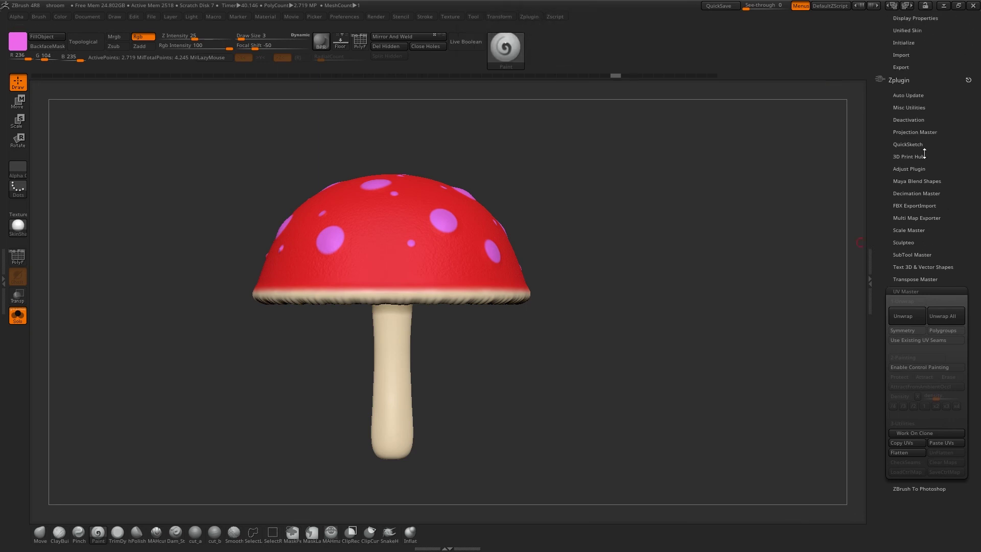
left_click(907, 320)
Step: Lower the mushroom to subdivision level 1 and unwrap its UVs with UV Master
scroll(915, 154, "up", 10)
left_click(913, 146)
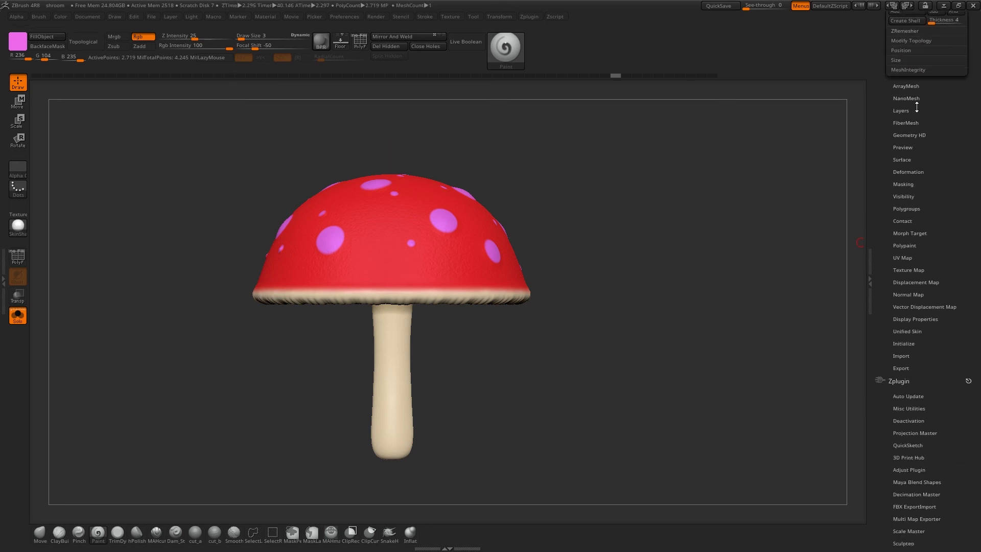
left_click_drag(915, 103, 919, 202)
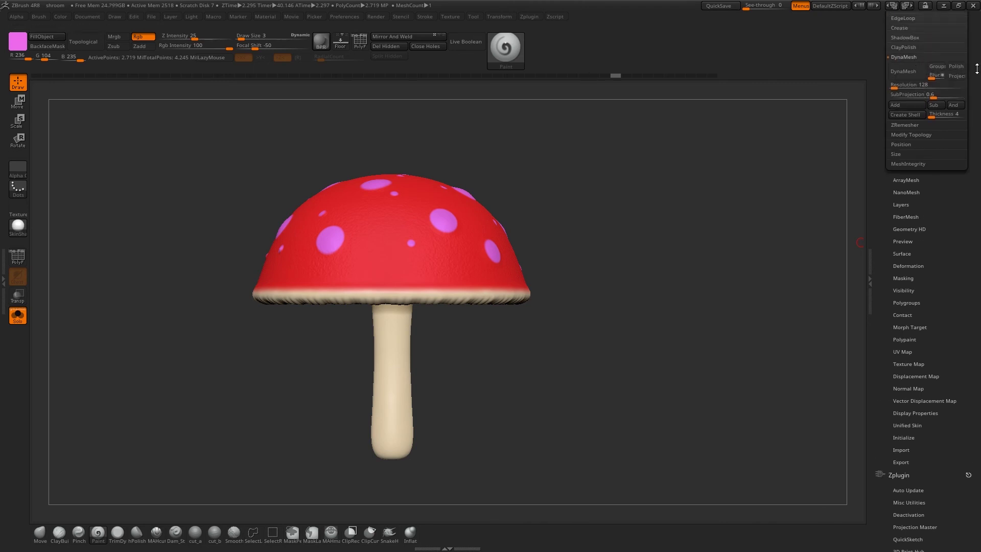
scroll(915, 60, "up", 3)
left_click_drag(886, 68, 886, 68)
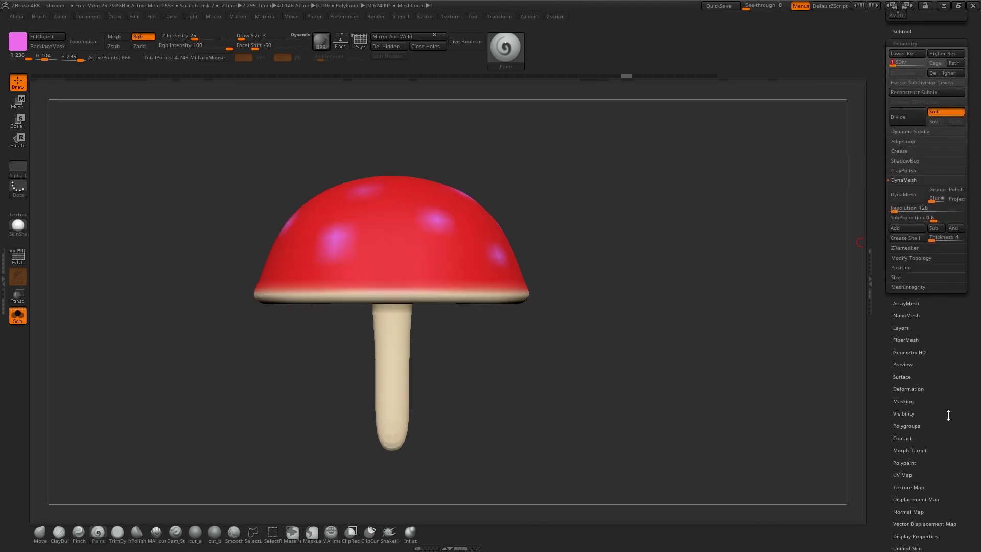
left_click_drag(942, 417, 946, 322)
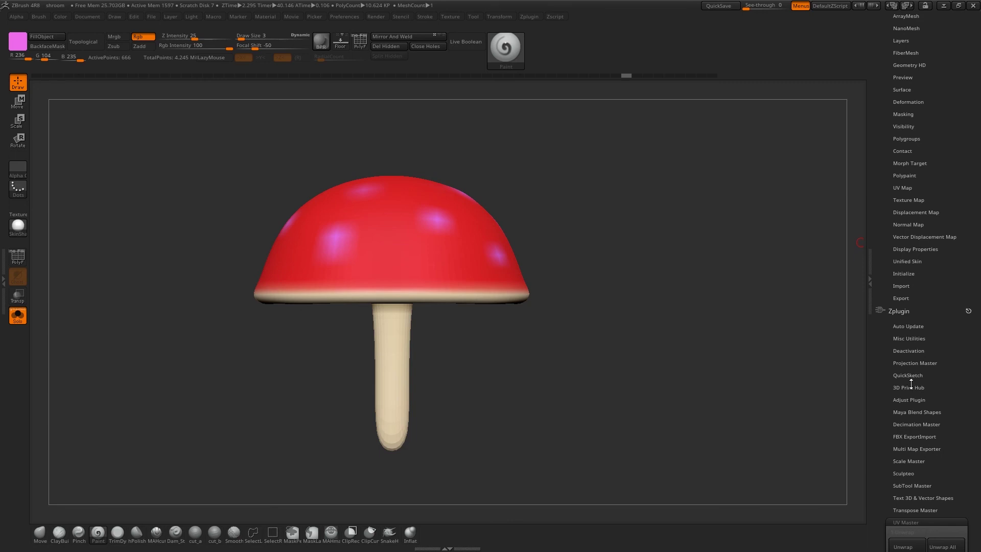
scroll(911, 384, "down", 5)
left_click(908, 419)
Step: Return the mushroom to subdivision level 7 and create a new texture map from its polypaint
scroll(898, 102, "up", 10)
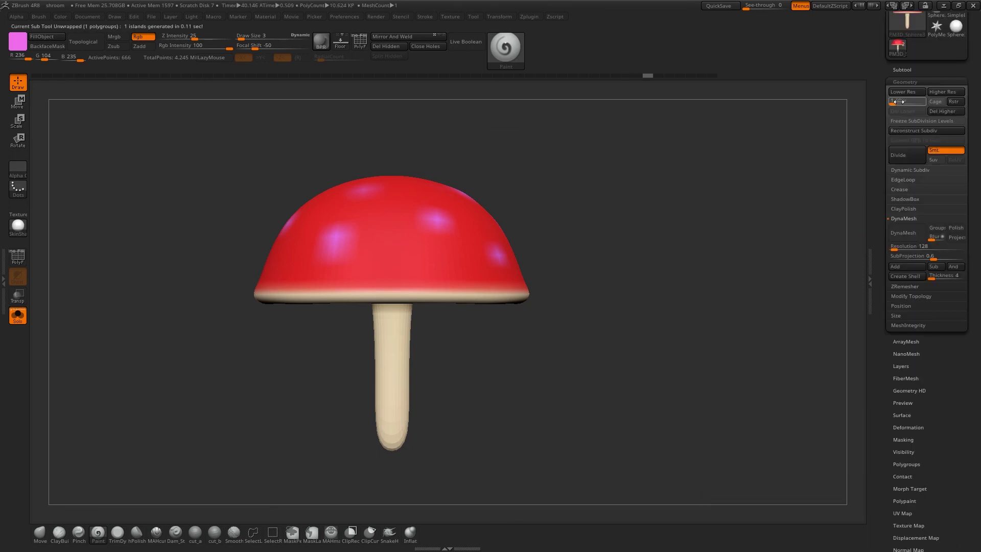
left_click_drag(898, 102, 924, 101)
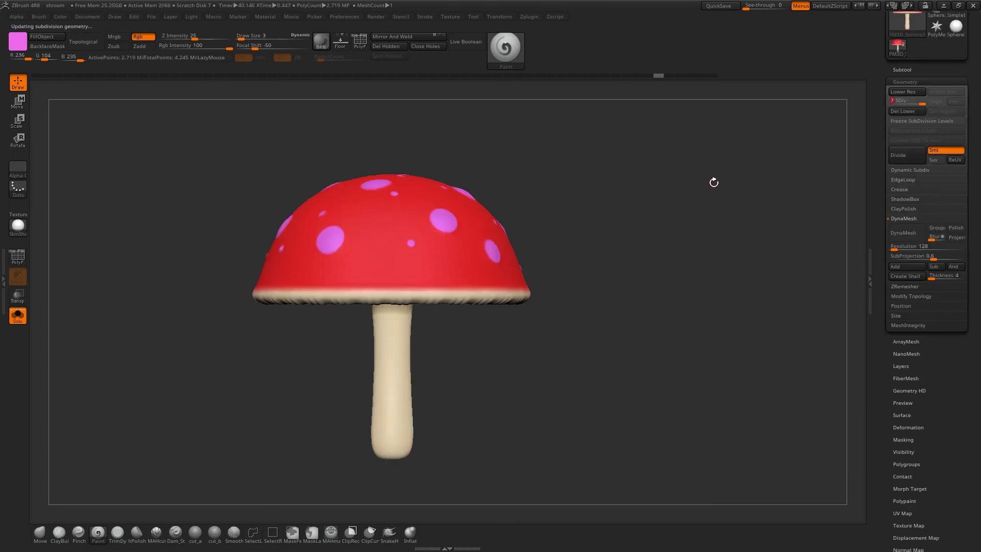
scroll(931, 406, "down", 4)
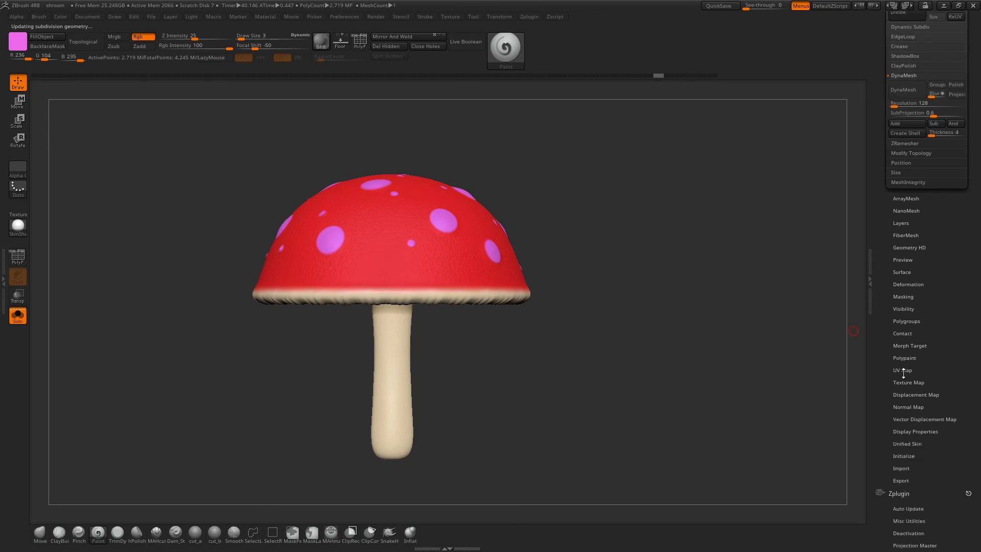
left_click(908, 383)
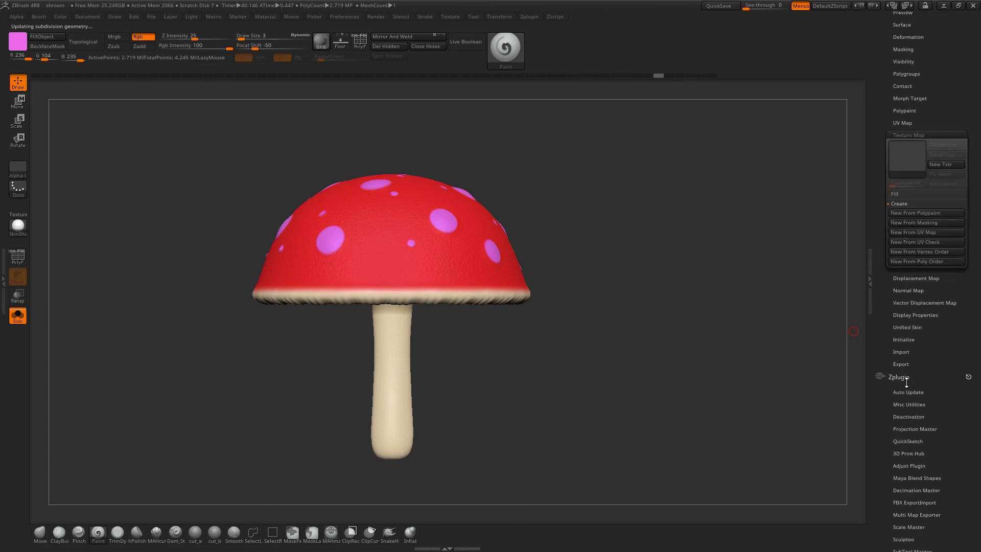
left_click(922, 212)
left_click_drag(605, 209, 604, 213)
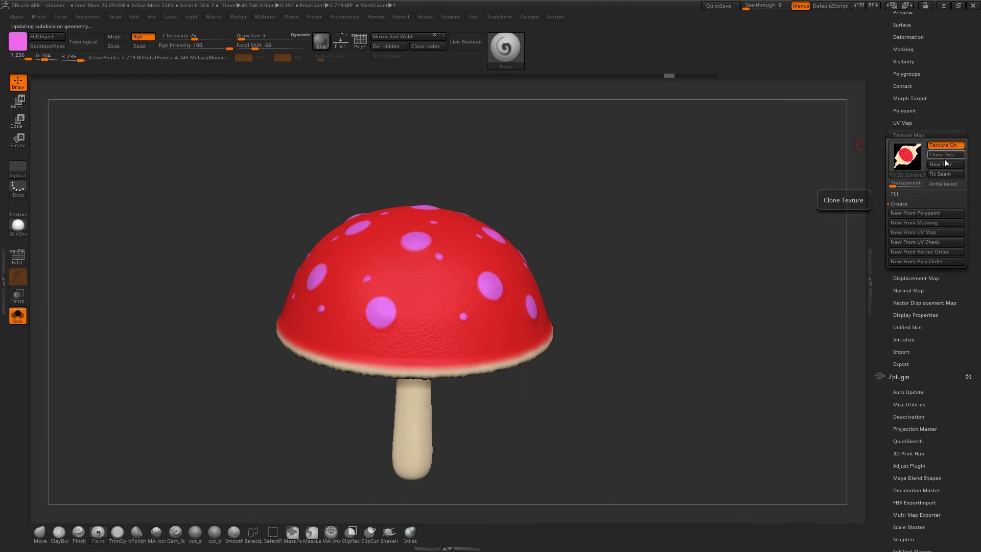
Step: Flip the mushroom's texture vertically and export it as a TIFF image named shroomT
left_click(451, 17)
mouse_move(489, 106)
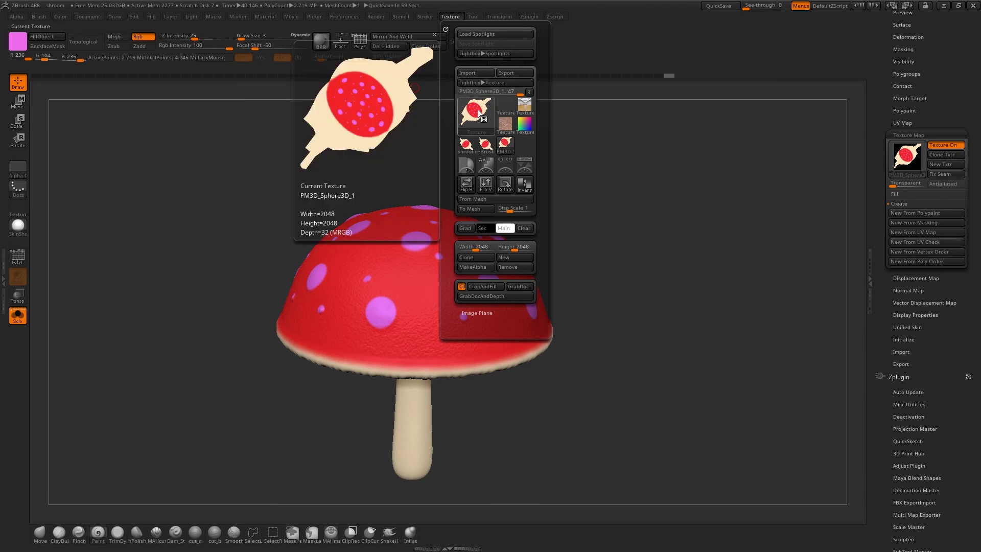
left_click(490, 185)
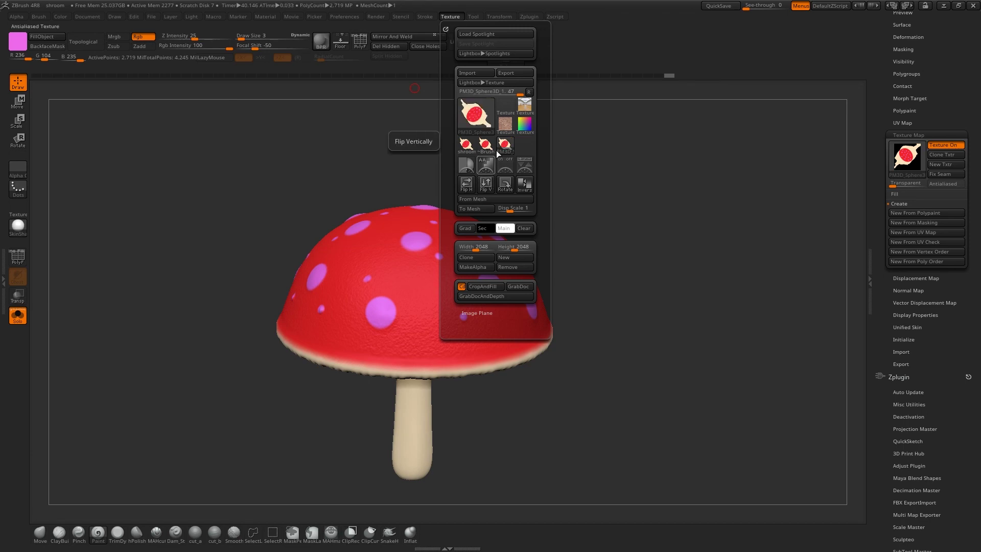
left_click(516, 73)
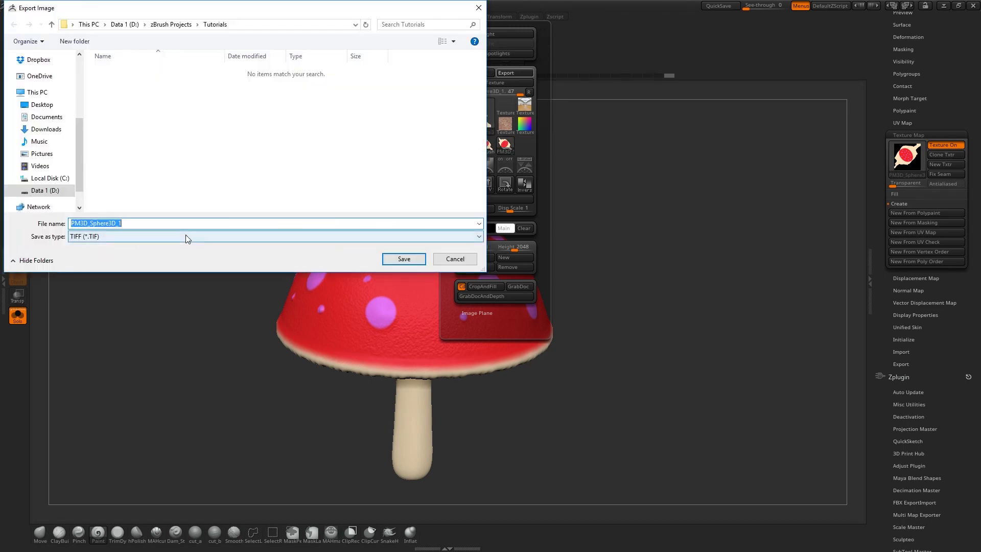
type("shor")
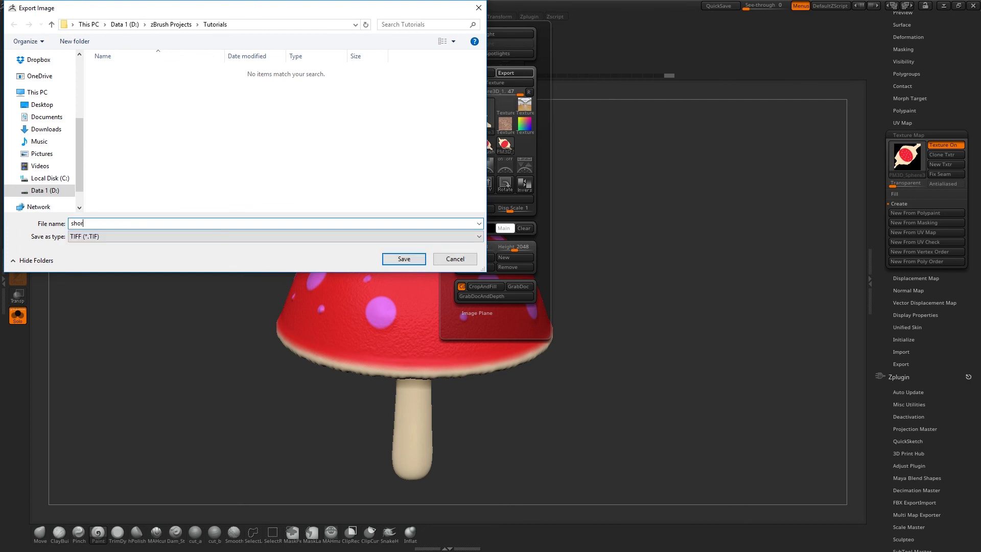
type("oomT")
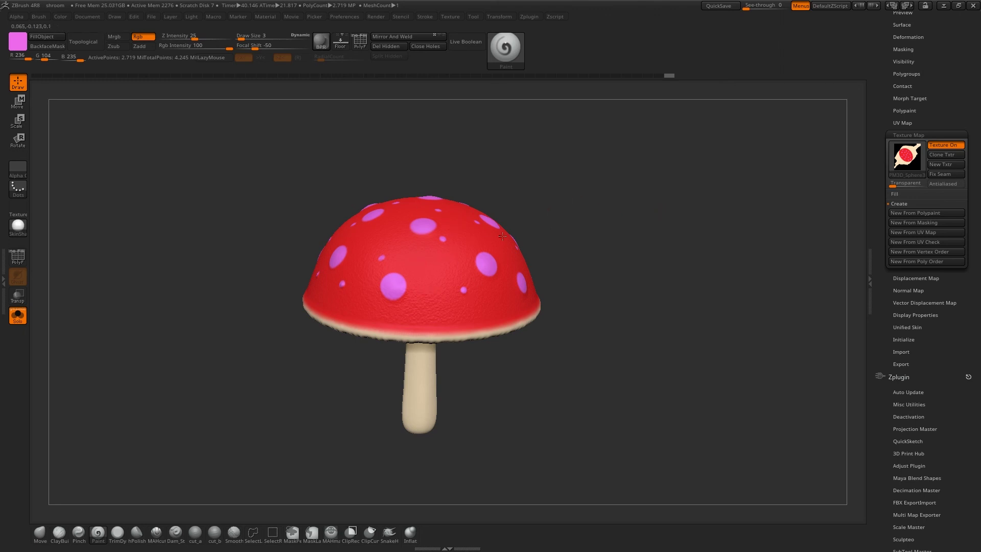
Step: Reshape the mushroom cap's rim and the stem with the Move brush, enlarging the draw size to 62 for broader adjustments
left_click_drag(547, 217, 547, 221)
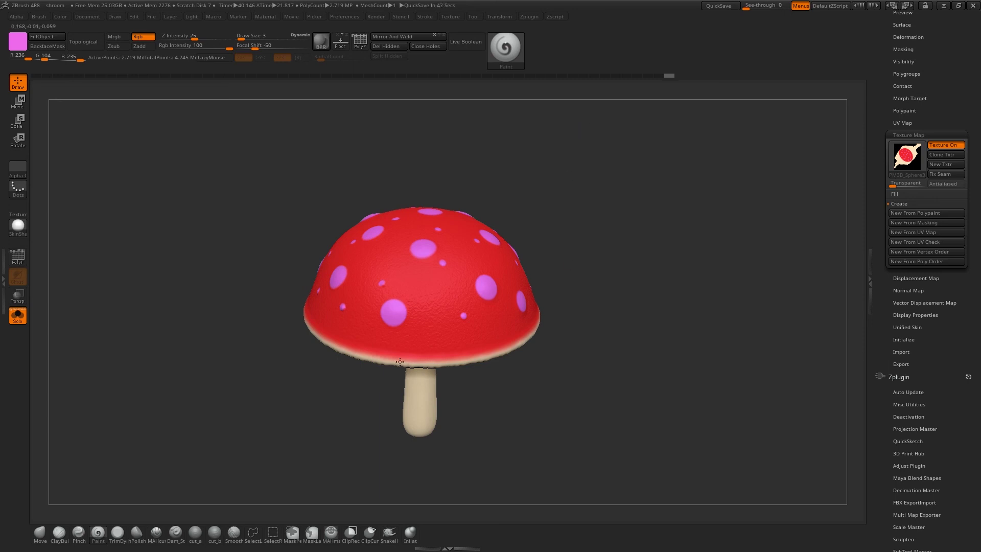
left_click_drag(606, 322, 606, 271)
left_click_drag(675, 286, 676, 281, "alt")
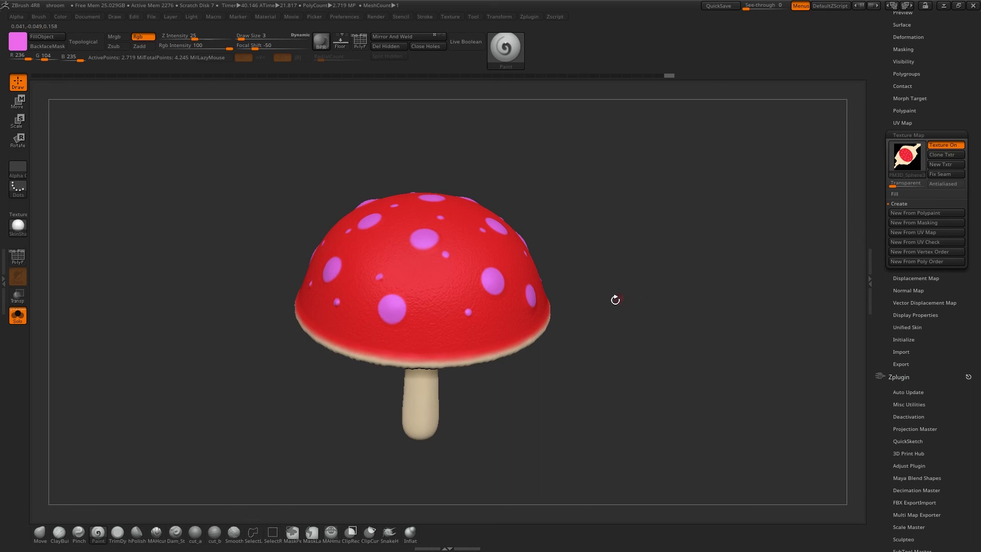
left_click_drag(616, 300, 636, 282)
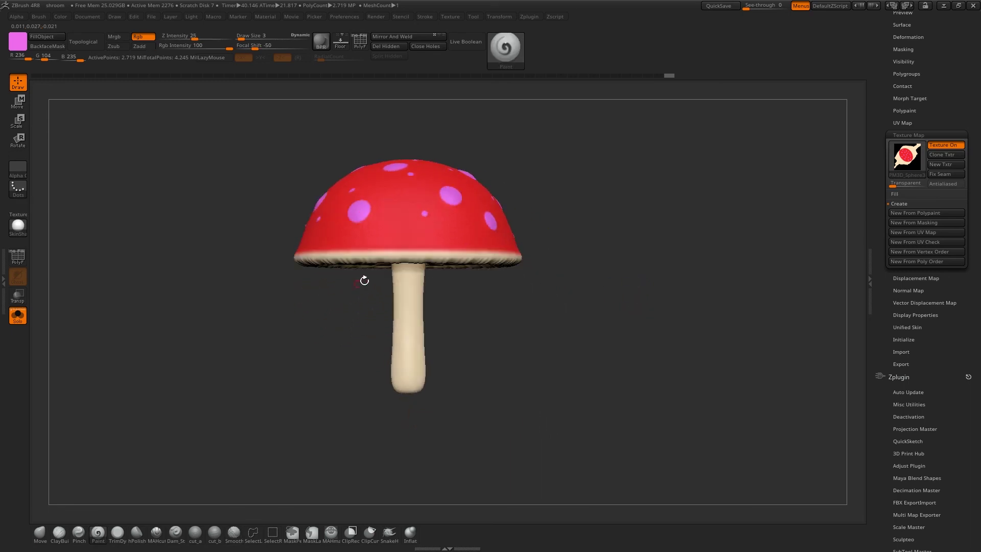
left_click(39, 533)
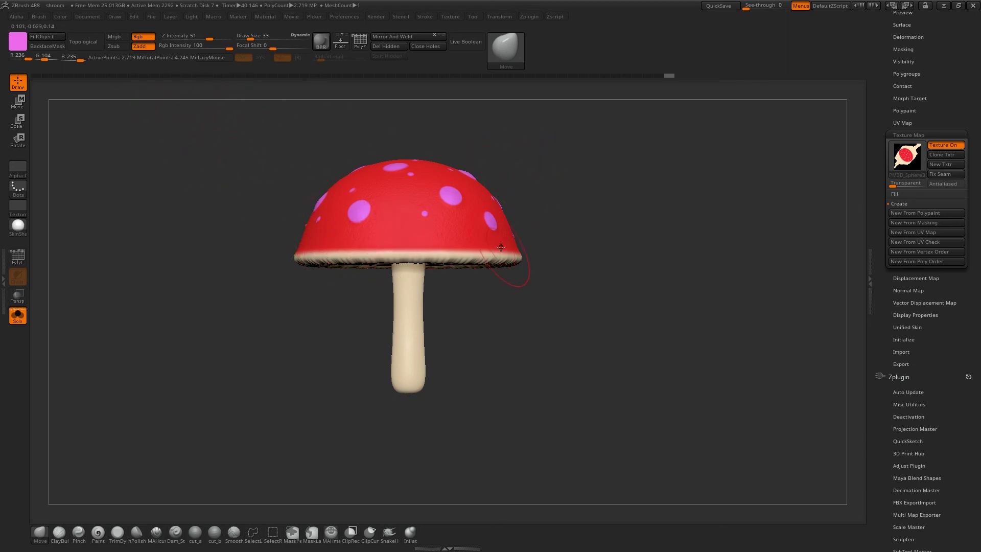
left_click_drag(567, 242, 567, 235)
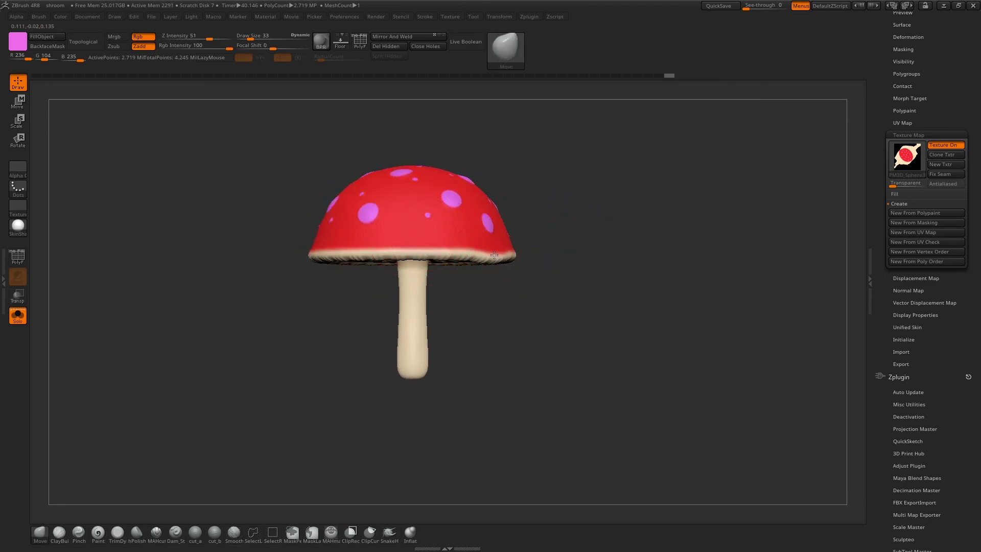
left_click_drag(463, 253, 457, 248)
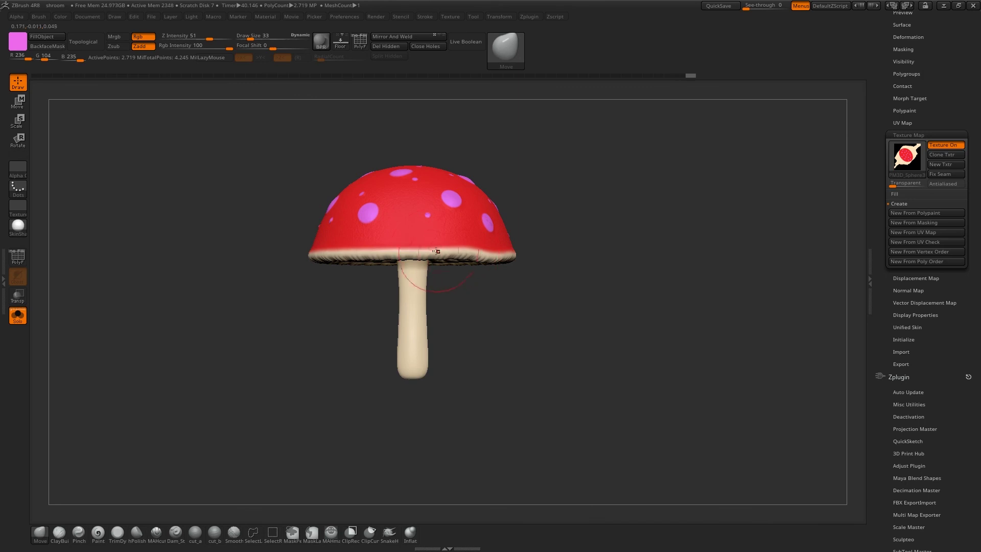
mouse_move(348, 255)
left_mouse_down()
mouse_move(351, 262)
mouse_move(331, 252)
left_mouse_up()
key("s")
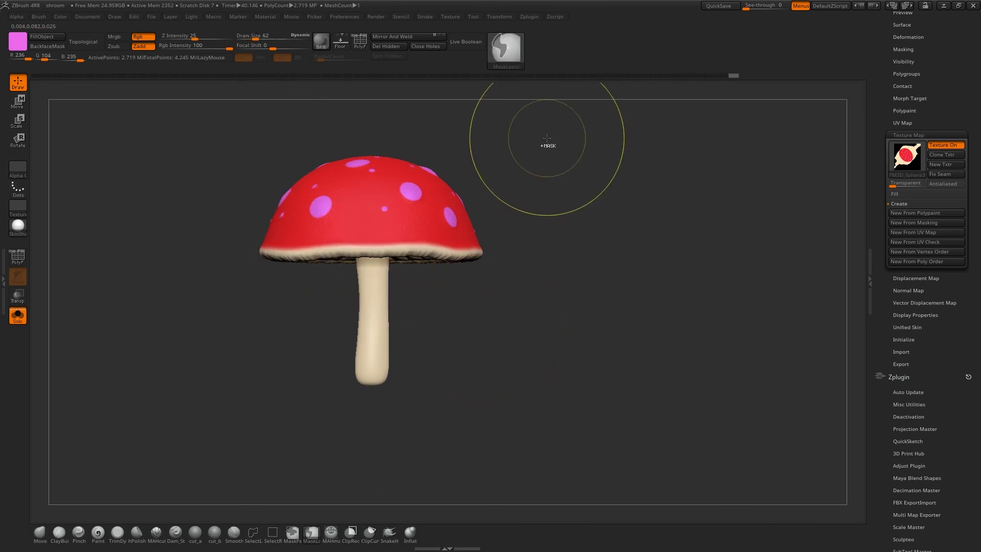
Step: Mask the lower half of the stem and rotate the unmasked upper stem and cap into a slight tilt
mouse_move(537, 135)
left_mouse_down("ctrl")
mouse_move(264, 226)
mouse_move(378, 169)
mouse_move(227, 273)
mouse_move(499, 109)
left_mouse_up("ctrl")
left_click(533, 301, "ctrl")
left_click(382, 304, "ctrl")
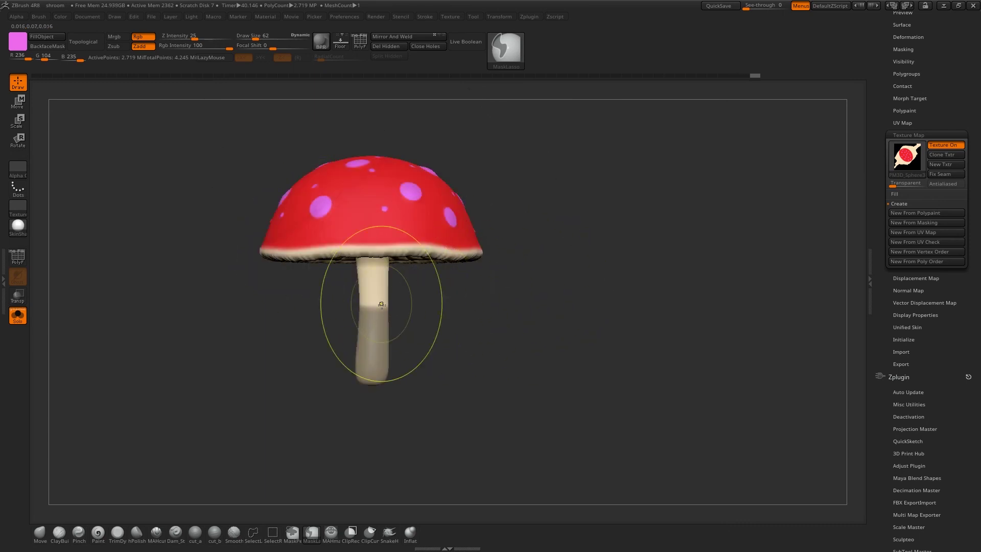
key("r")
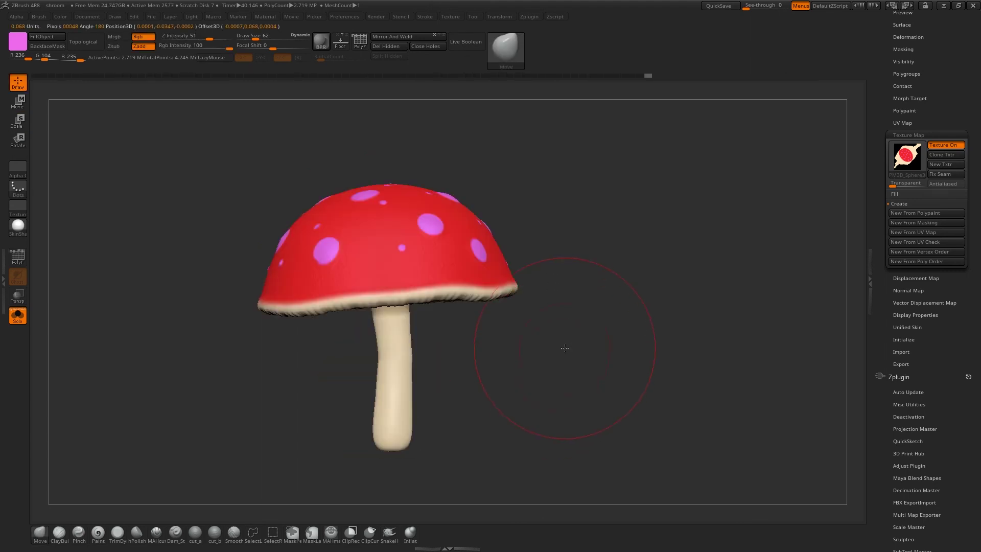
left_click_drag(564, 348, 455, 386)
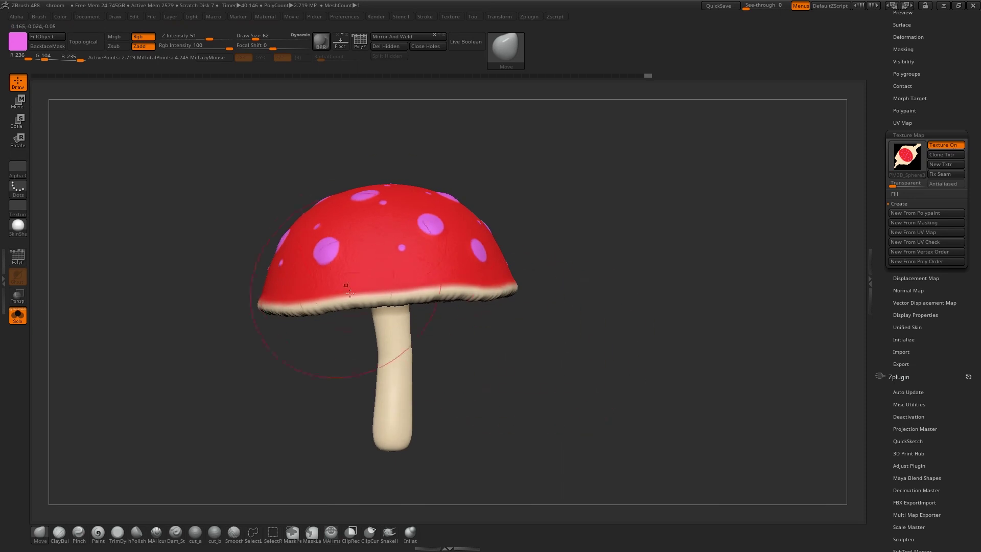
left_click_drag(552, 385, 511, 343, "alt")
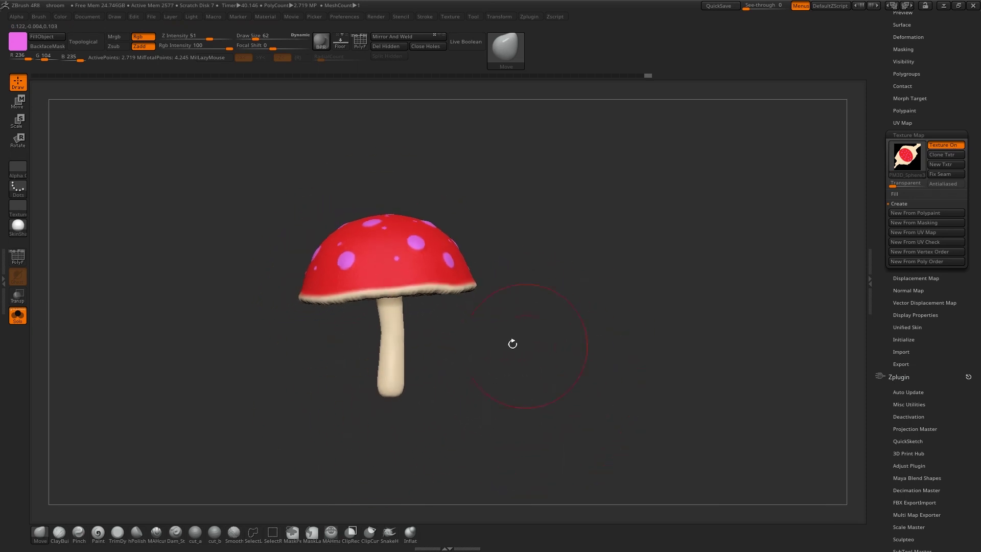
mouse_move(523, 221)
left_mouse_down()
mouse_move(523, 377)
mouse_move(543, 373)
mouse_move(482, 351)
left_mouse_up()
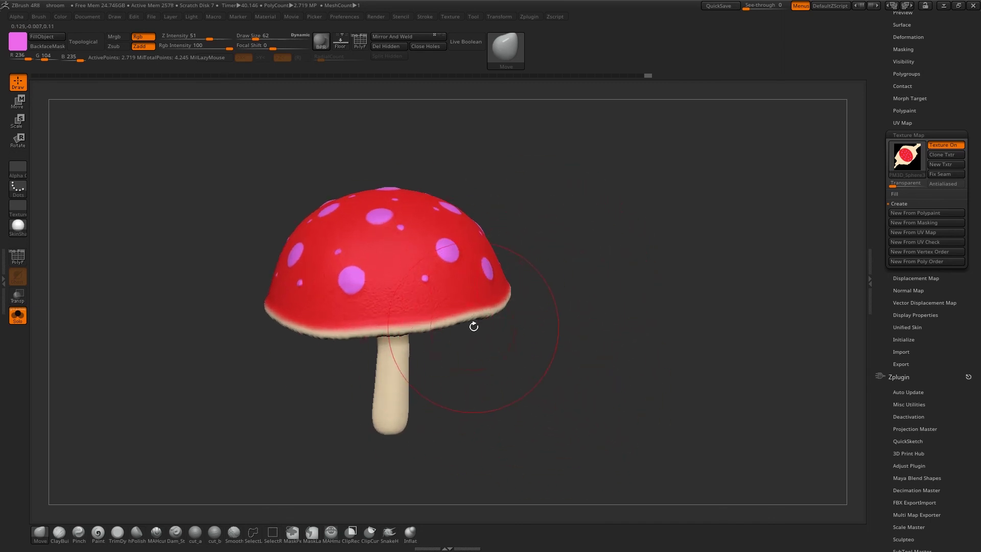
left_click_drag(569, 368, 570, 363)
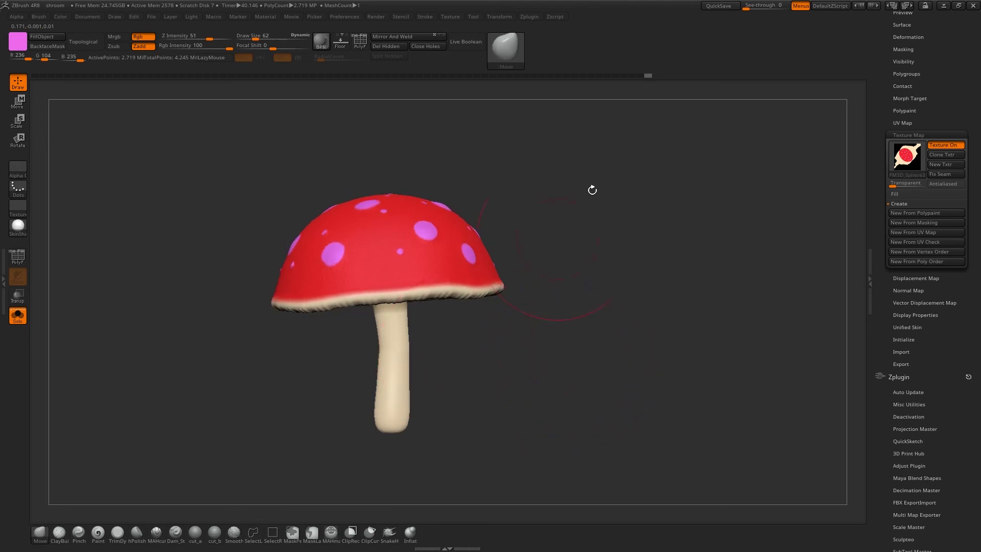